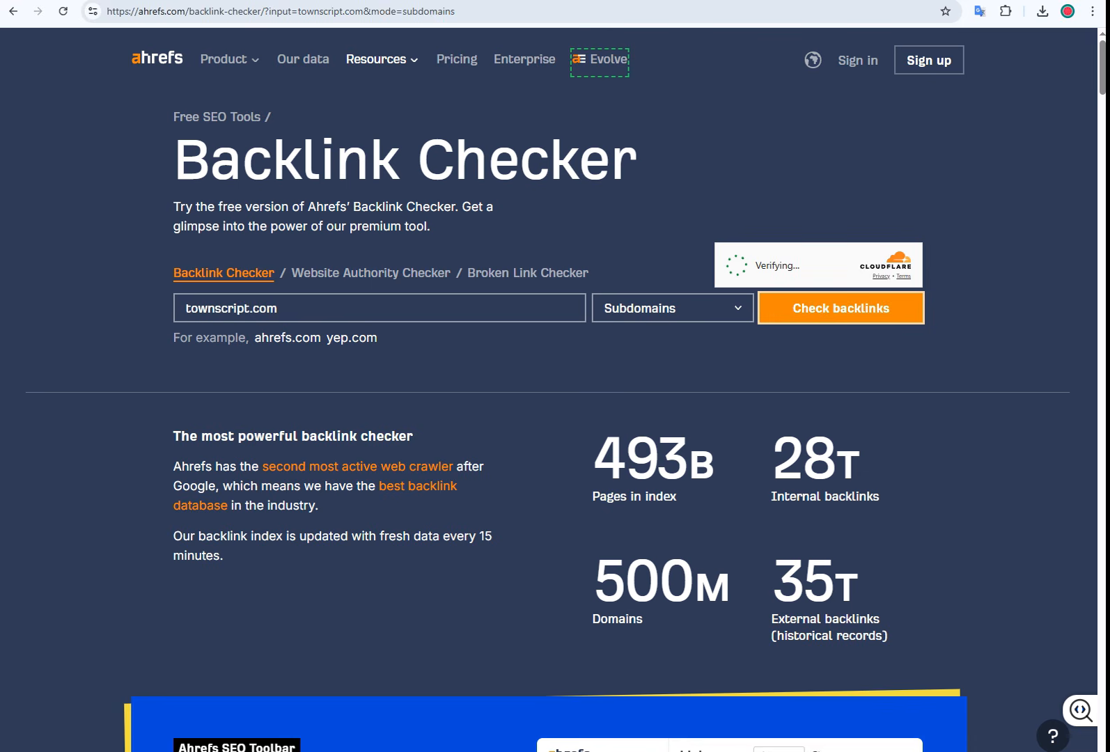
Step: Review townscript.com's backlink profile (DR 75, 453K backlinks), then visit the Townscript site and start signing up
{"action": "left_click_drag", "start_coordinate": [278, 308], "coordinate": [132, 312]}
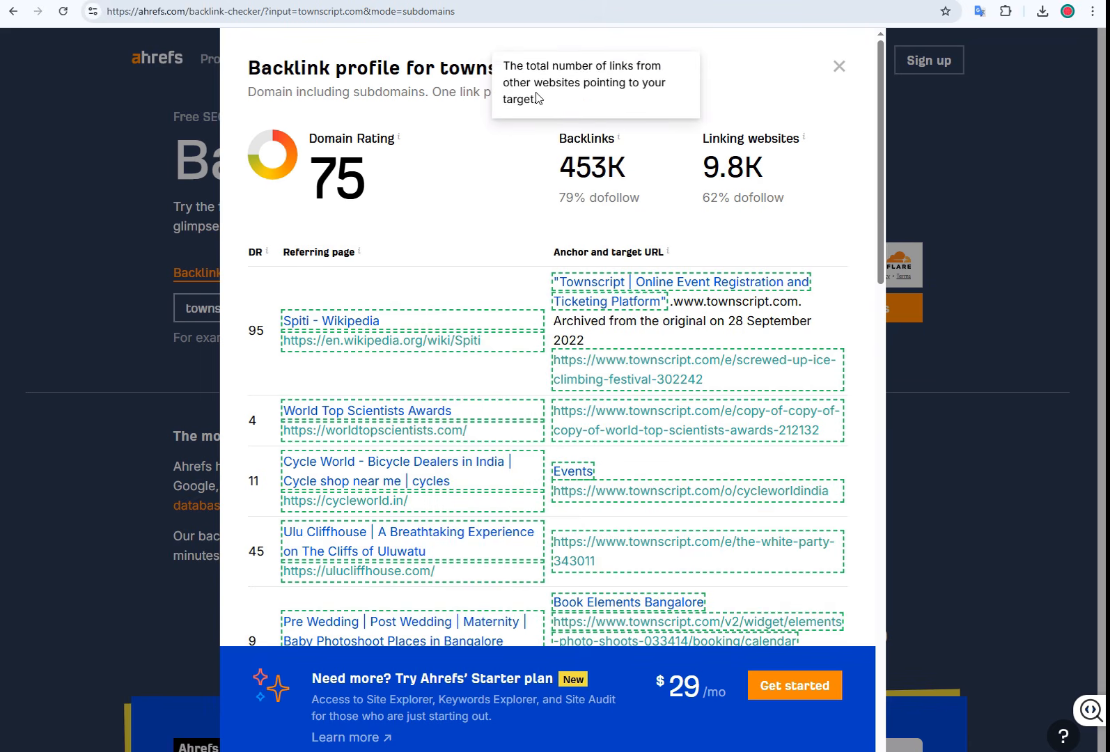
{"action": "left_click", "coordinate": [464, 72]}
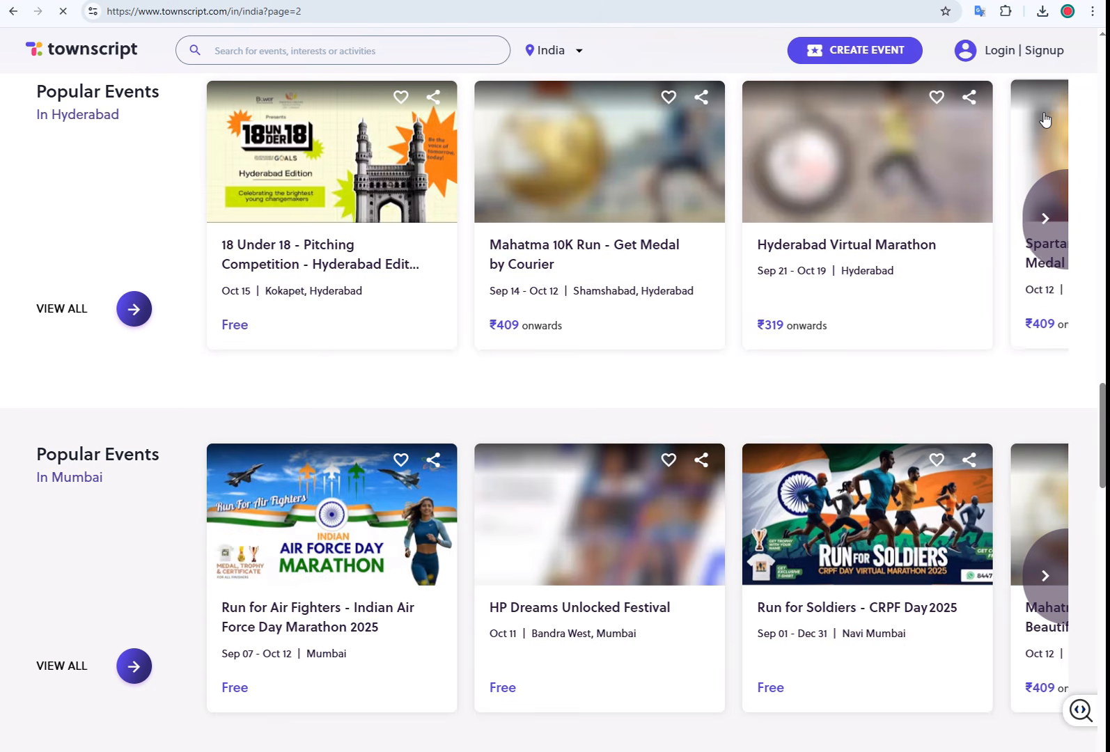
{"action": "left_click", "coordinate": [1046, 55]}
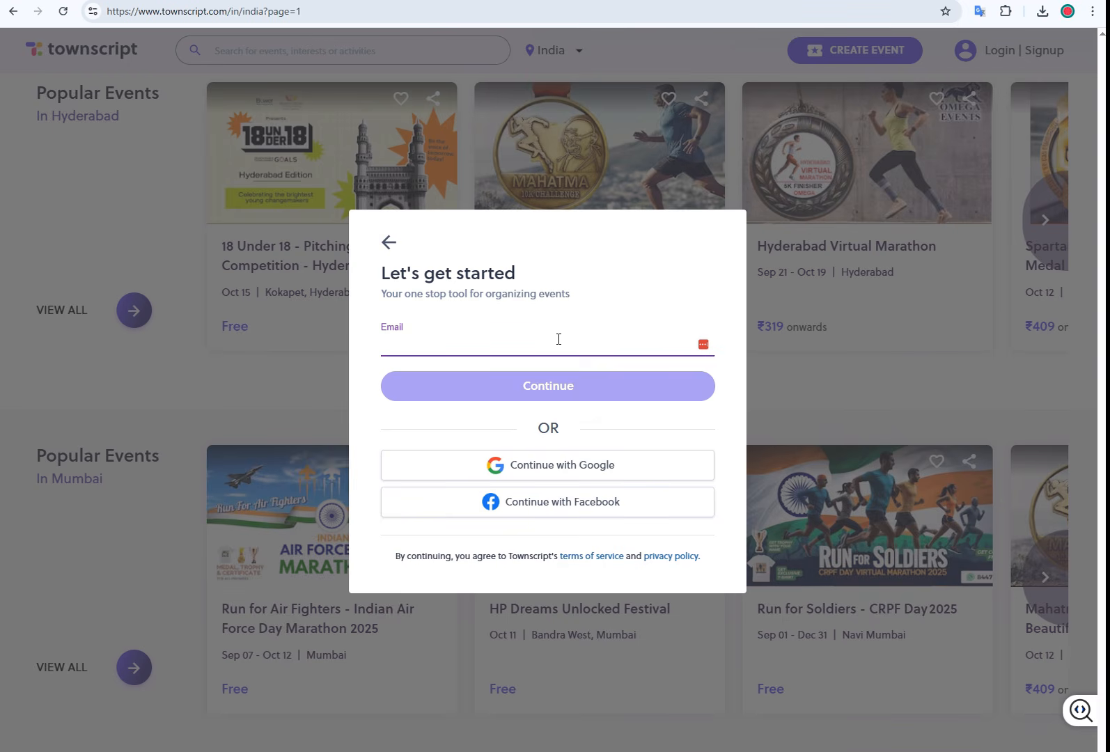
Step: Enter the sign-up e-mail address and an account password
{"action": "left_click", "coordinate": [528, 387]}
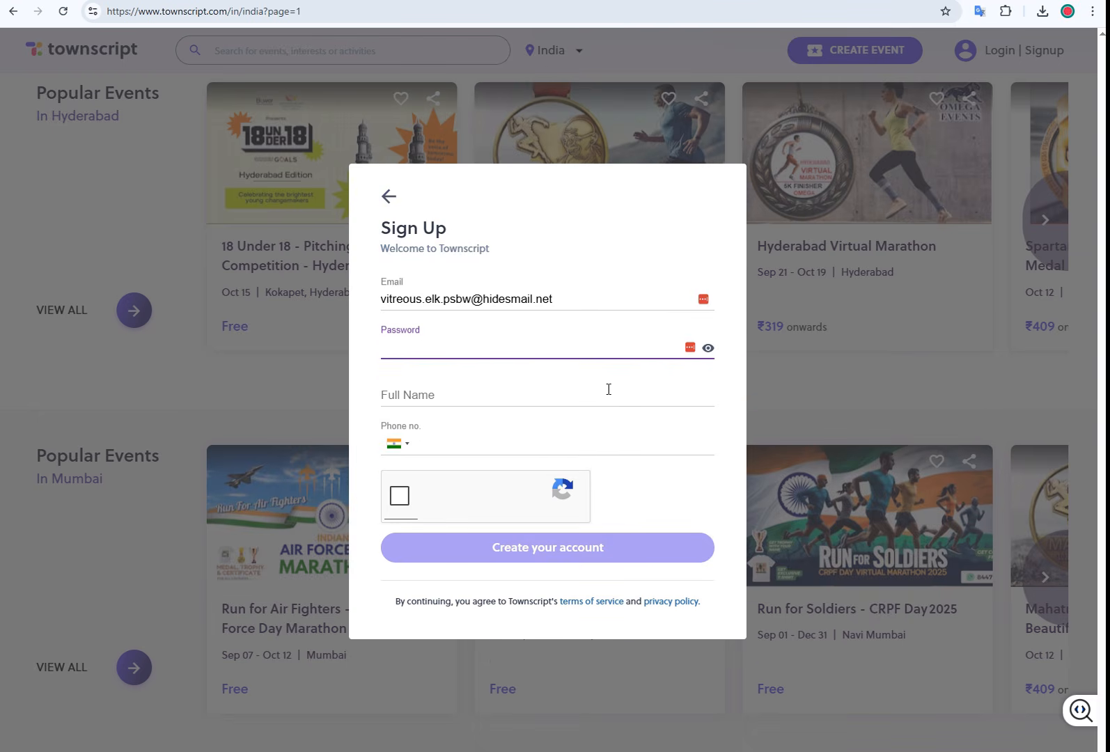
{"action": "type", "text": "••"}
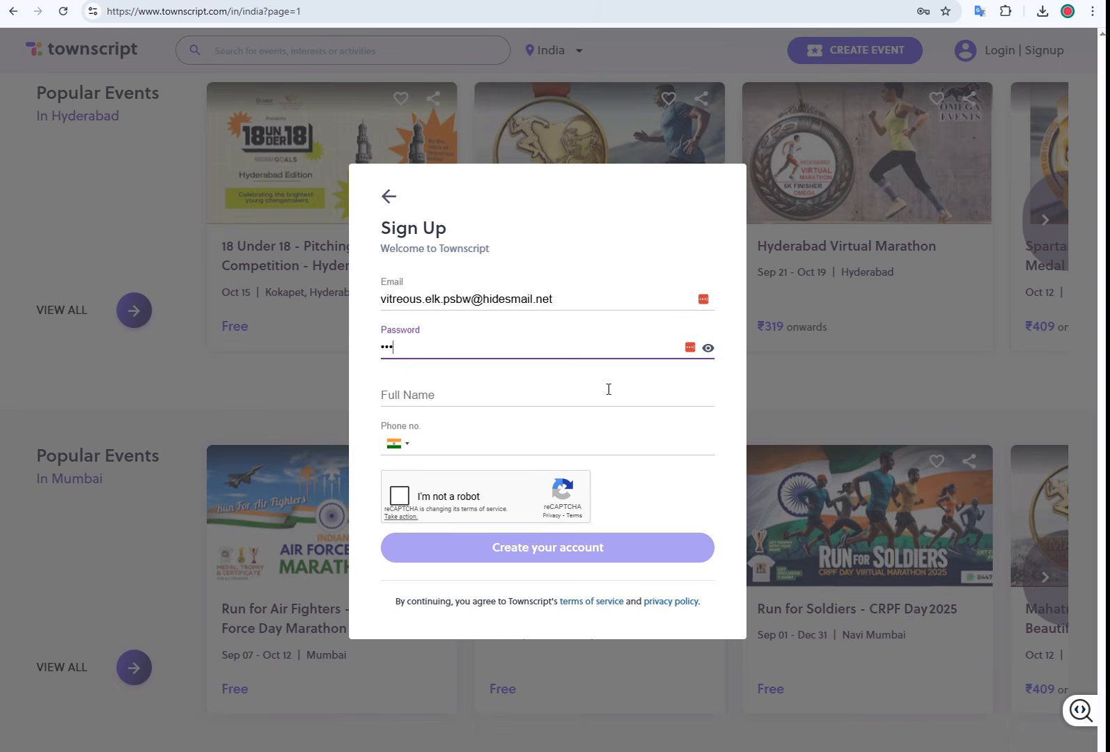
{"action": "key", "text": "BackSpace"}
{"action": "key", "text": "BackSpace"}
{"action": "key", "text": "BackSpace"}
{"action": "type", "text": "•"}
{"action": "left_click", "coordinate": [609, 389]}
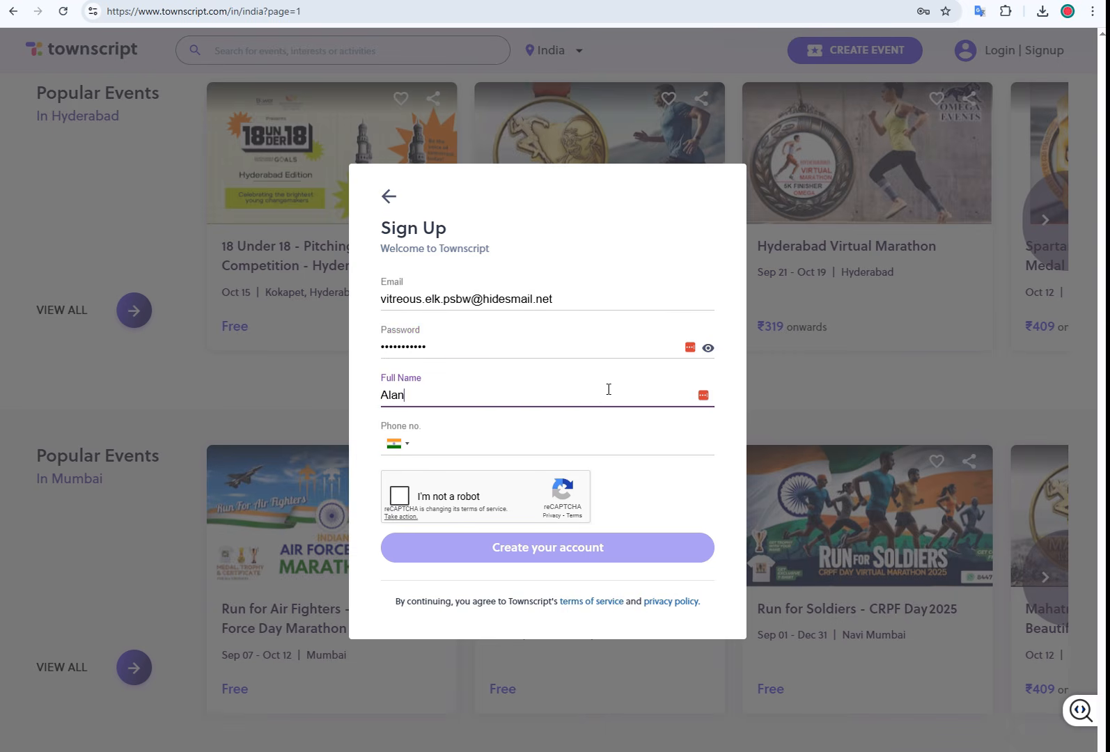
Step: Add the full name and a US phone number, pass reCAPTCHA, create the account, and save the password
{"action": "left_click", "coordinate": [427, 447]}
{"action": "key", "text": "ctrl+v"}
{"action": "left_click", "coordinate": [437, 467]}
{"action": "left_click", "coordinate": [399, 500]}
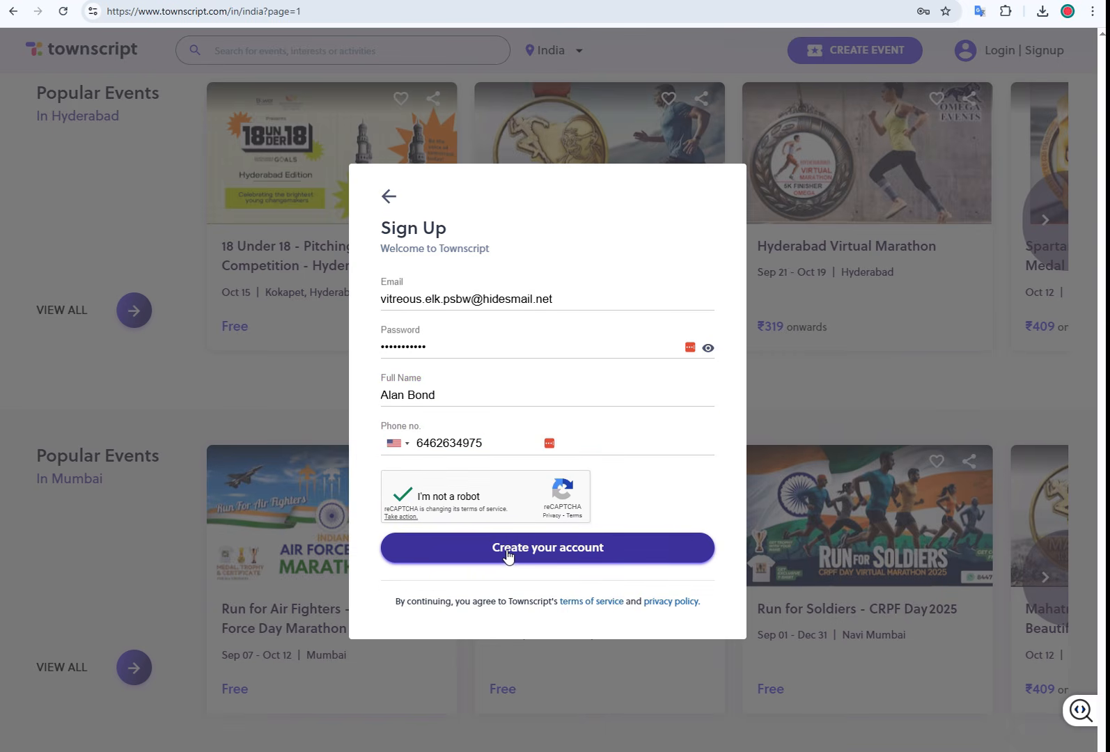
{"action": "left_click", "coordinate": [504, 550]}
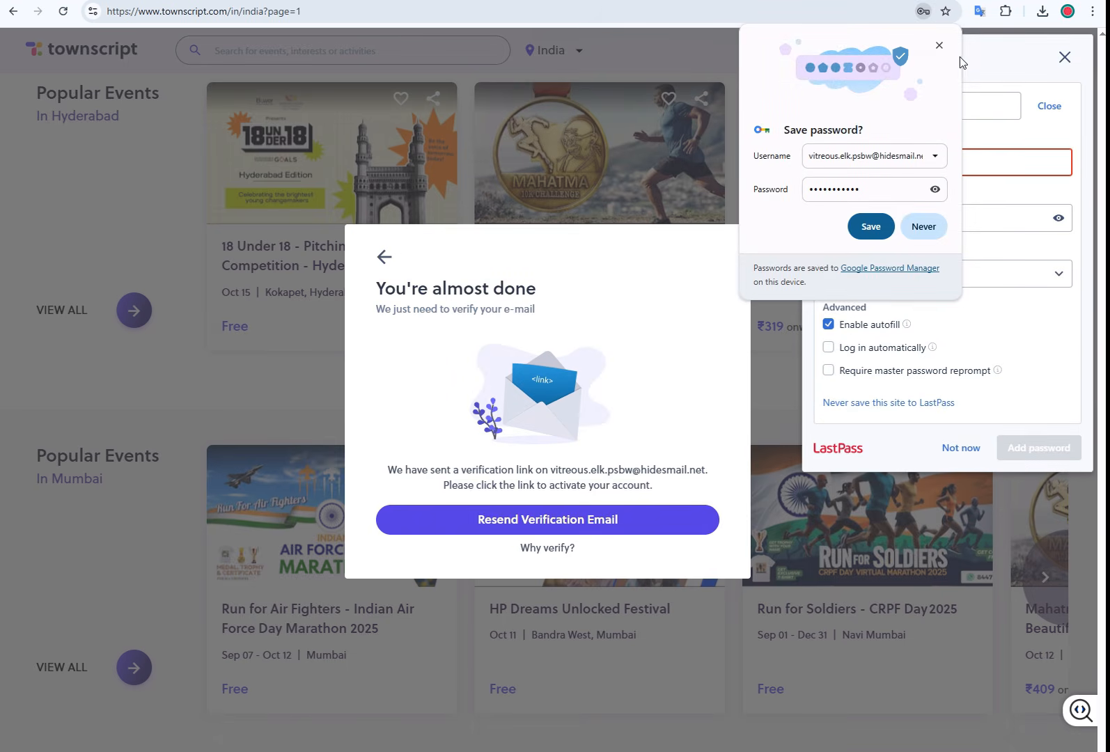
{"action": "left_click", "coordinate": [871, 226]}
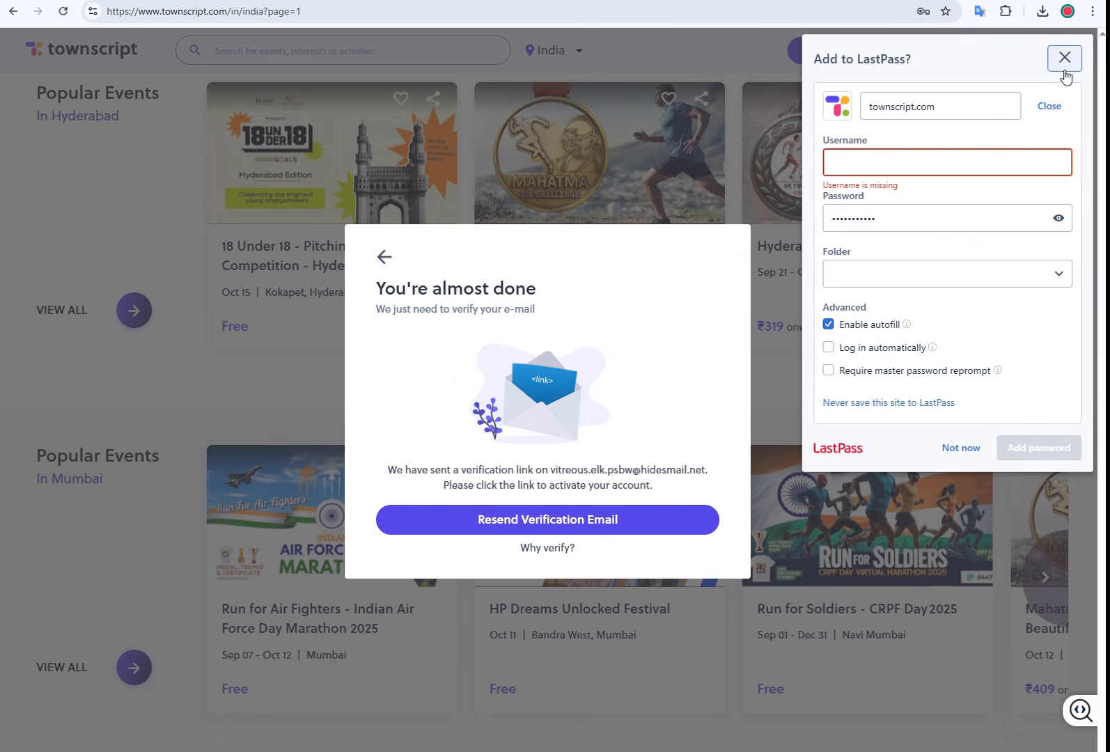
Step: Dismiss the password prompt and put My Profile into edit mode from the account menu
{"action": "left_click", "coordinate": [1064, 68]}
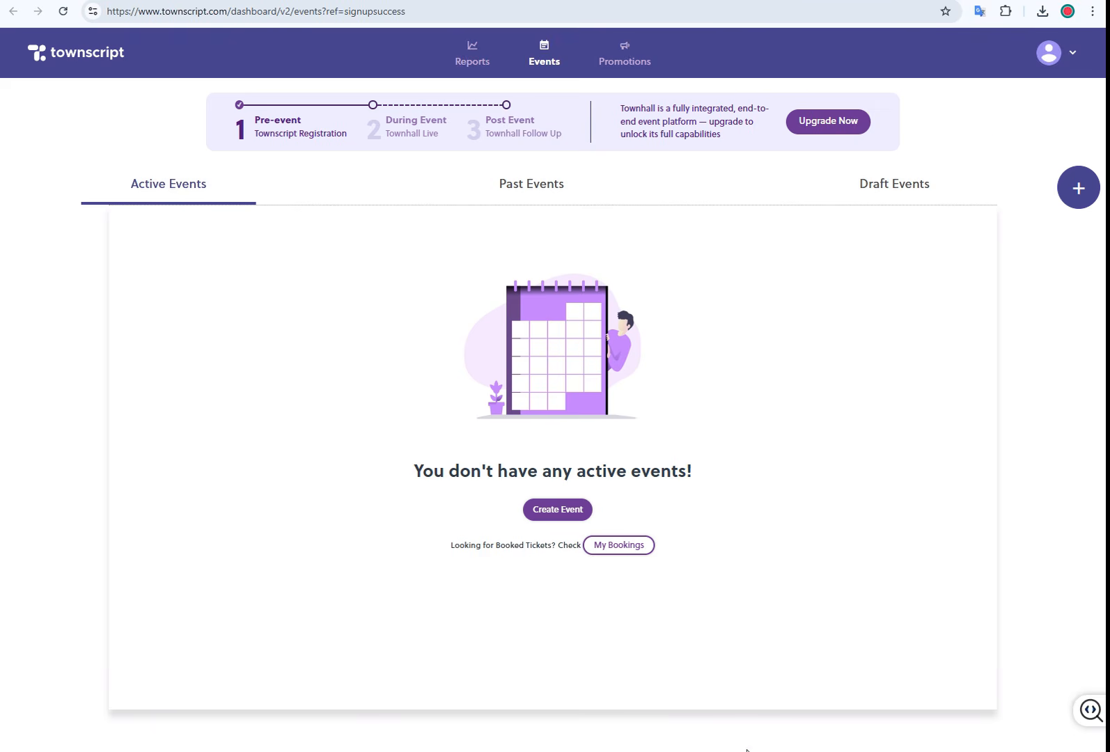
{"action": "left_click", "coordinate": [1072, 54]}
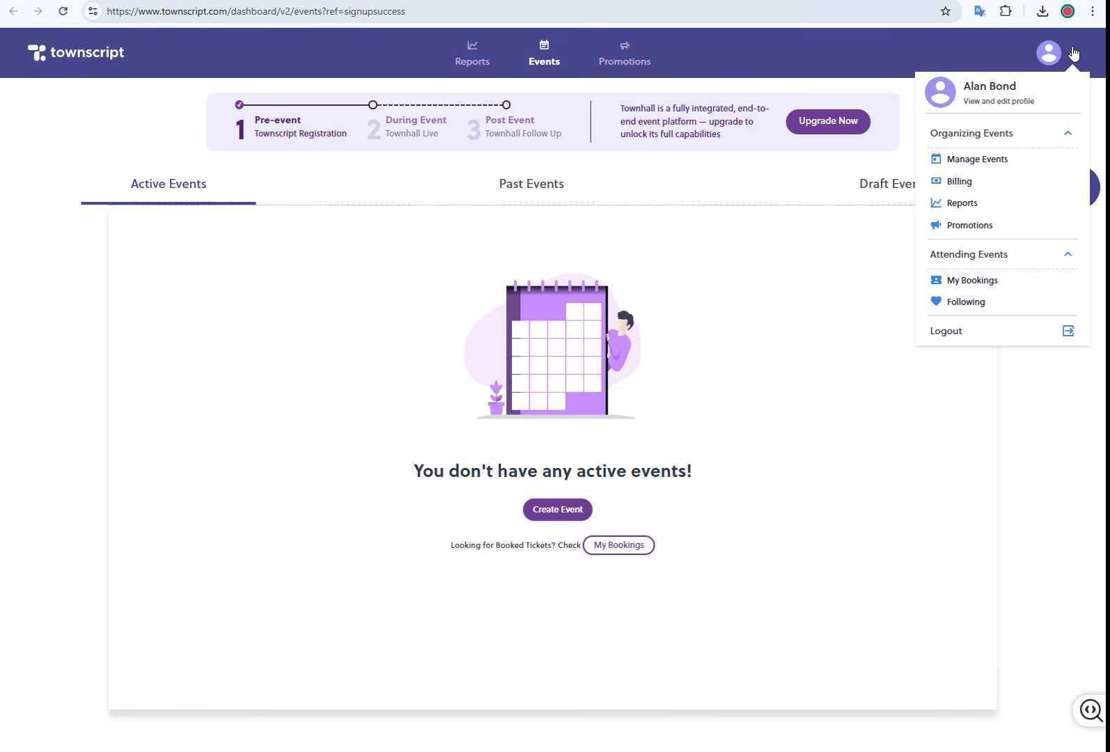
{"action": "left_click", "coordinate": [1004, 104]}
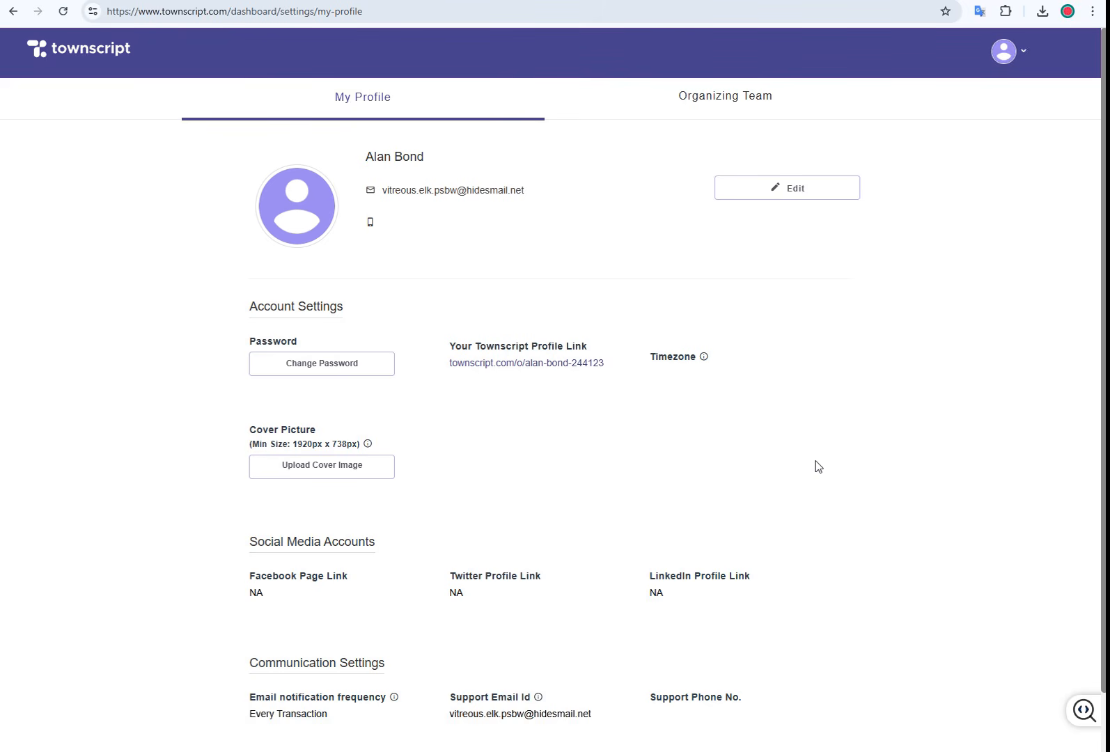
{"action": "left_click", "coordinate": [800, 200]}
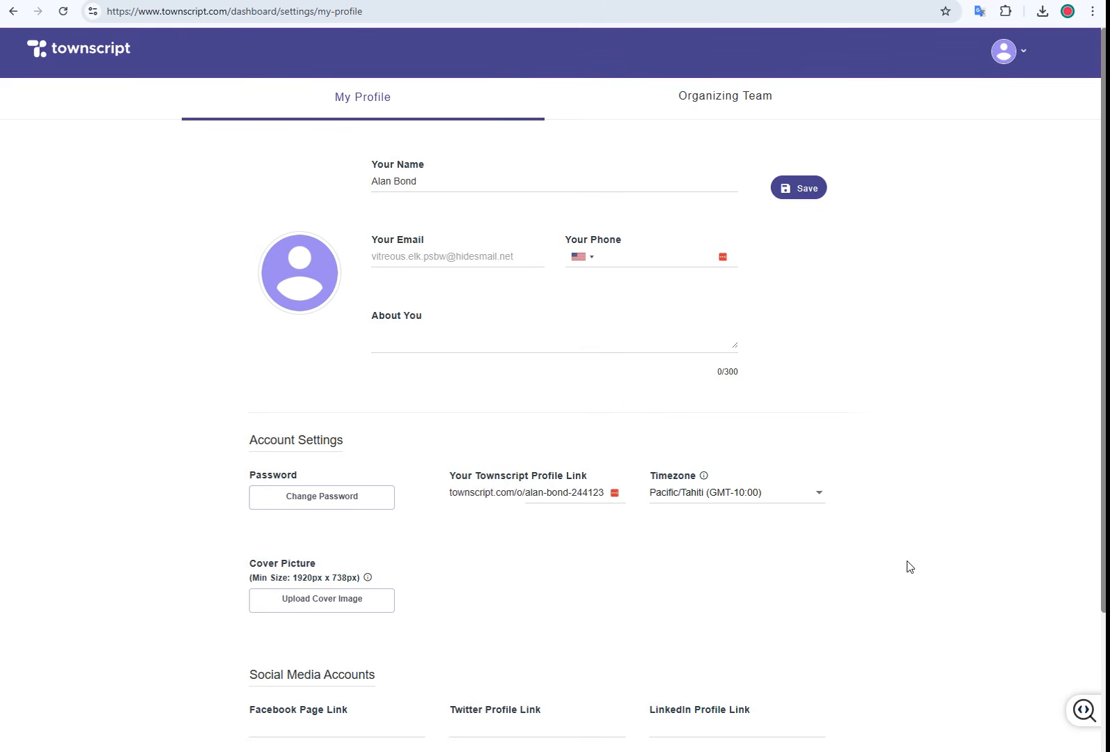
Step: Paste the SEO bio into About You, add the Facebook and Twitter links, and save
{"action": "left_click", "coordinate": [537, 339]}
{"action": "key", "text": "ctrl+v"}
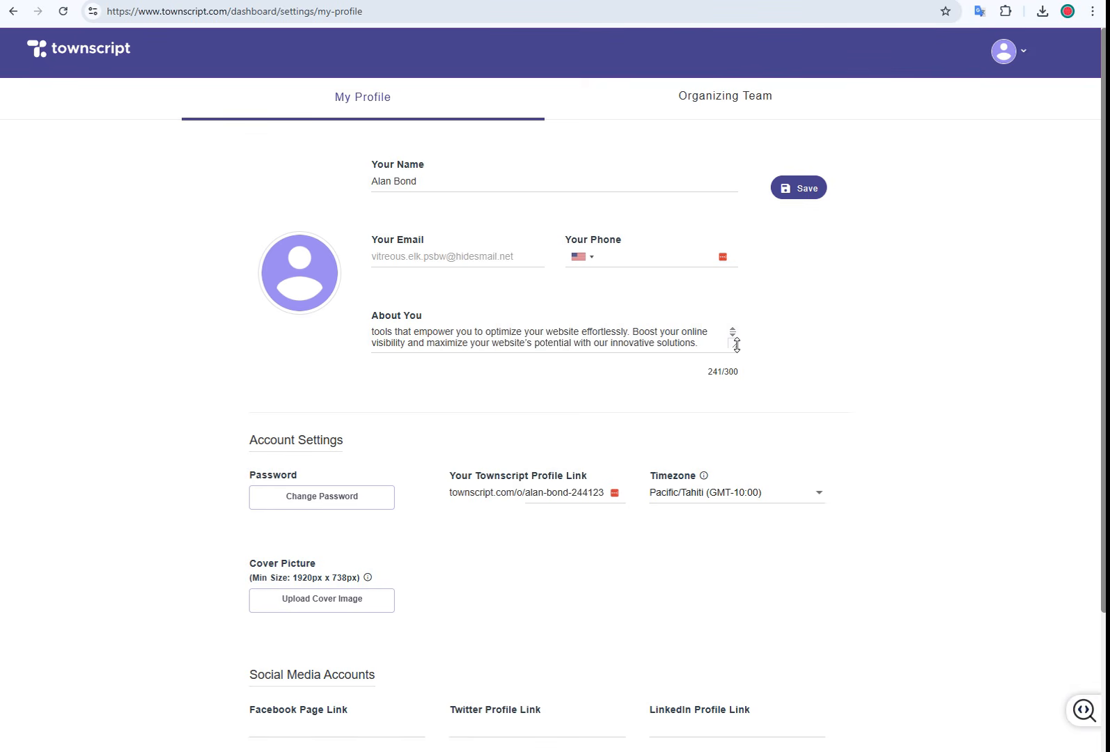
{"action": "scroll", "coordinate": [851, 377], "scroll_direction": "down", "scroll_amount": 3}
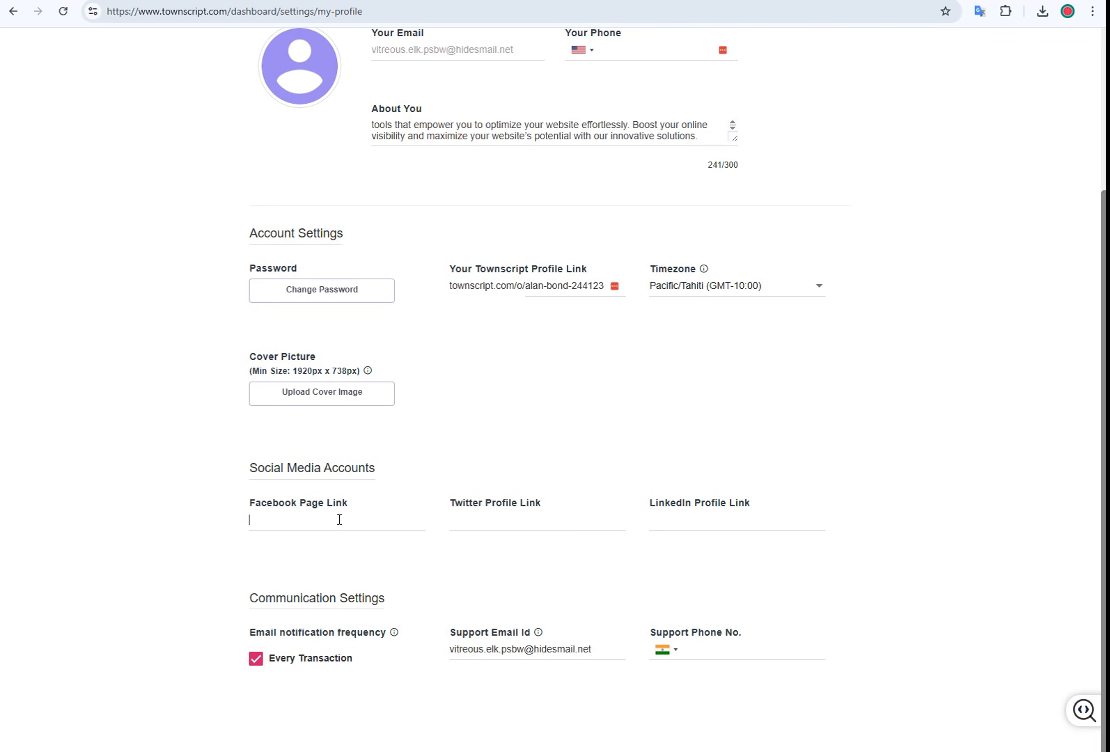
{"action": "type", "text": "https://seontips.com/"}
{"action": "left_click", "coordinate": [518, 519]}
{"action": "type", "text": "https://seontips.com/url-list-cleaner/"}
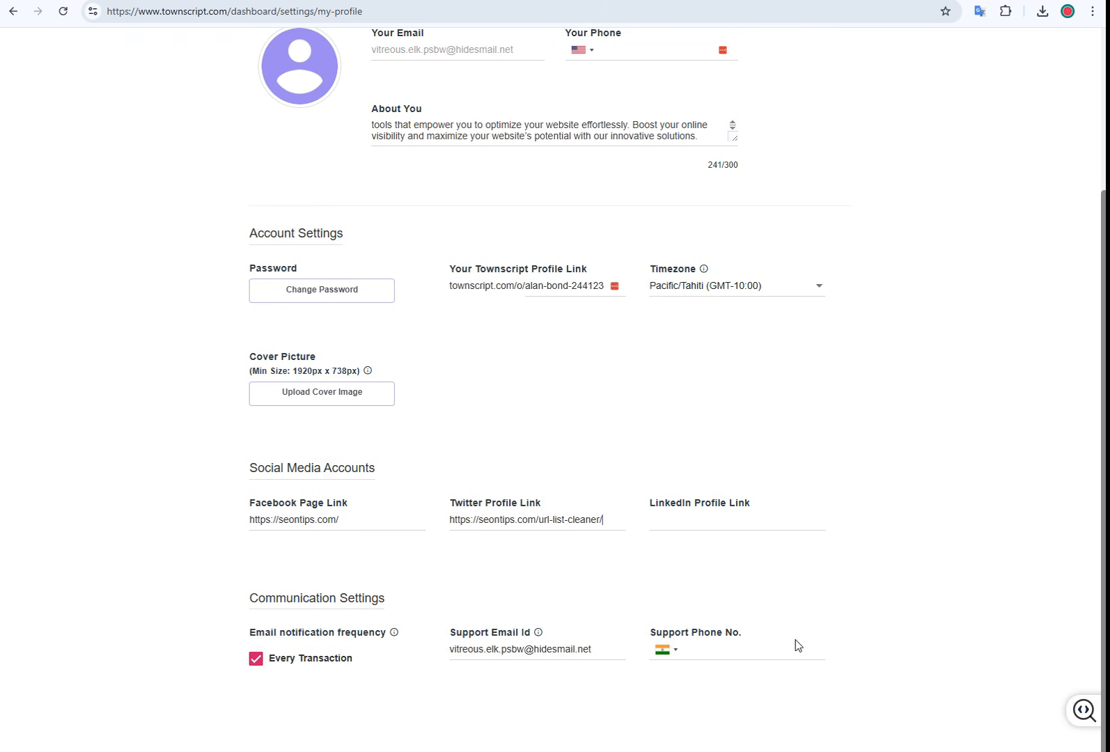
{"action": "scroll", "coordinate": [857, 627], "scroll_direction": "up", "scroll_amount": 3}
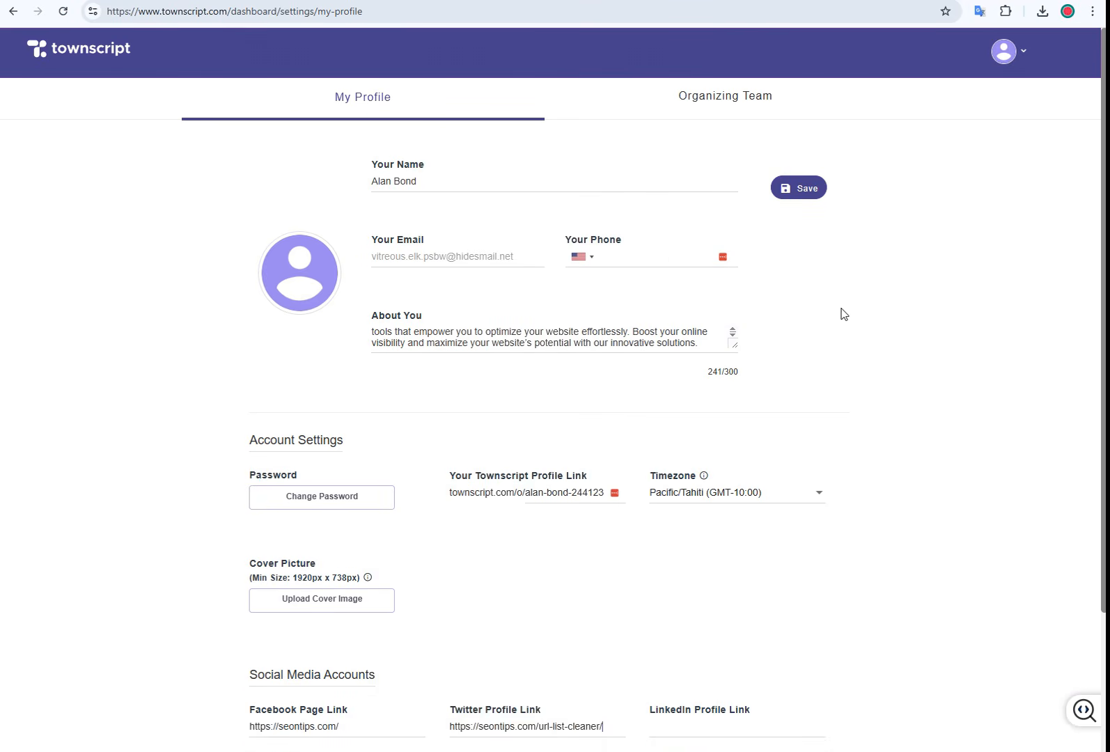
{"action": "left_click", "coordinate": [800, 191]}
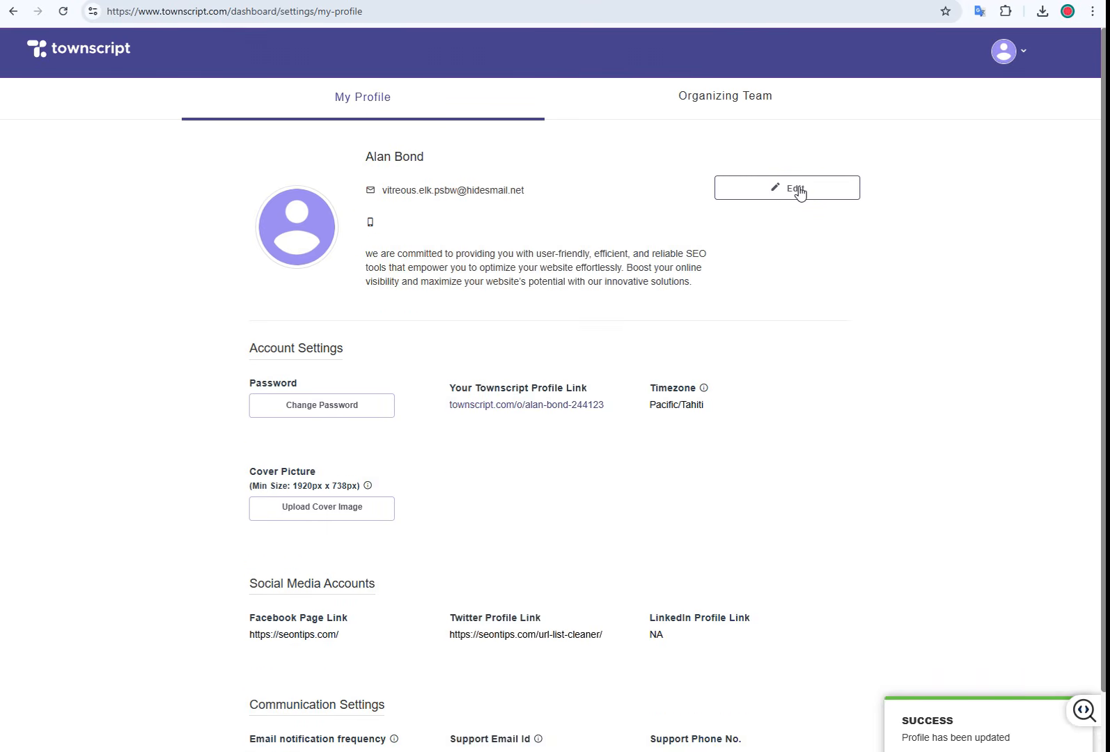
Step: Upload the red logo as the profile picture and view the public organizer page
{"action": "mouse_move", "coordinate": [289, 240]}
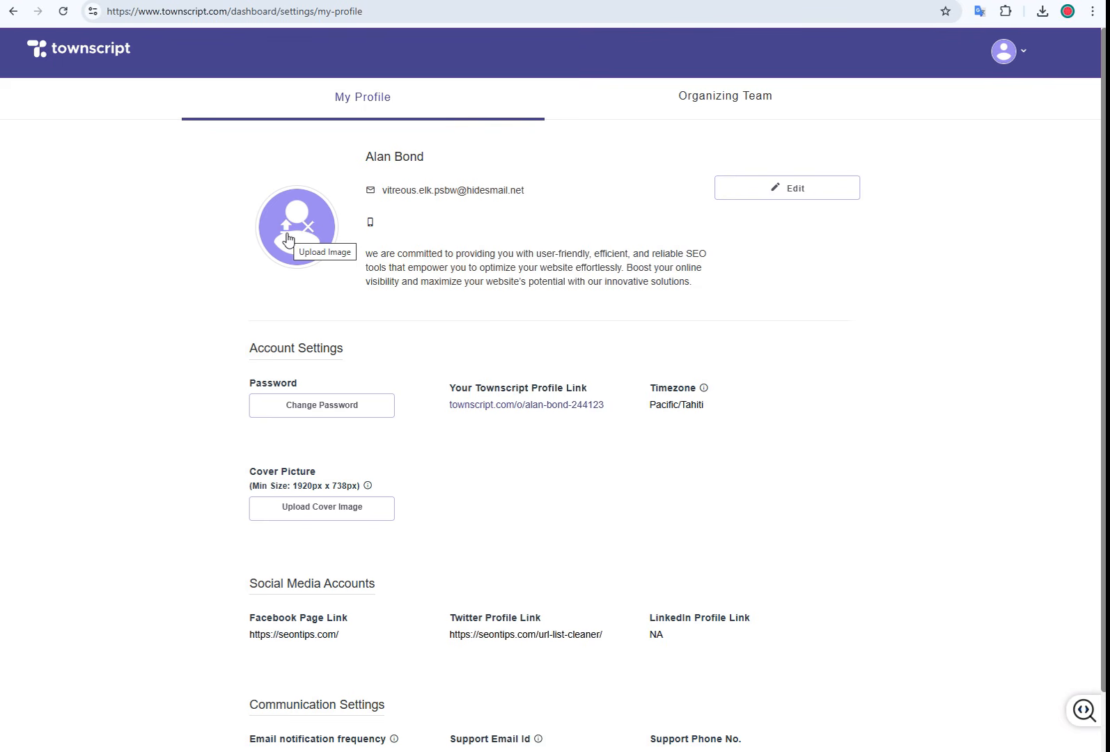
{"action": "left_click", "coordinate": [288, 240]}
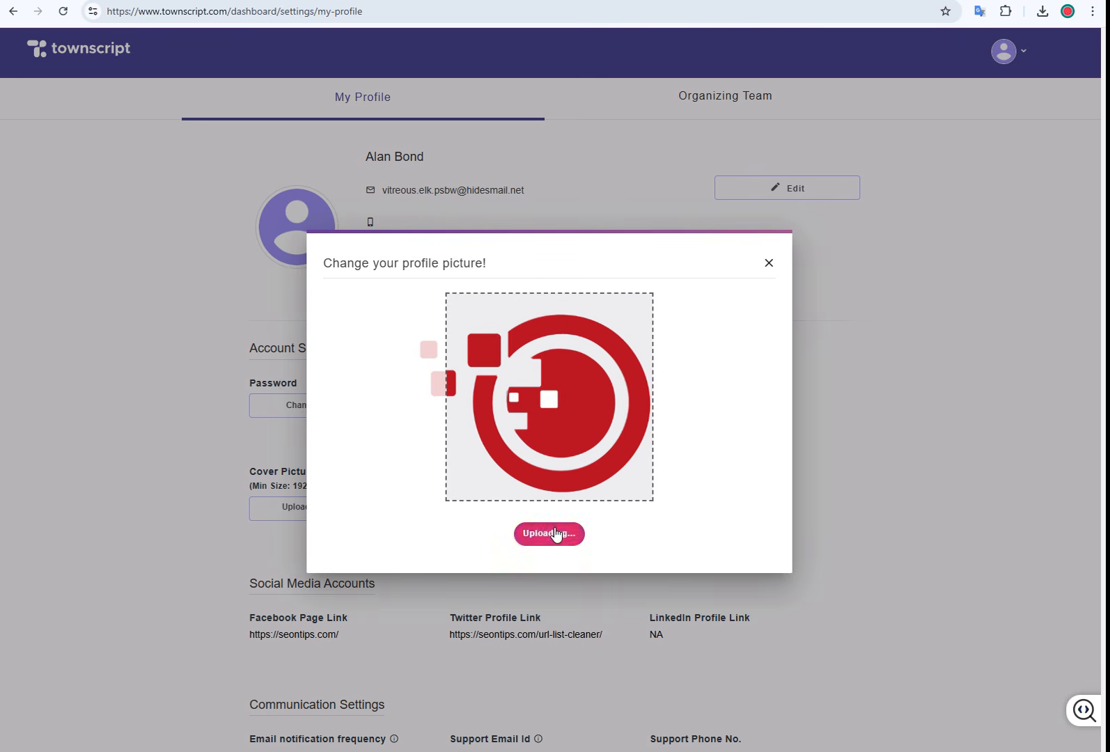
{"action": "left_click", "coordinate": [557, 534]}
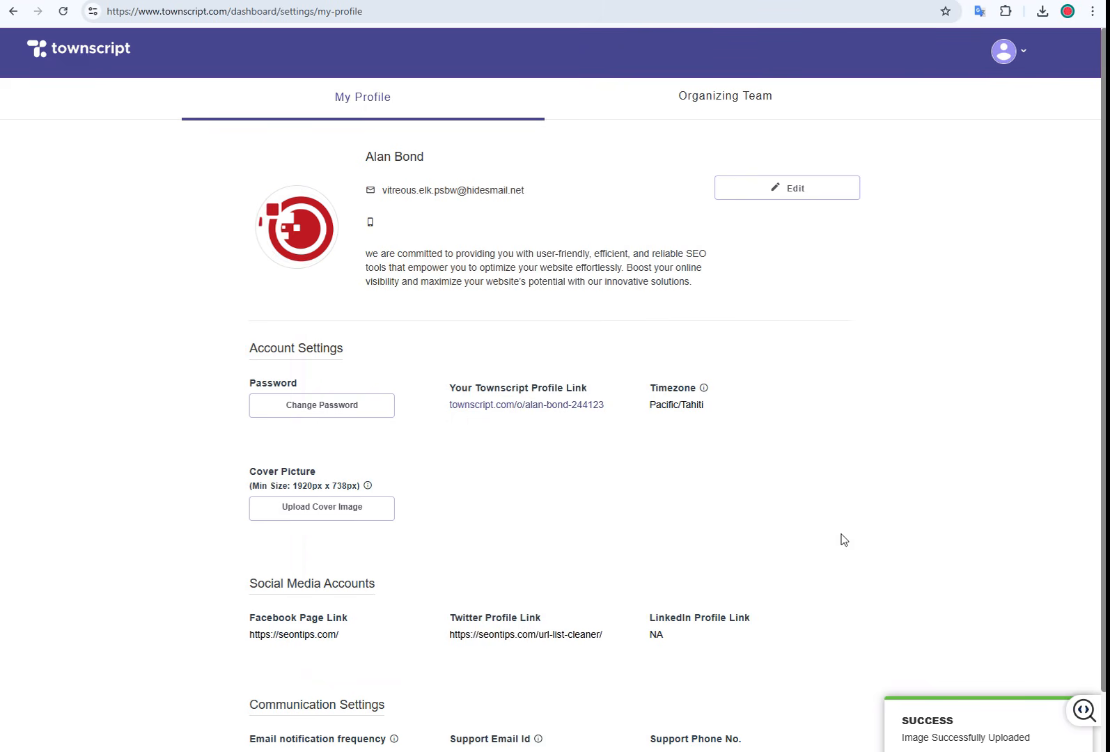
{"action": "left_click", "coordinate": [513, 413]}
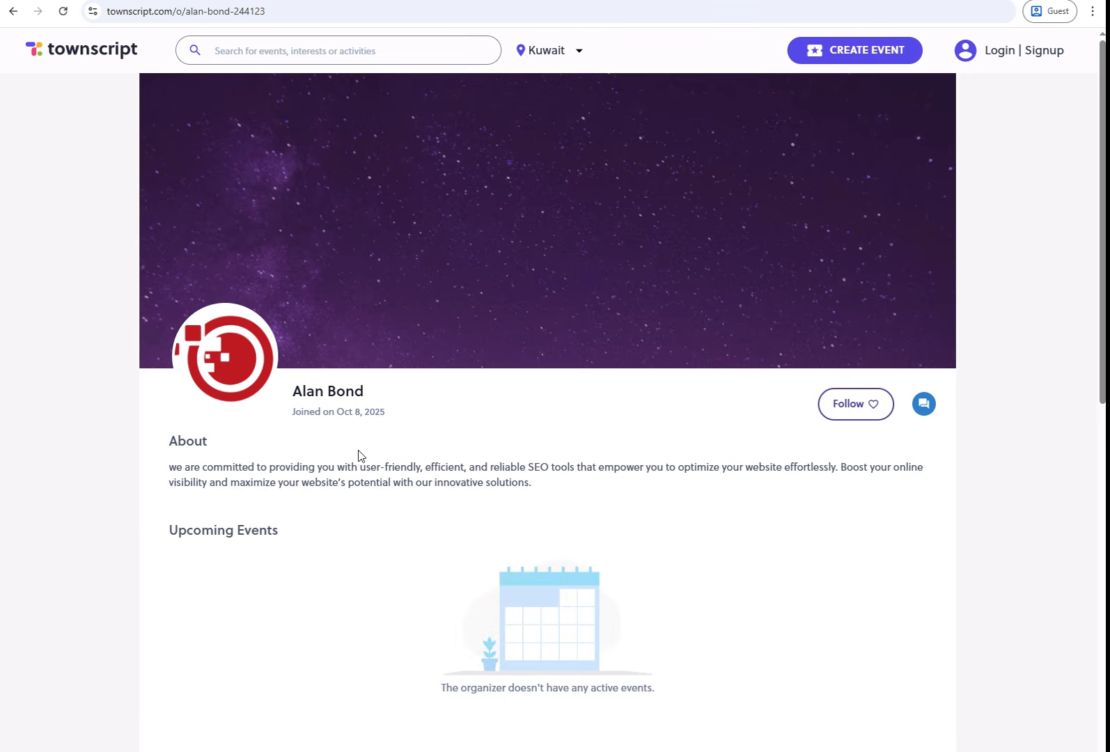
Step: Inspect the markup of the Facebook and Twitter links on the public profile page
{"action": "scroll", "coordinate": [508, 467], "scroll_direction": "down", "scroll_amount": 10}
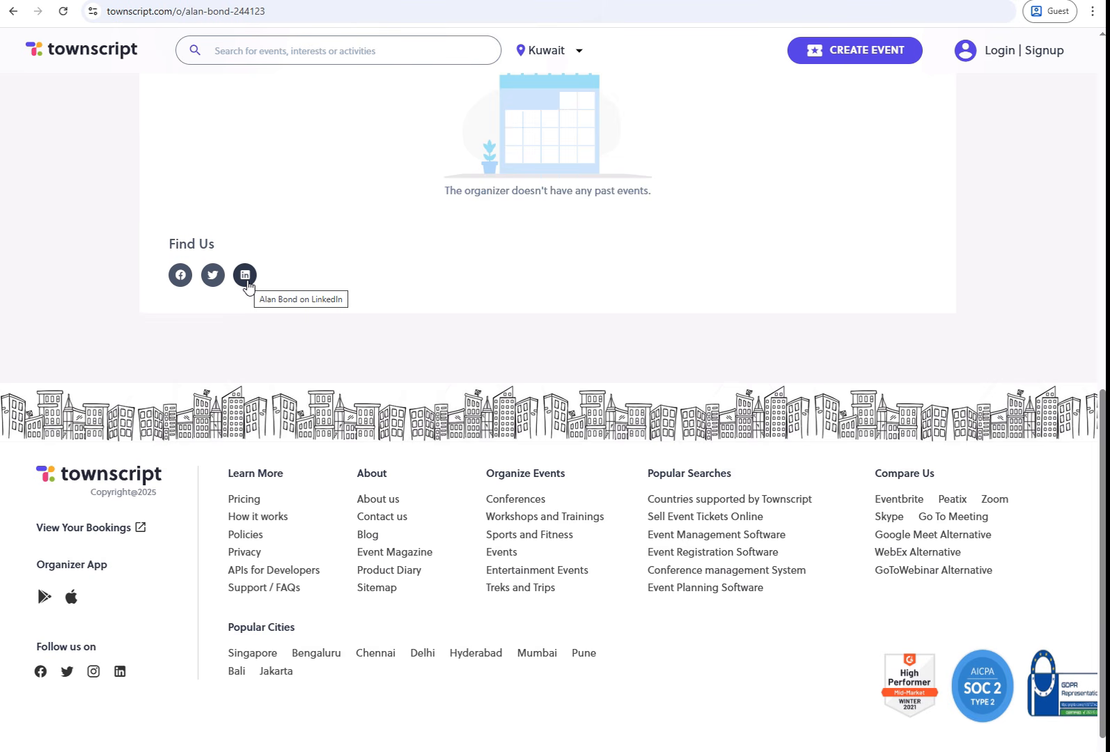
{"action": "right_click", "coordinate": [174, 280]}
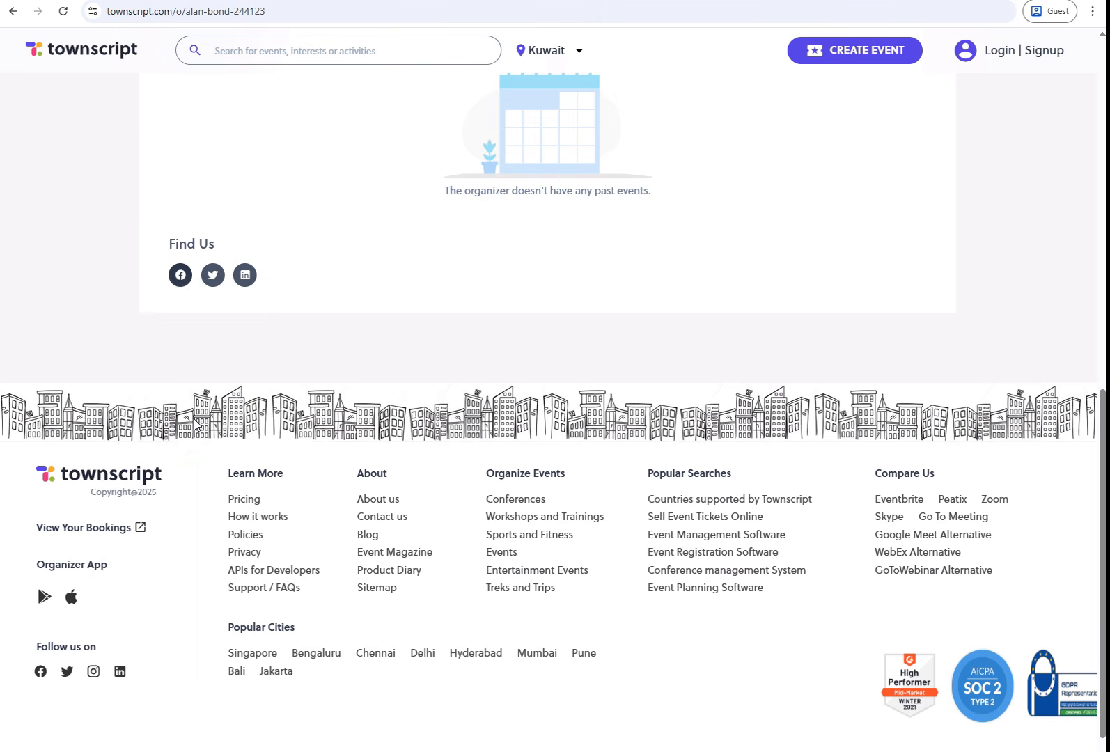
{"action": "left_click", "coordinate": [197, 419]}
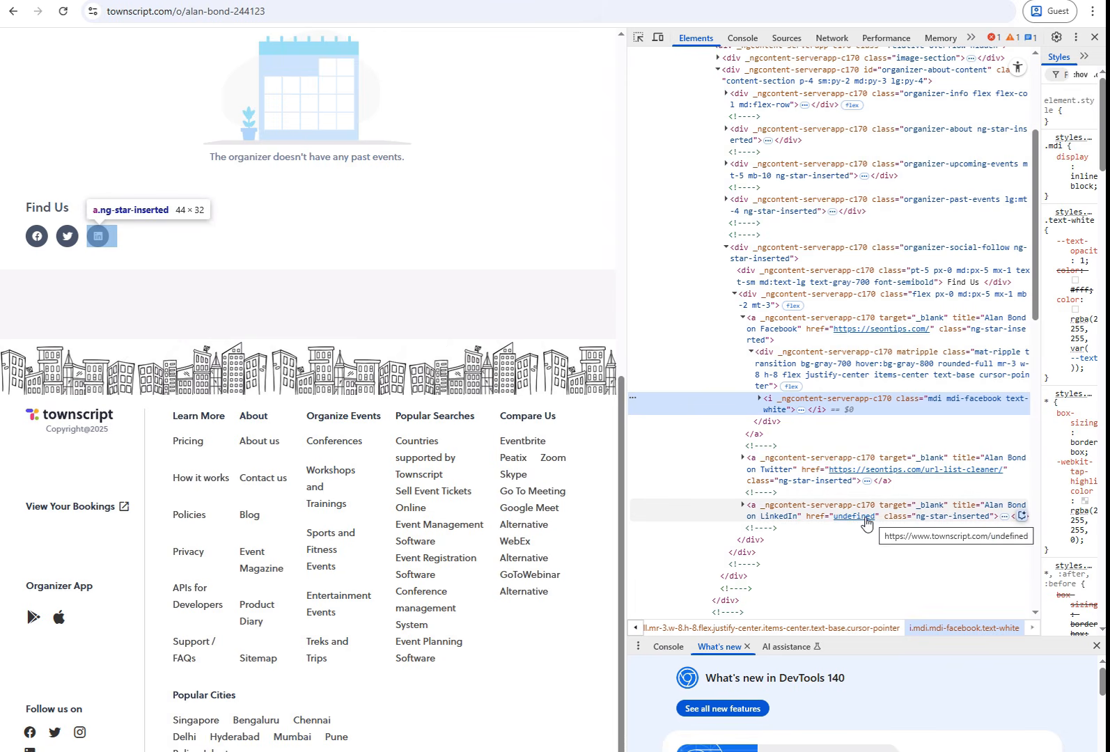
{"action": "key", "text": "alt+Tab"}
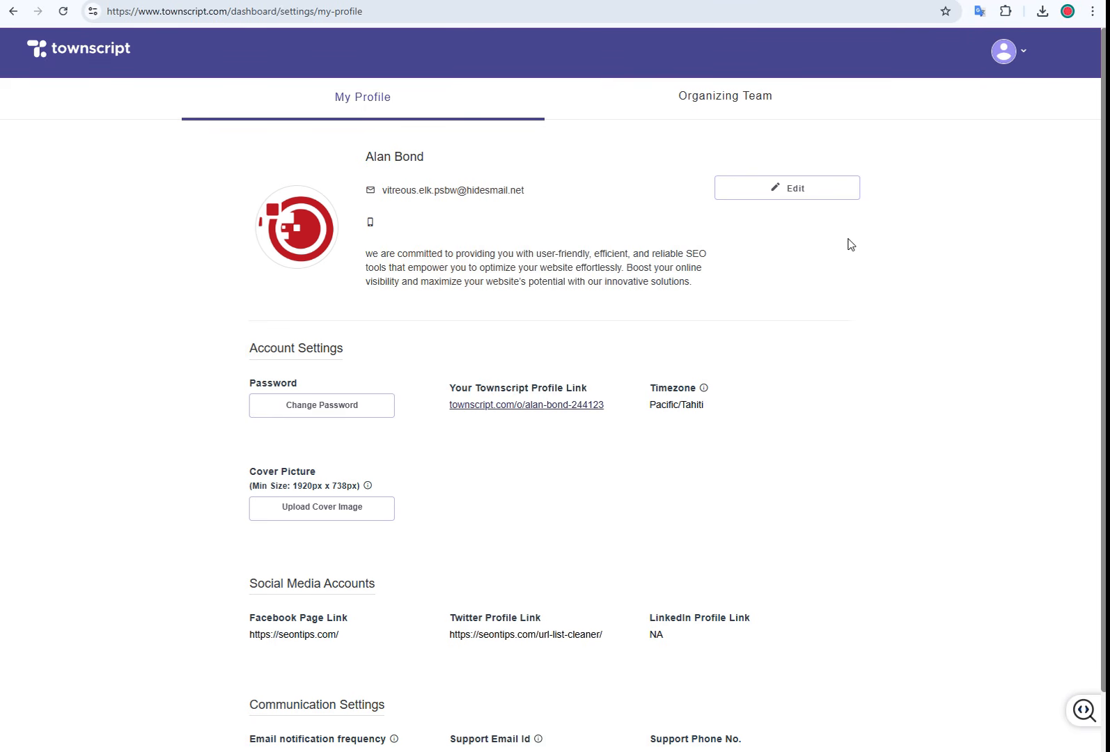
Step: Replace townscript.com with ca.nextdoor.com in Ahrefs, check its backlinks, and close the results
{"action": "key", "text": "alt+Tab"}
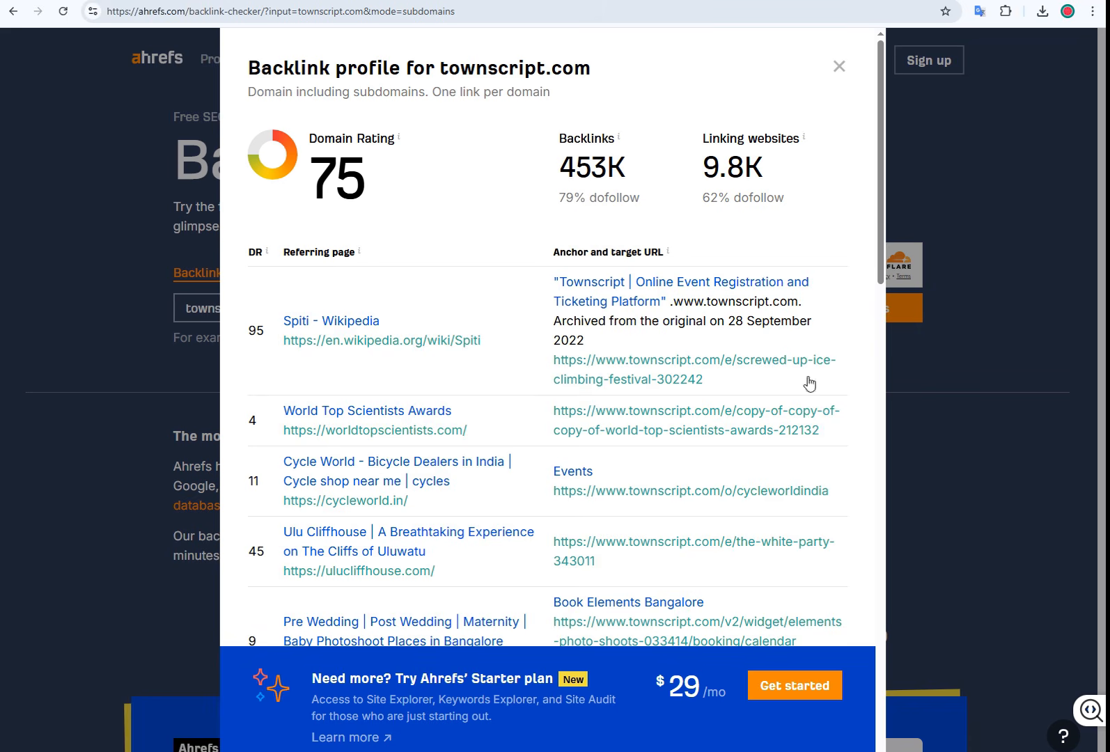
{"action": "key", "text": "Escape"}
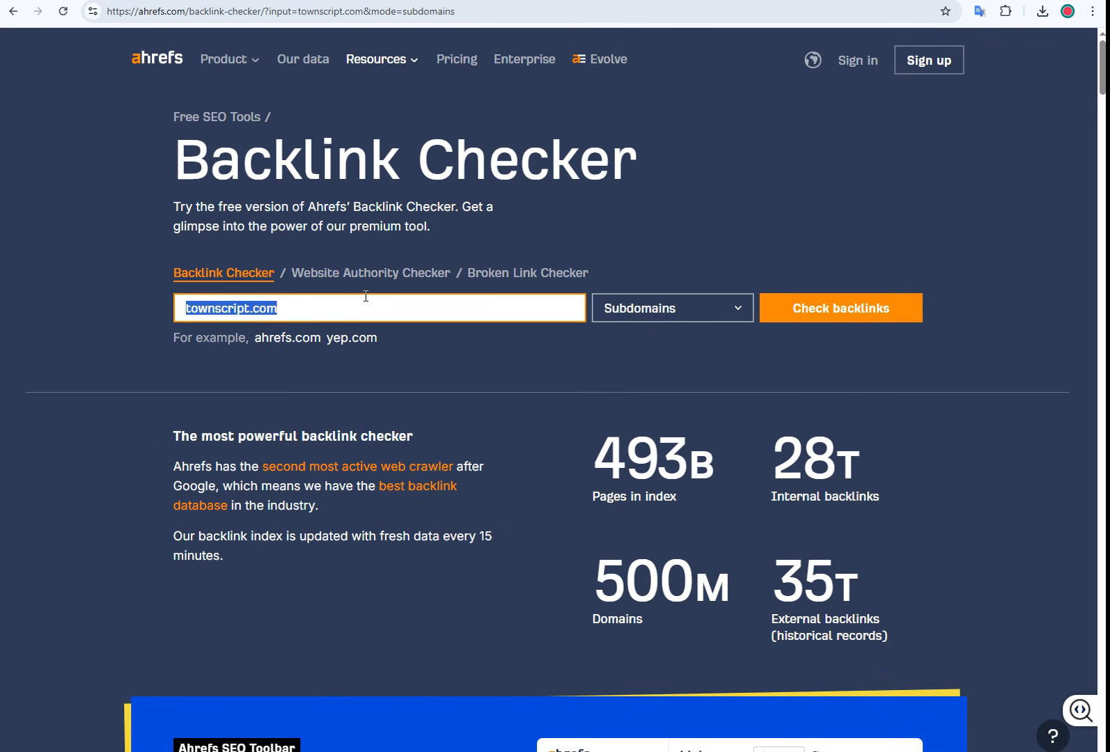
{"action": "type", "text": "ca.nextdoor.com"}
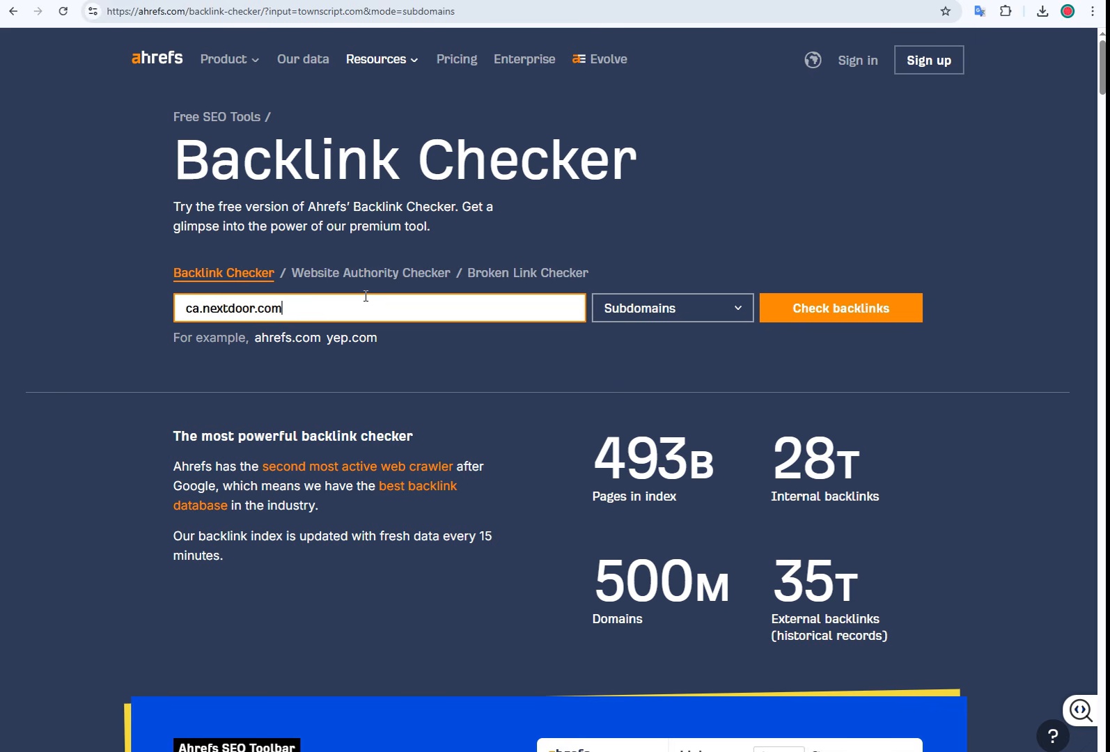
{"action": "key", "text": "Return"}
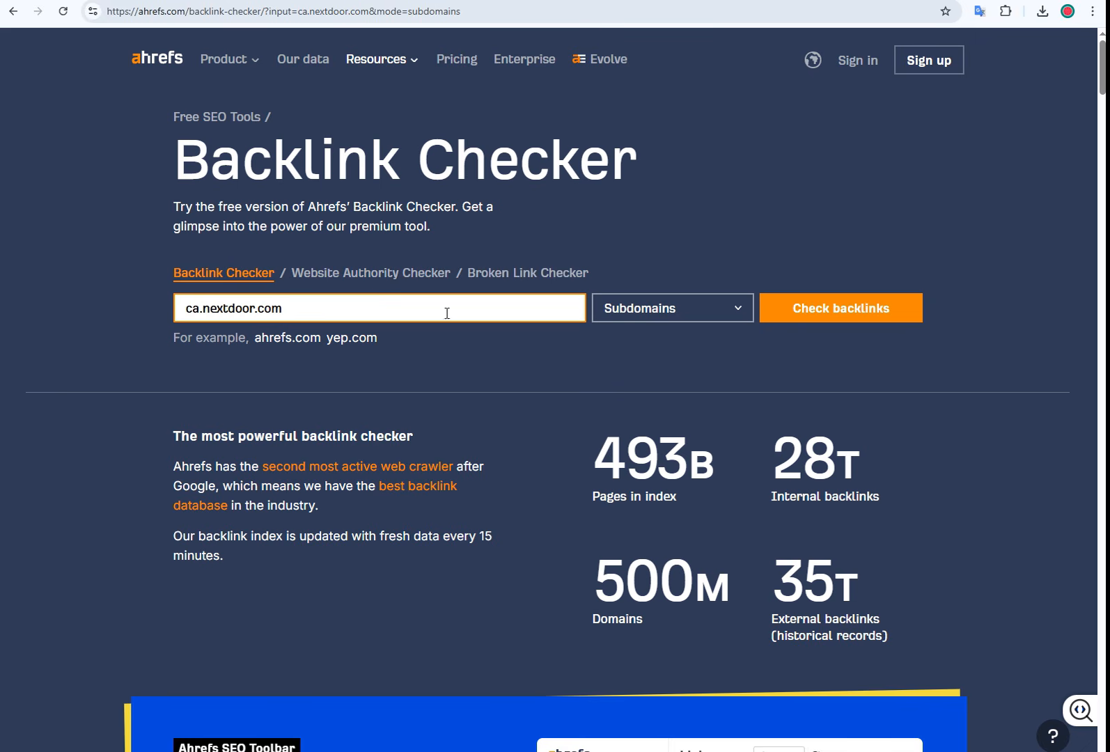
{"action": "left_click", "coordinate": [801, 325]}
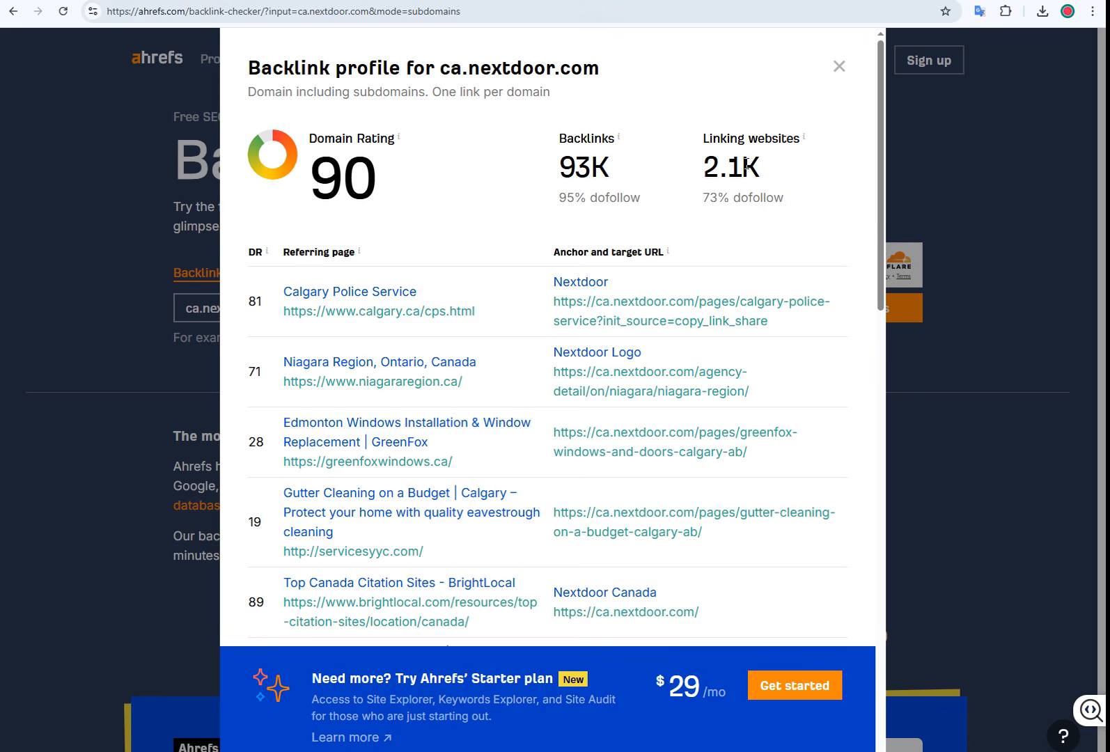
{"action": "left_click", "coordinate": [839, 67]}
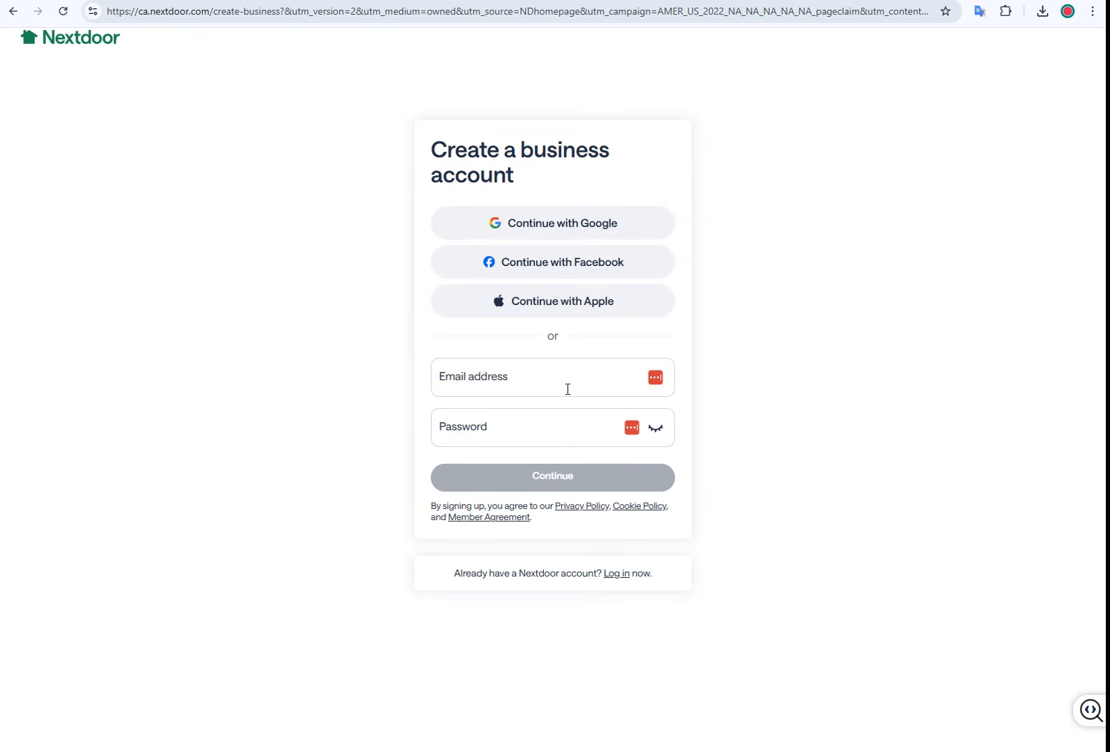
Step: Enter the account e-mail and a password on Nextdoor's business sign-up and continue
{"action": "left_click", "coordinate": [549, 382]}
{"action": "key", "text": "ctrl+v"}
{"action": "left_click", "coordinate": [531, 422]}
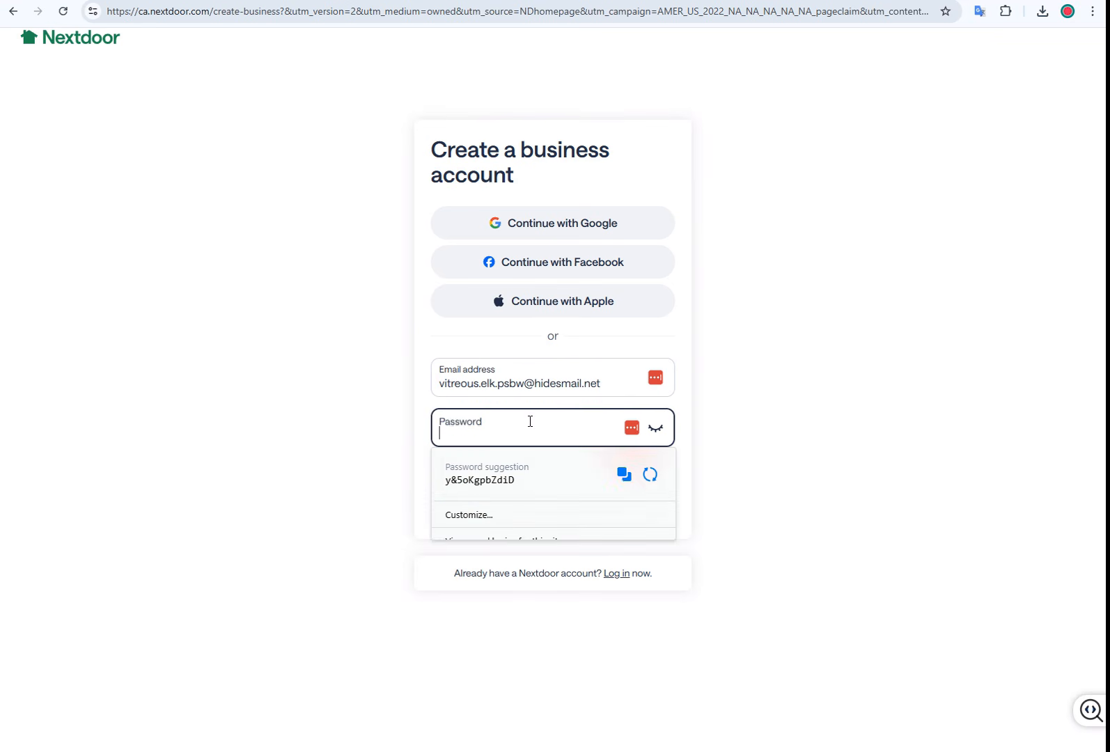
{"action": "type", "text": "******"}
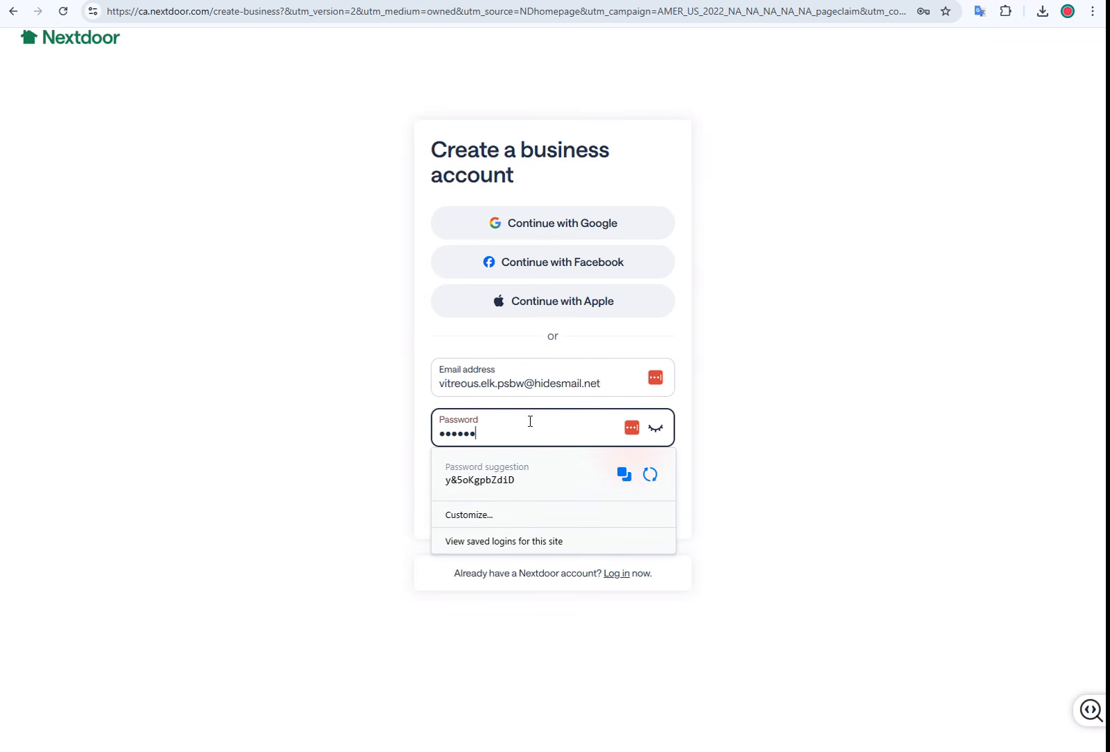
{"action": "type", "text": "*****"}
{"action": "left_click", "coordinate": [547, 482]}
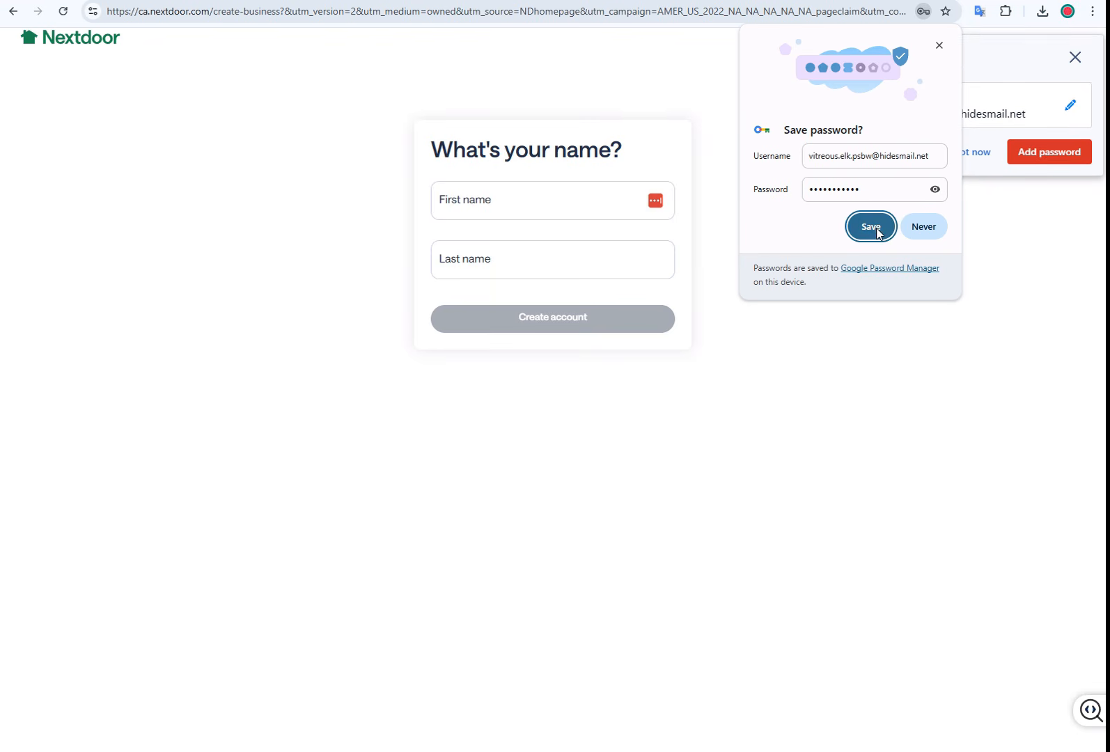
{"action": "left_click", "coordinate": [876, 229]}
Step: Fill in the owner's first and last name and create the account, declining password saving
{"action": "left_click", "coordinate": [542, 204]}
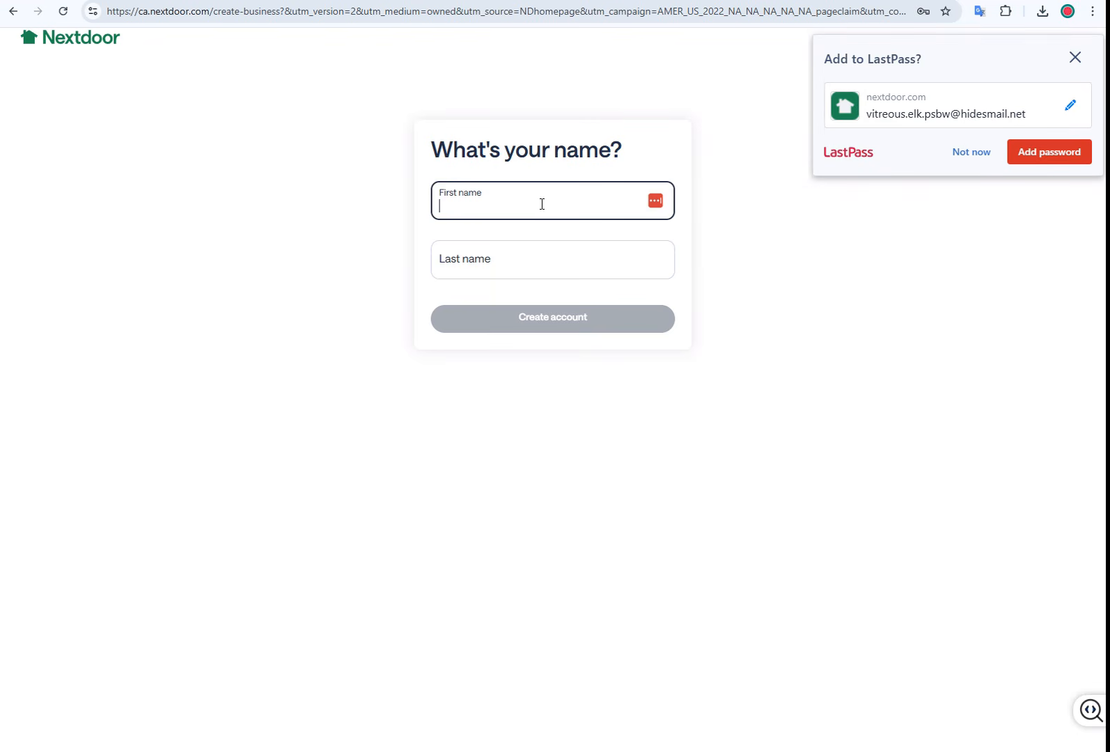
{"action": "key", "text": "Tab"}
{"action": "left_click", "coordinate": [577, 308]}
{"action": "left_click", "coordinate": [970, 157]}
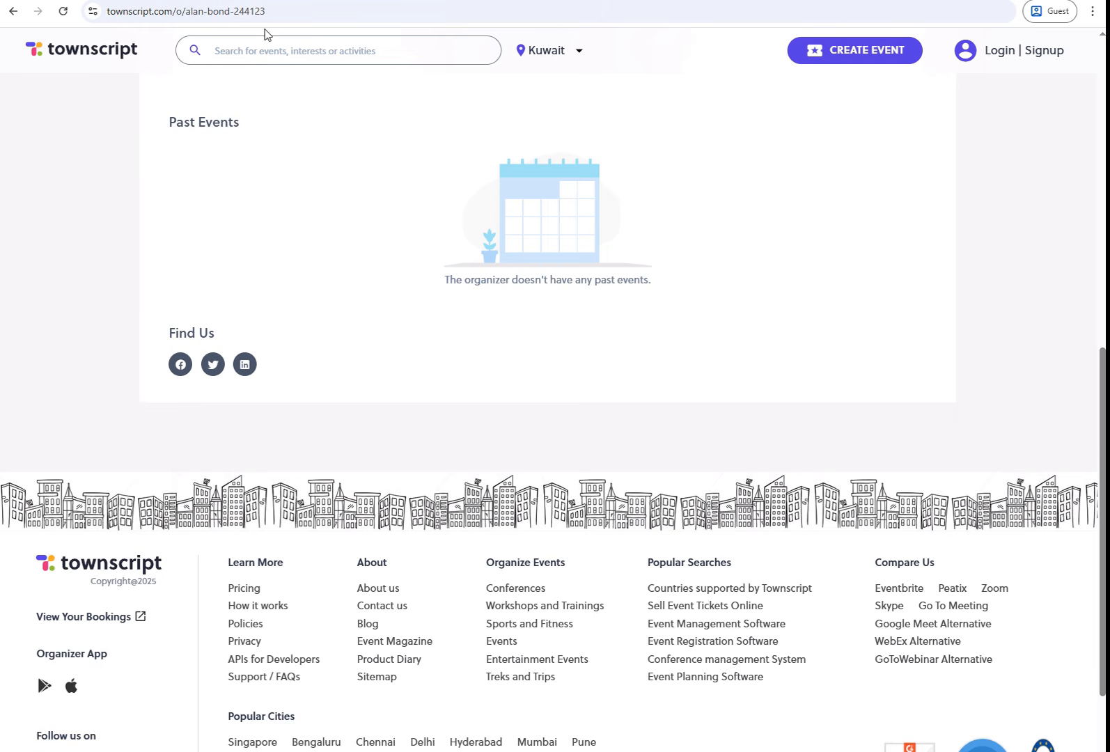
Step: Open ca.nextdoor.com in a new guest tab and start a business account sign-up
{"action": "key", "text": "ctrl+t"}
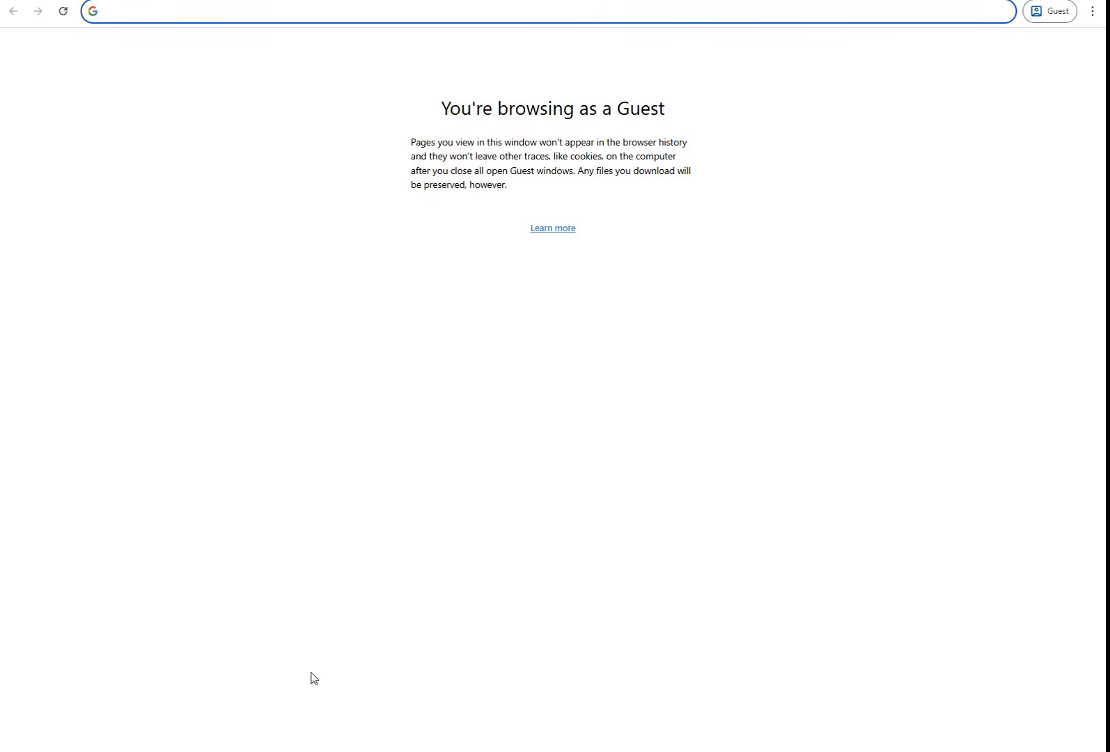
{"action": "type", "text": "ca.nextdoor.com"}
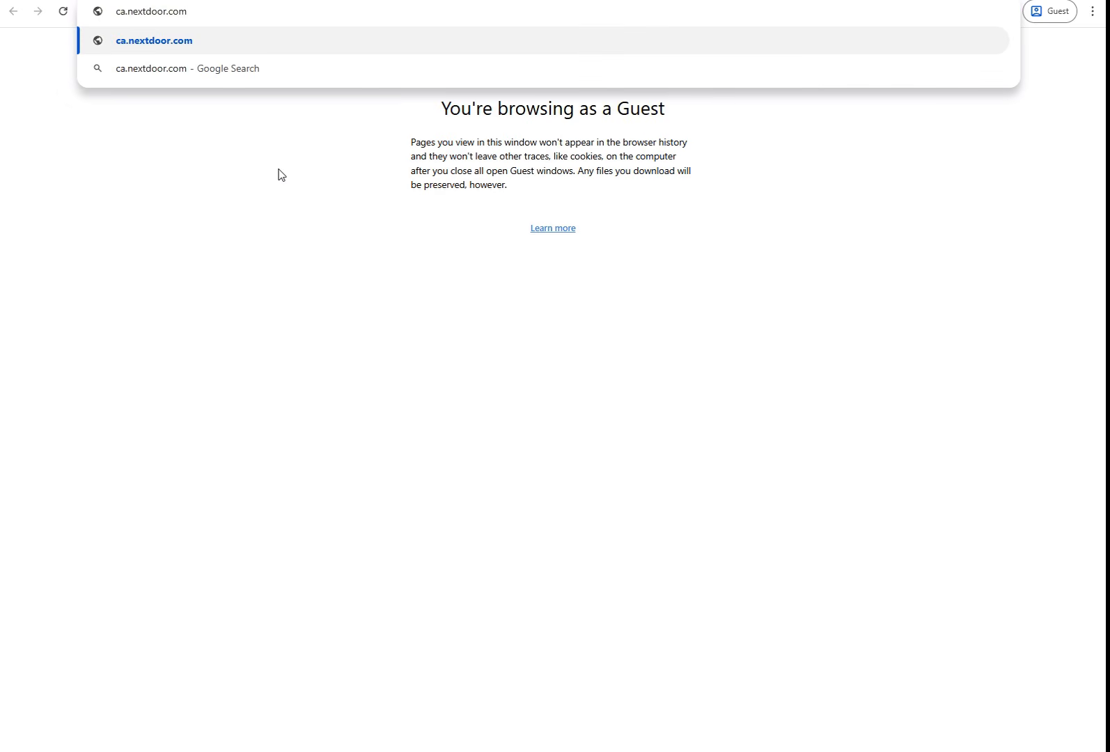
{"action": "key", "text": "Return"}
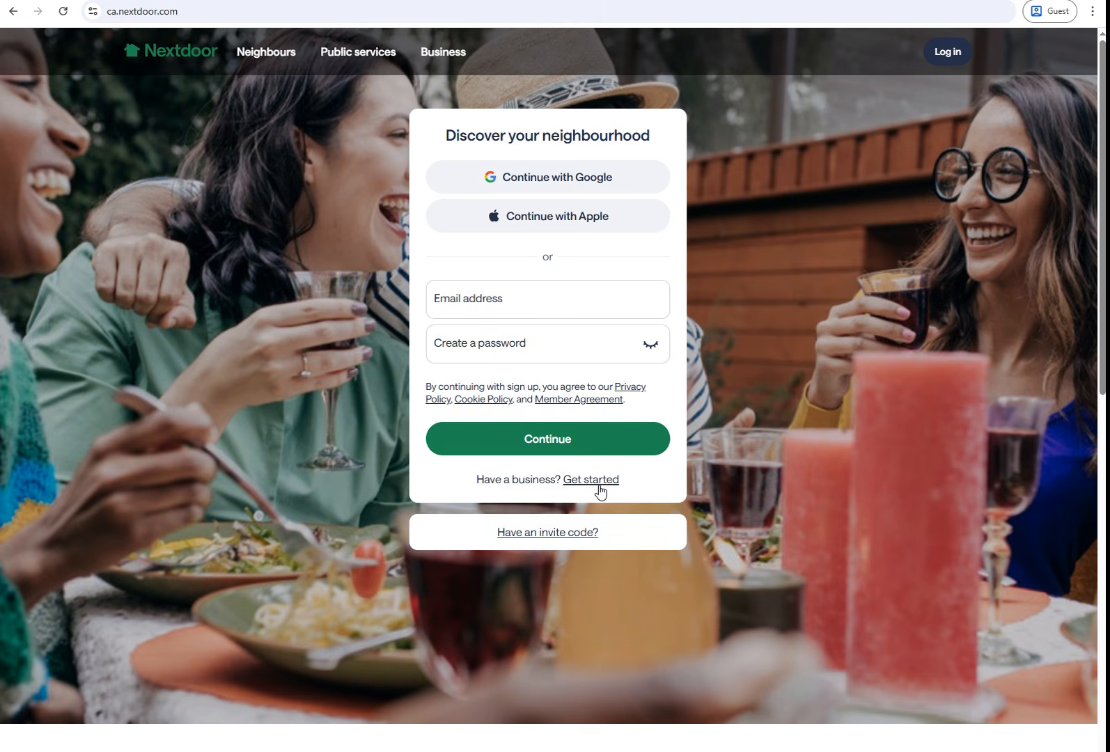
{"action": "left_click", "coordinate": [600, 481]}
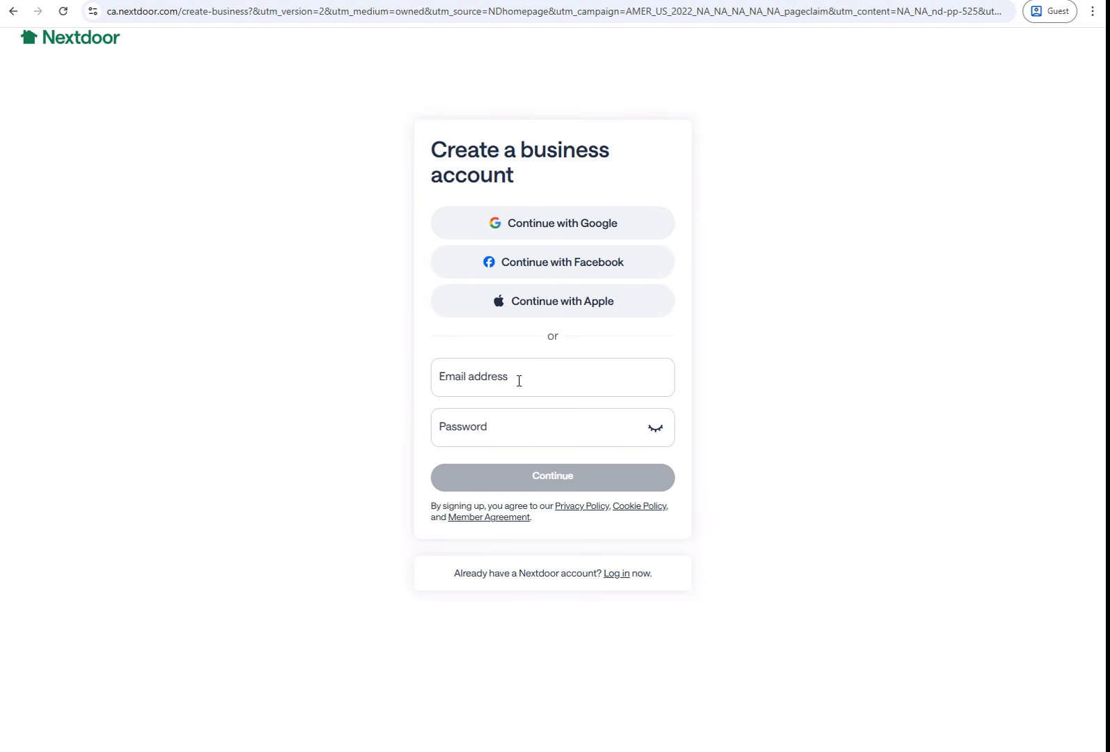
Step: Register with a new e-mail, a password, and the first and last name, then create the account
{"action": "left_click", "coordinate": [519, 380]}
{"action": "key", "text": "ctrl+v"}
{"action": "left_click", "coordinate": [505, 431]}
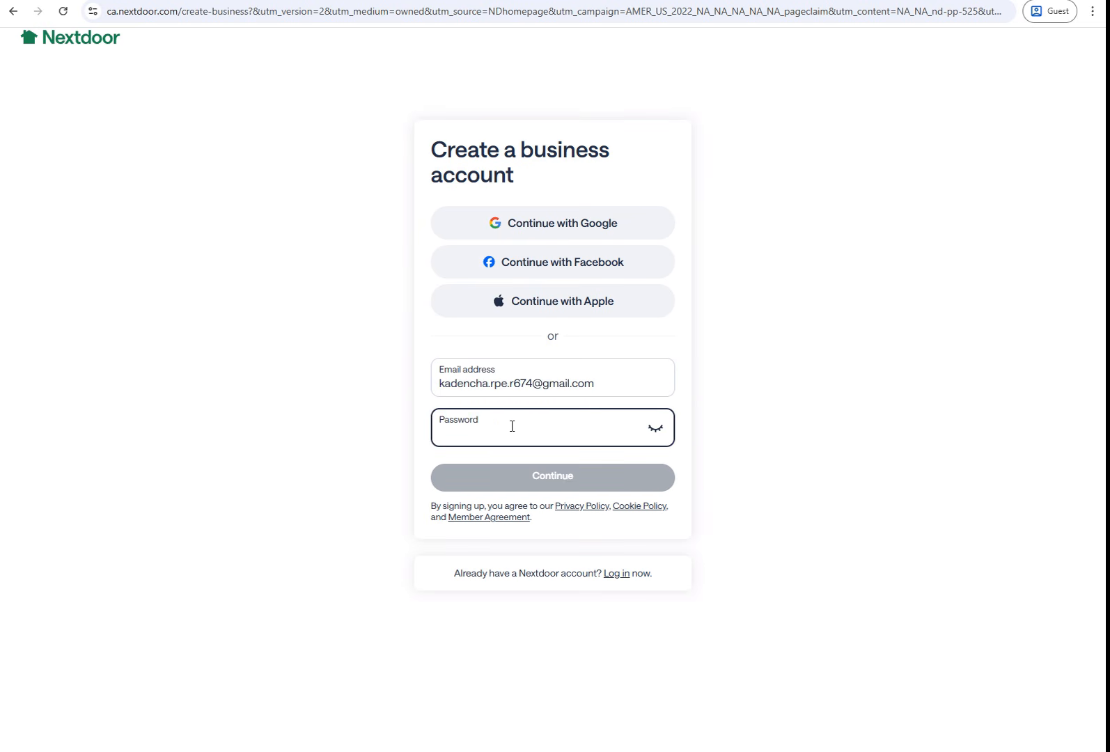
{"action": "type", "text": "•••"}
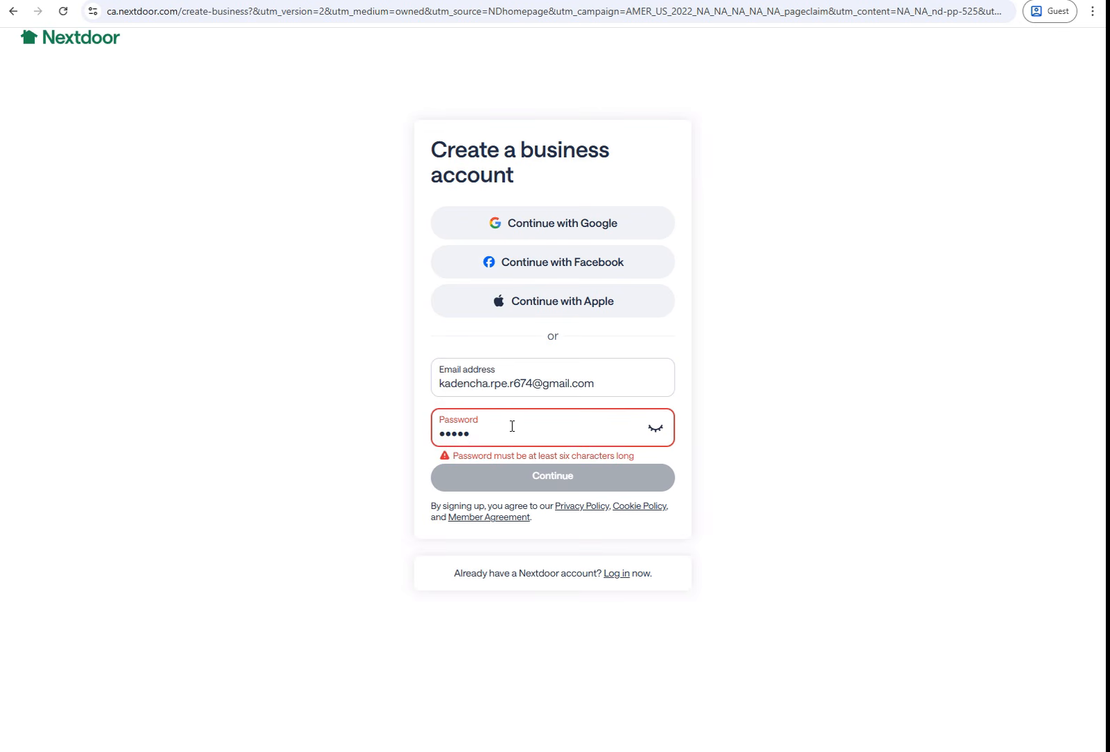
{"action": "type", "text": "••••"}
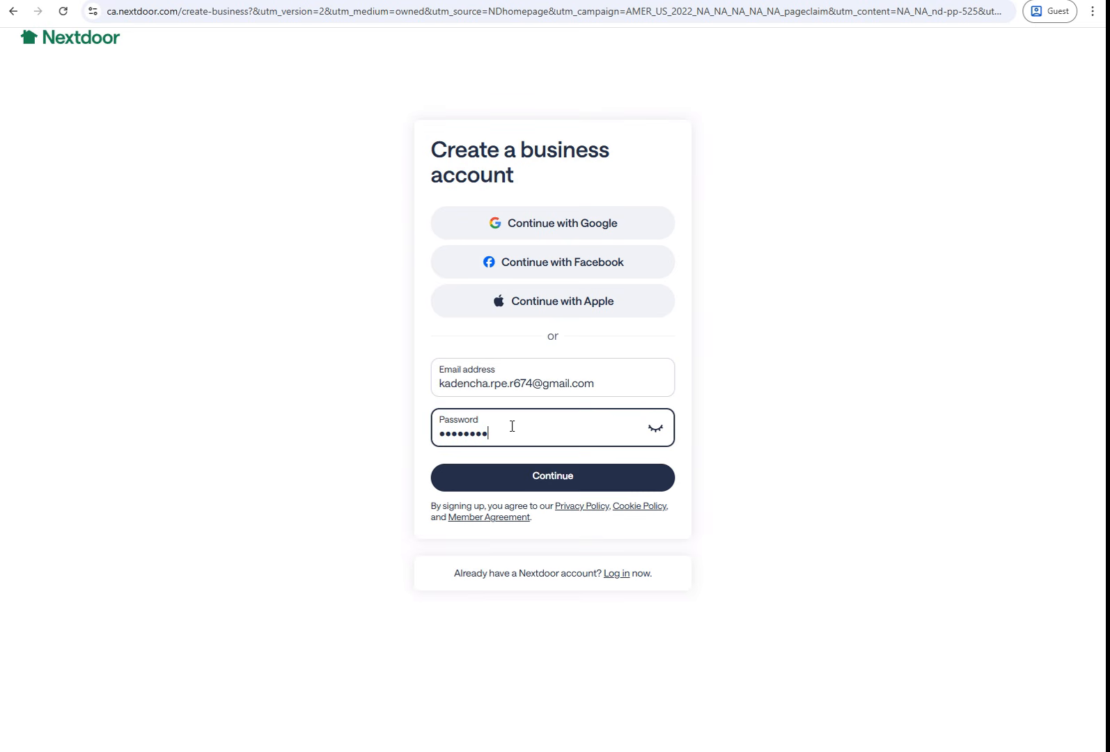
{"action": "left_click", "coordinate": [548, 480]}
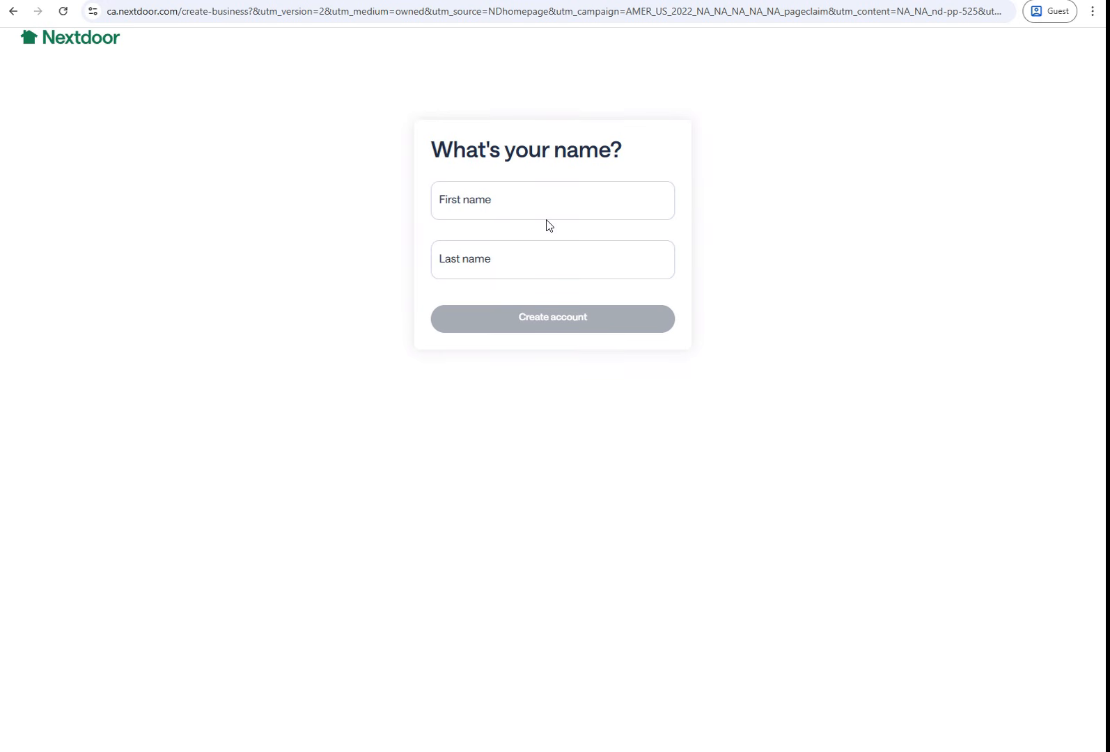
{"action": "left_click", "coordinate": [545, 213]}
{"action": "type", "text": "bruce"}
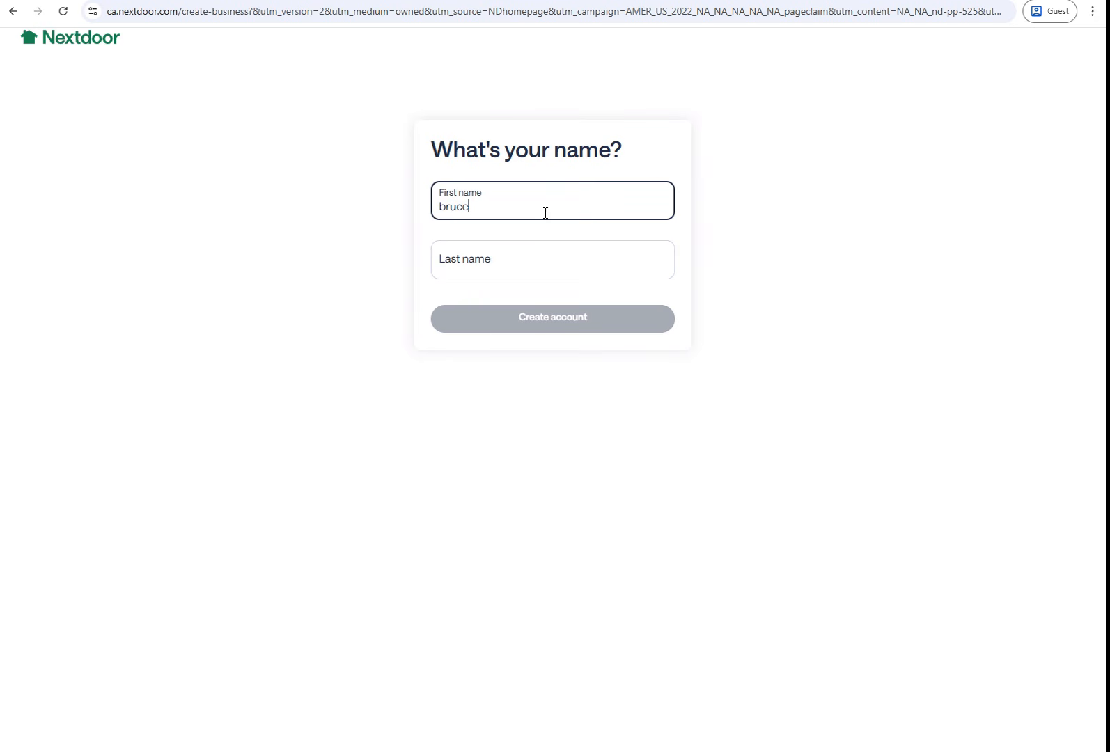
{"action": "key", "text": "Tab"}
{"action": "type", "text": "wayn"}
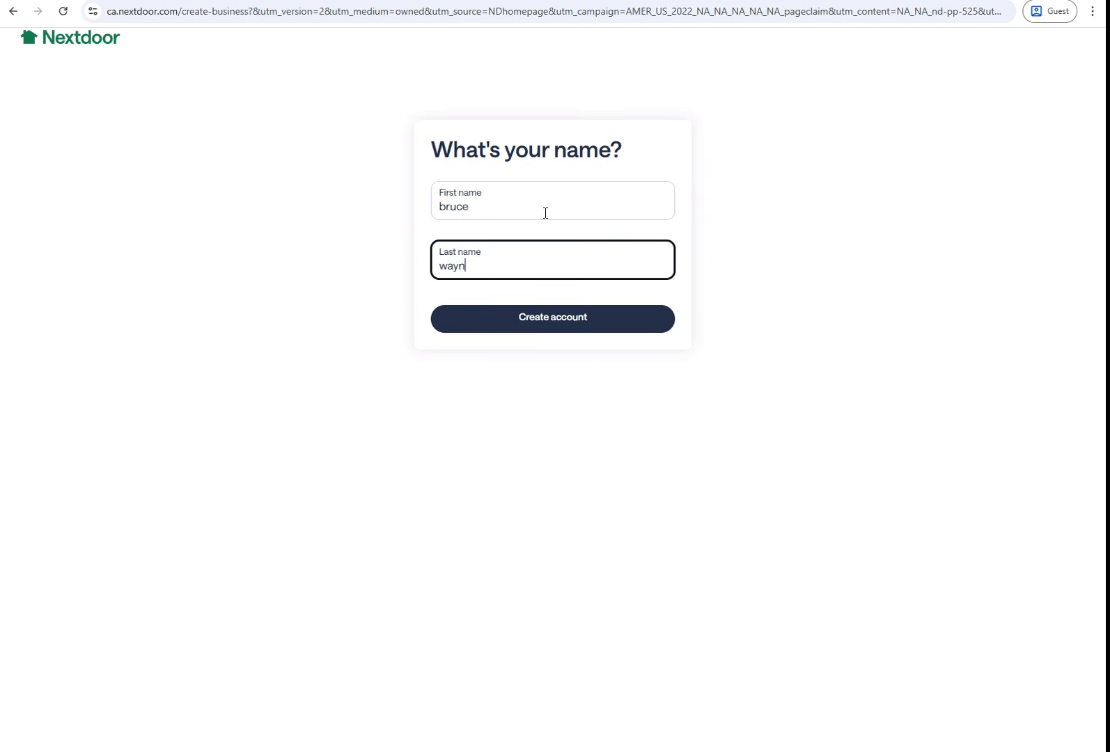
{"action": "left_click", "coordinate": [542, 331]}
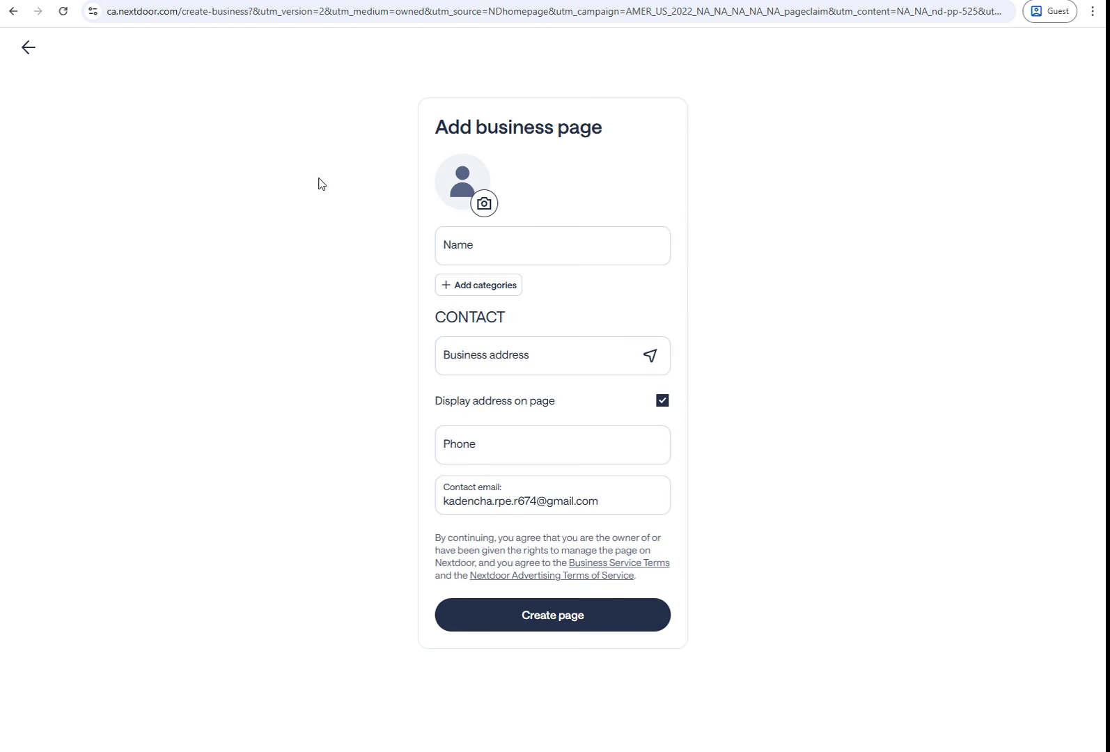
Step: Enter the business page name and upload a cropped logo as its page picture
{"action": "left_click", "coordinate": [555, 240]}
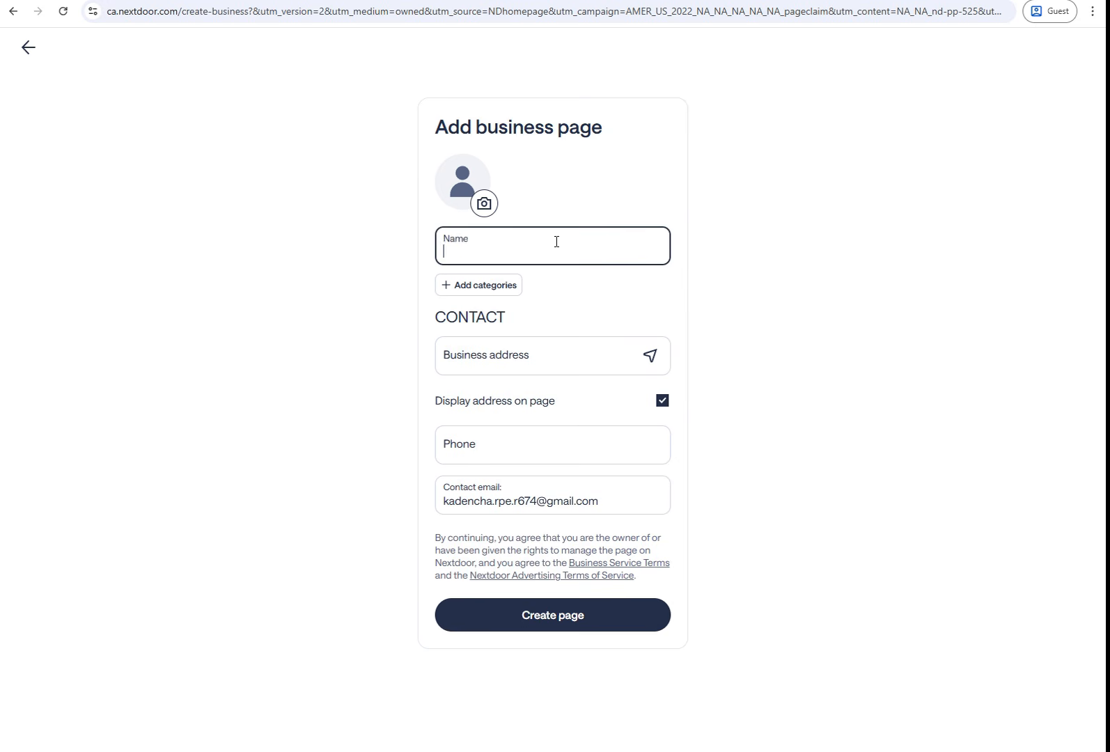
{"action": "type", "text": "Bruce Waym"}
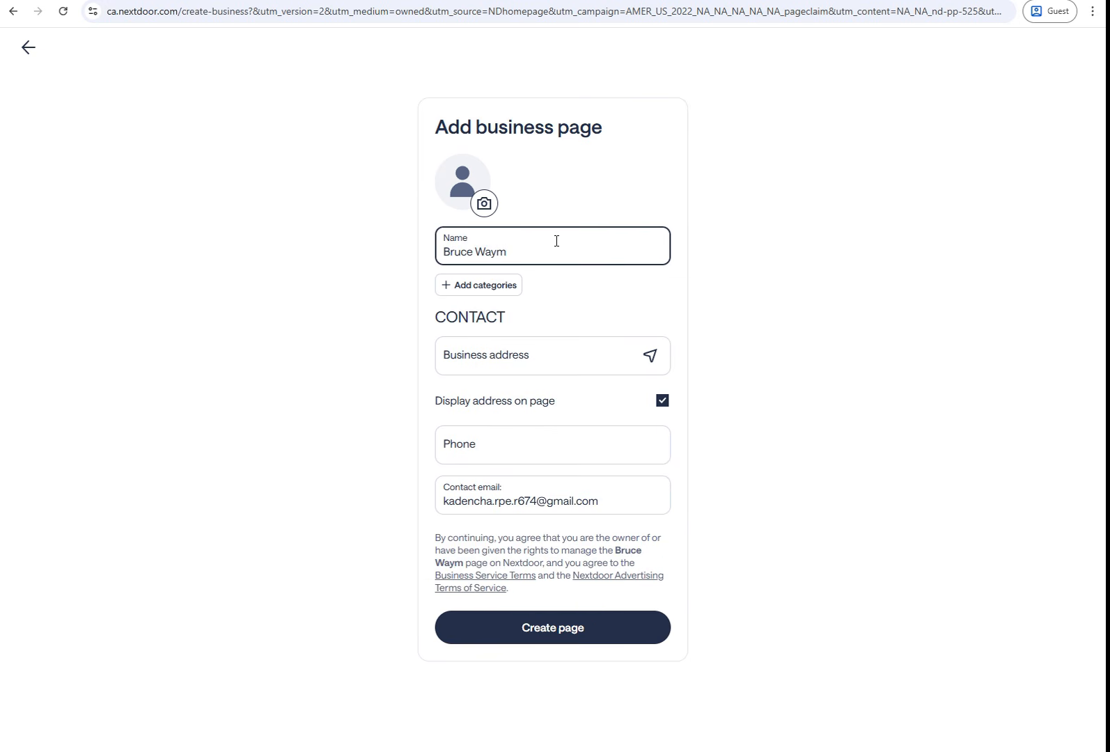
{"action": "key", "text": "BackSpace"}
{"action": "type", "text": "n"}
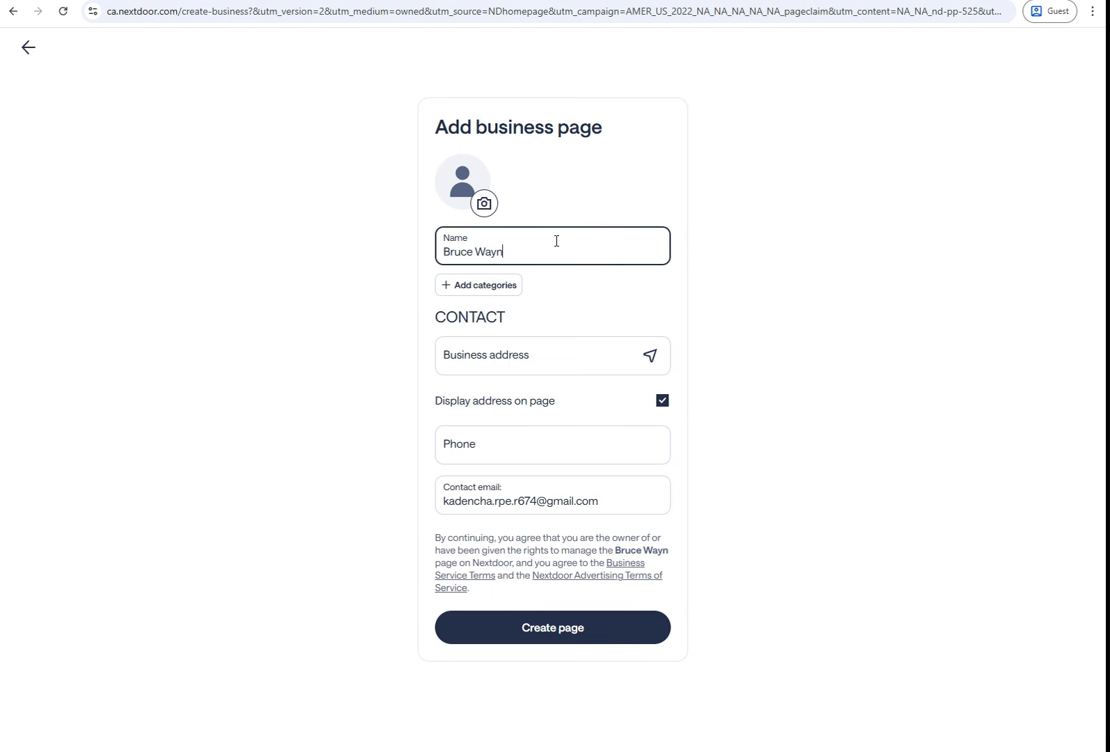
{"action": "left_click", "coordinate": [484, 205]}
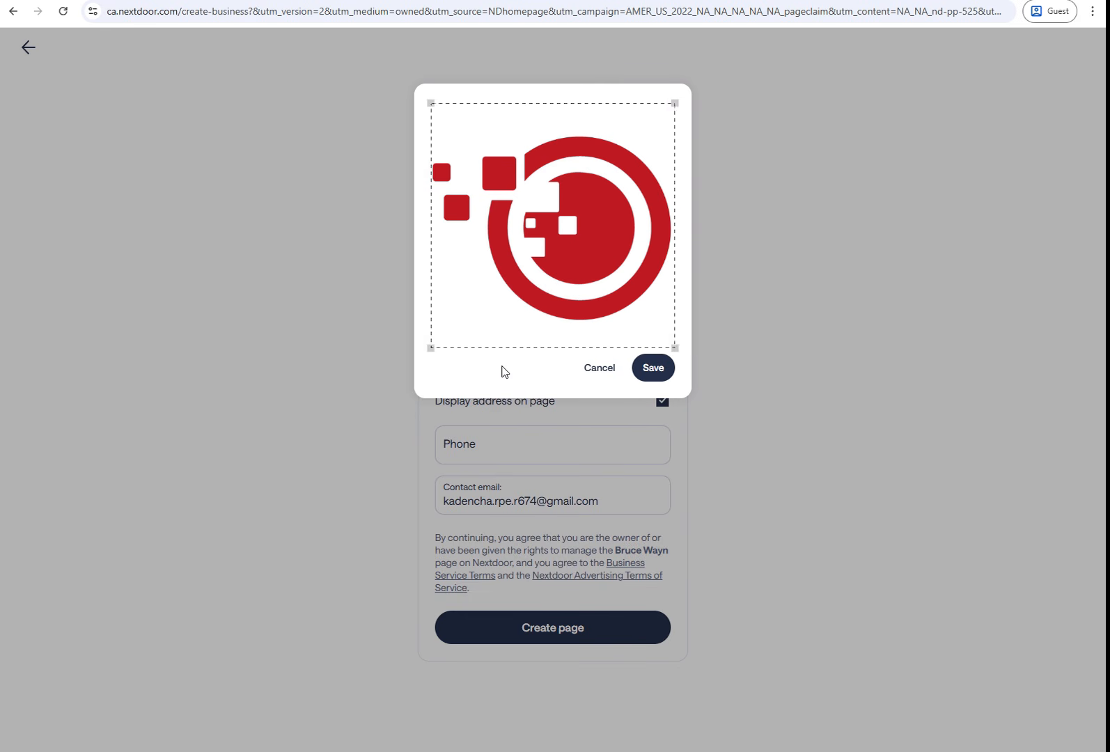
{"action": "left_click", "coordinate": [654, 368]}
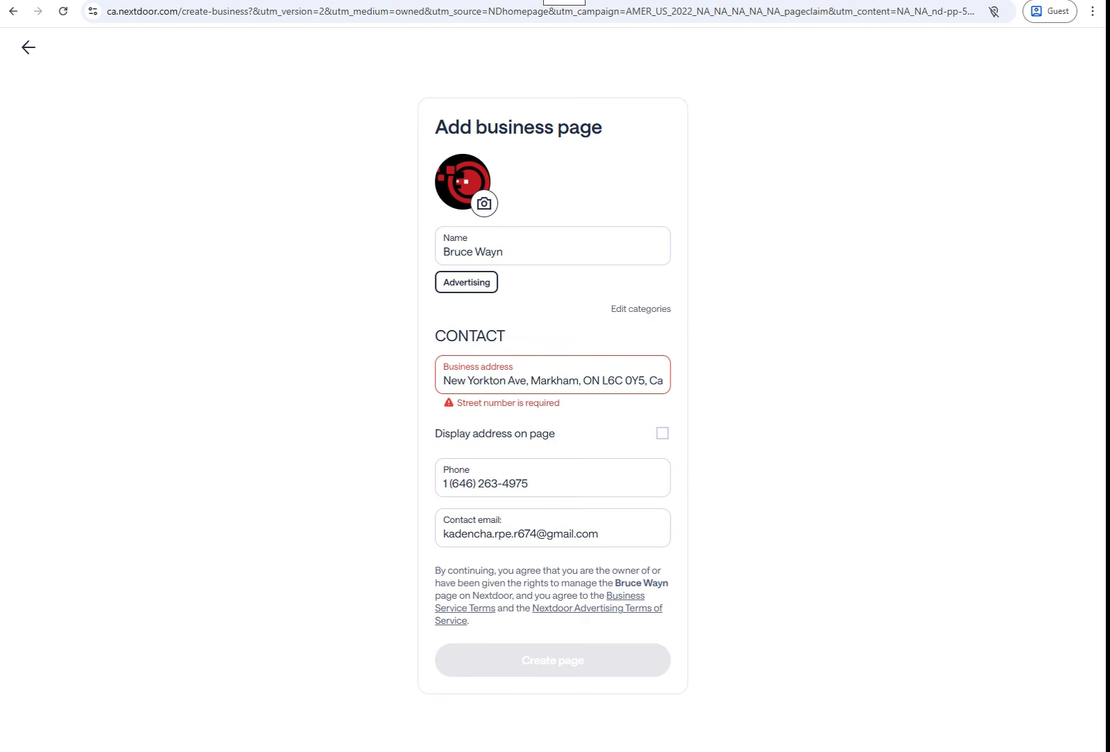
{"action": "key", "text": "ctrl+t"}
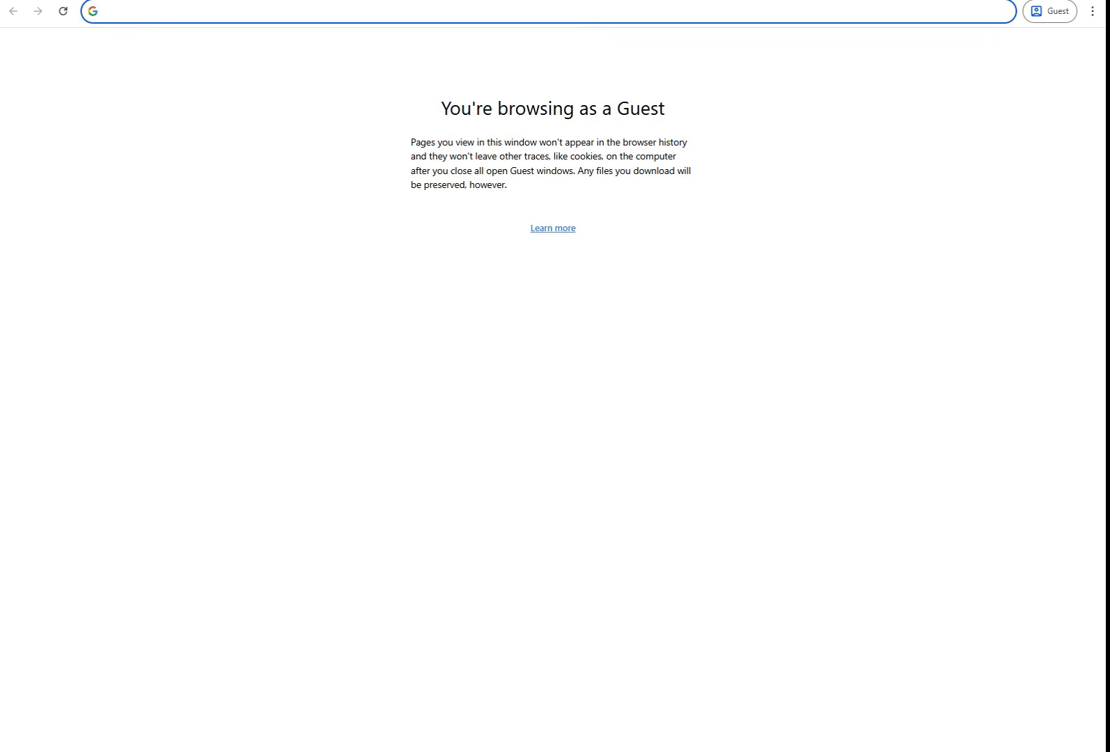
Step: Search Google for 'hotels in canada'
{"action": "type", "text": "g"}
{"action": "key", "text": "Return"}
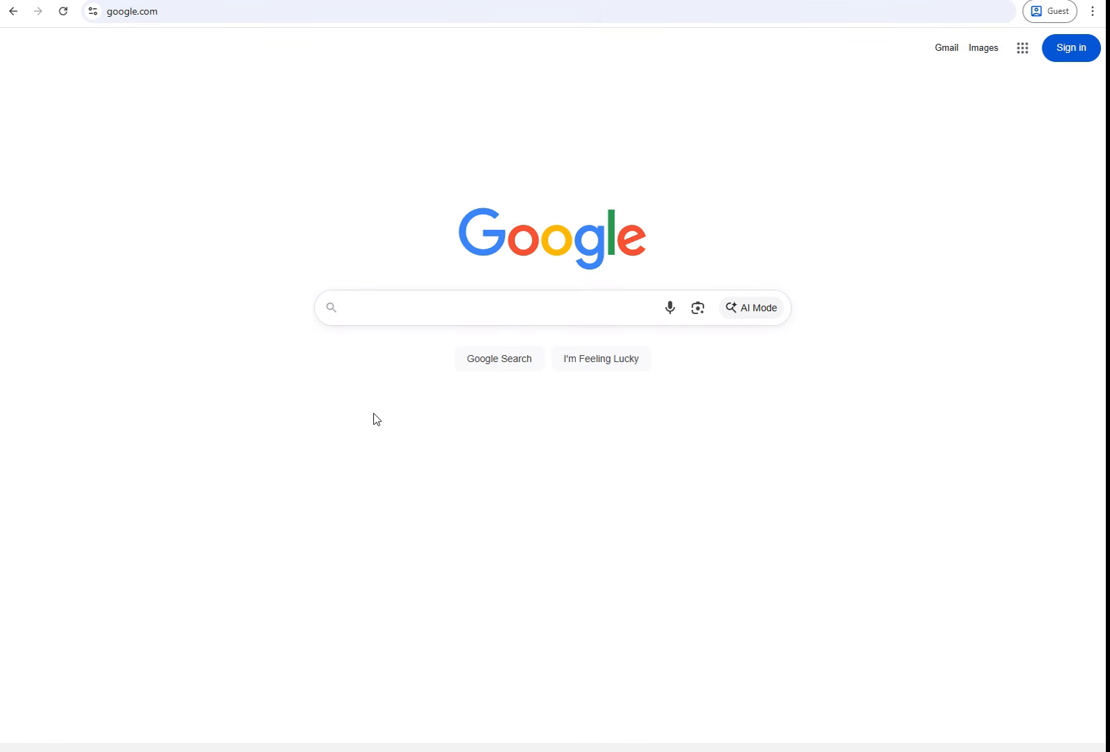
{"action": "left_click", "coordinate": [451, 319]}
{"action": "type", "text": "hotels in canada"}
{"action": "key", "text": "Return"}
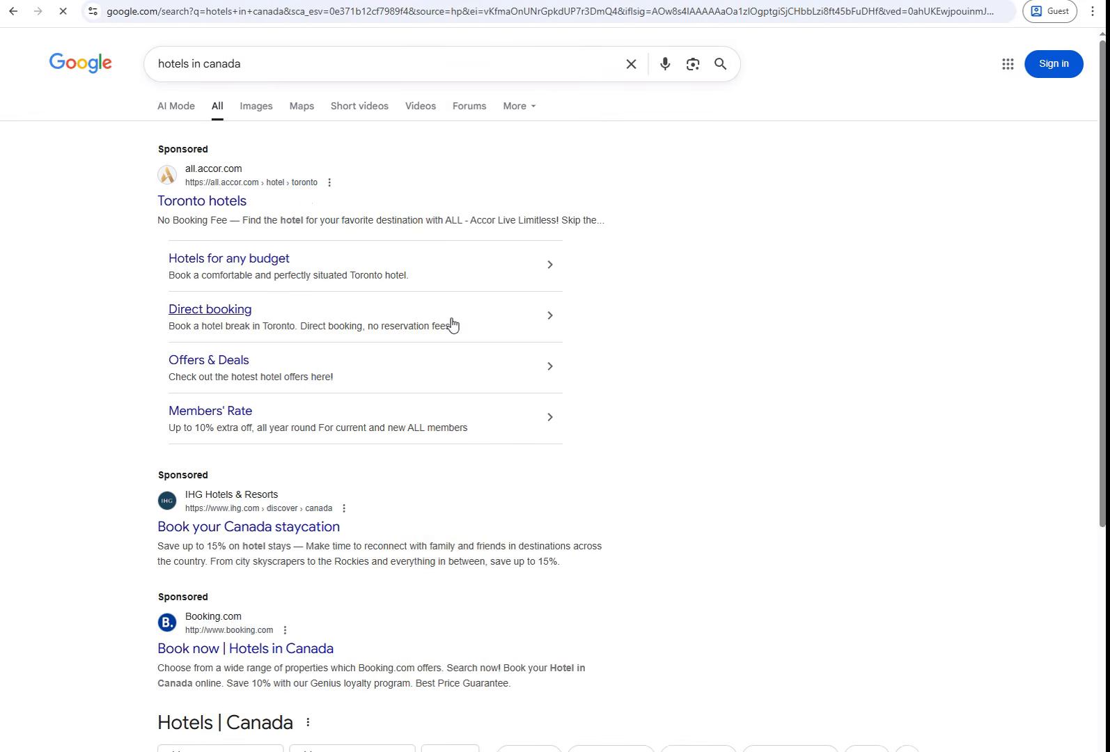
Step: Open The Tower Hotel's Maps listing for its Niagara Falls address, then select the Nextdoor address field
{"action": "left_click", "coordinate": [305, 115]}
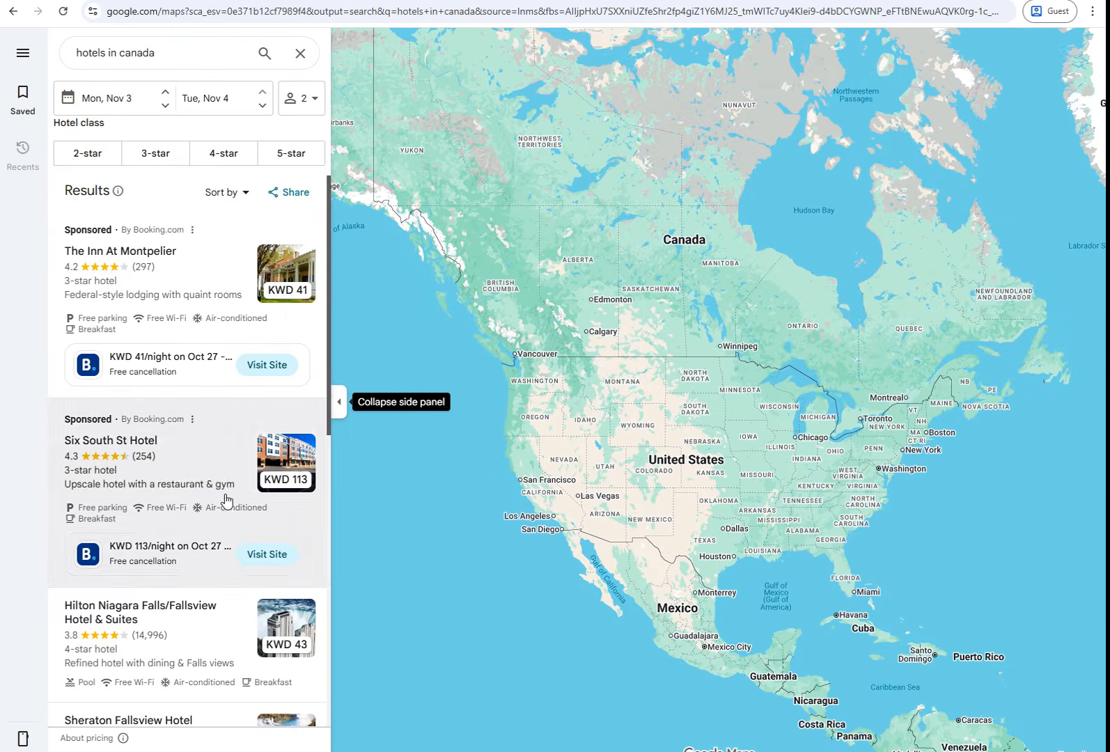
{"action": "scroll", "coordinate": [247, 567], "scroll_direction": "down", "scroll_amount": 4}
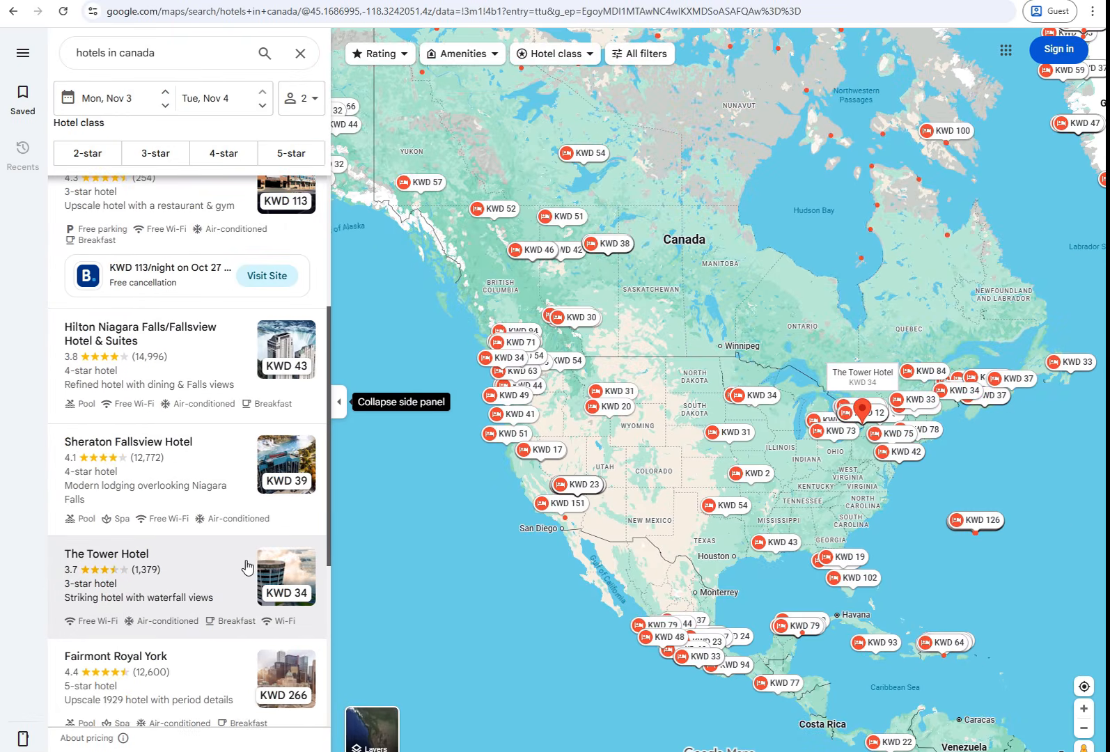
{"action": "left_click", "coordinate": [247, 568]}
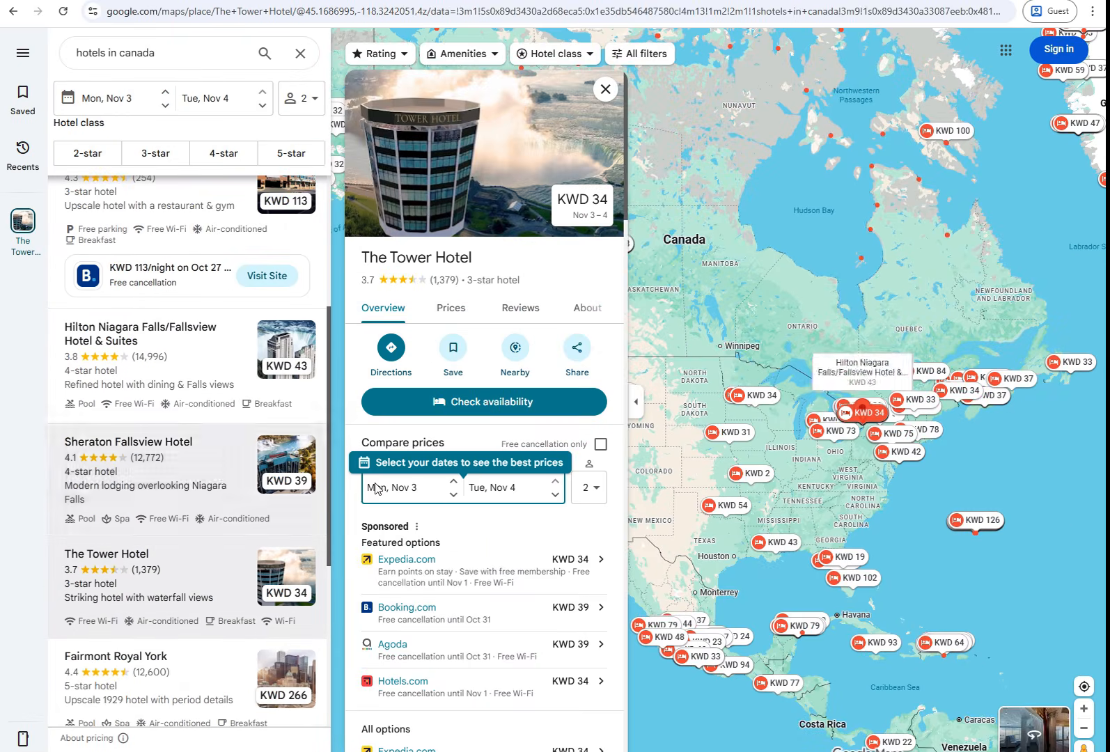
{"action": "scroll", "coordinate": [576, 373], "scroll_direction": "down", "scroll_amount": 4}
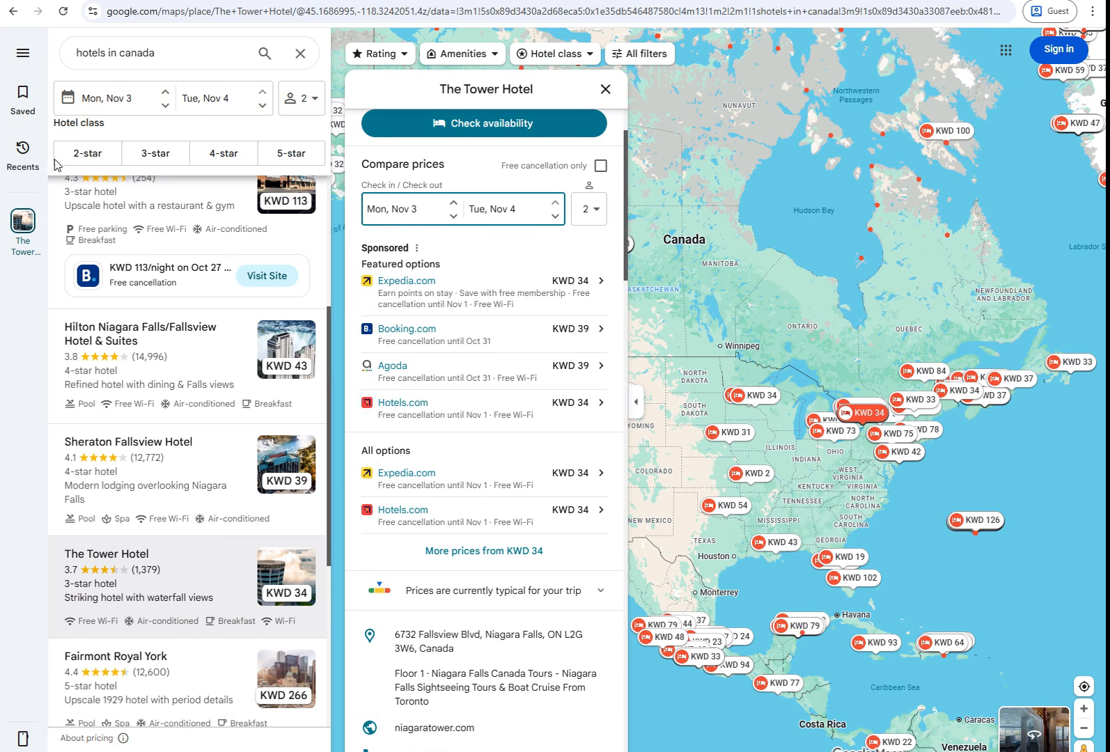
{"action": "triple_click", "coordinate": [513, 381]}
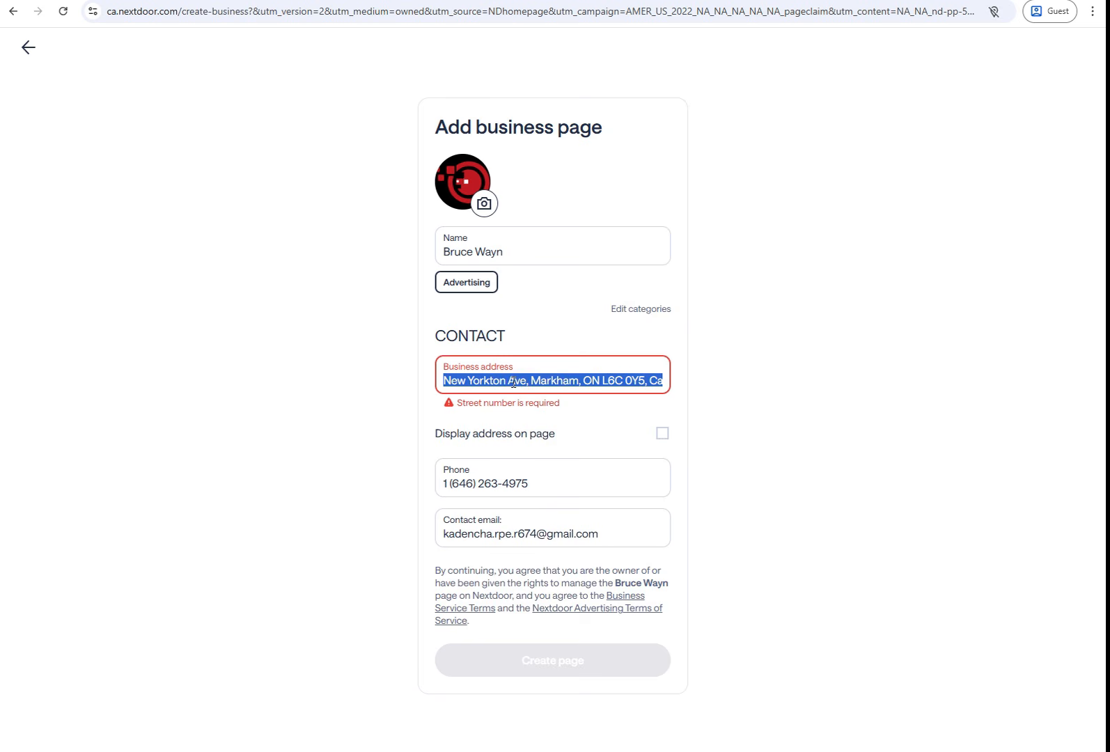
{"action": "key", "text": "BackSpace"}
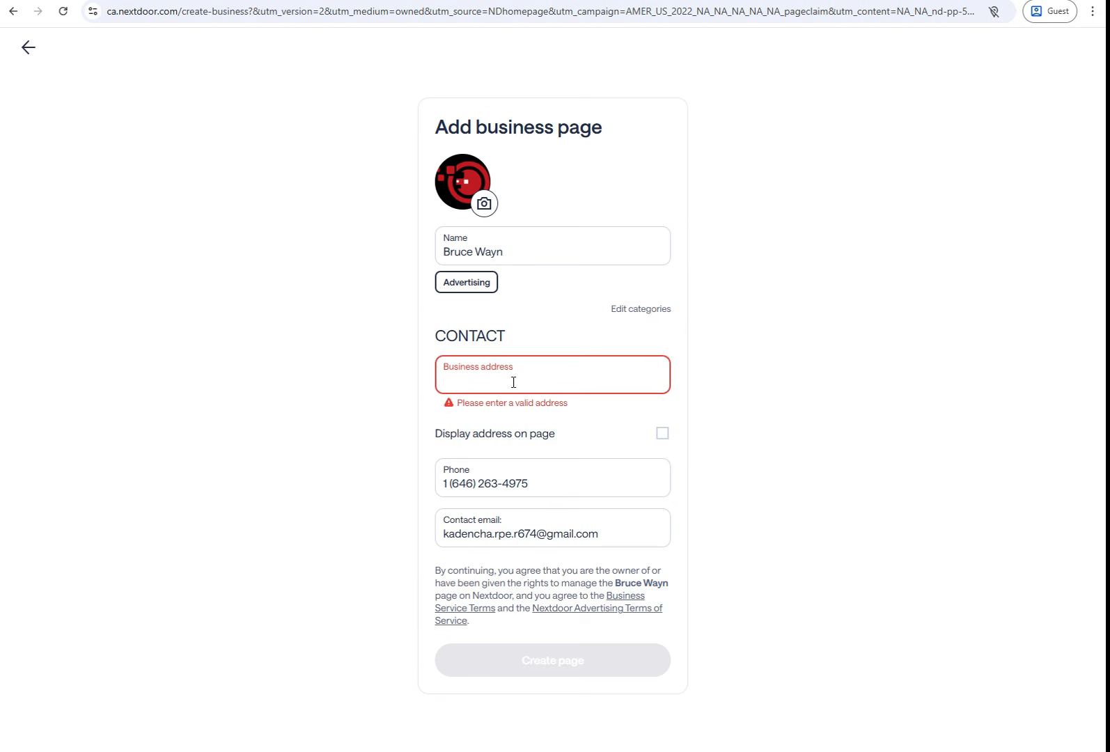
{"action": "key", "text": "ctrl+v"}
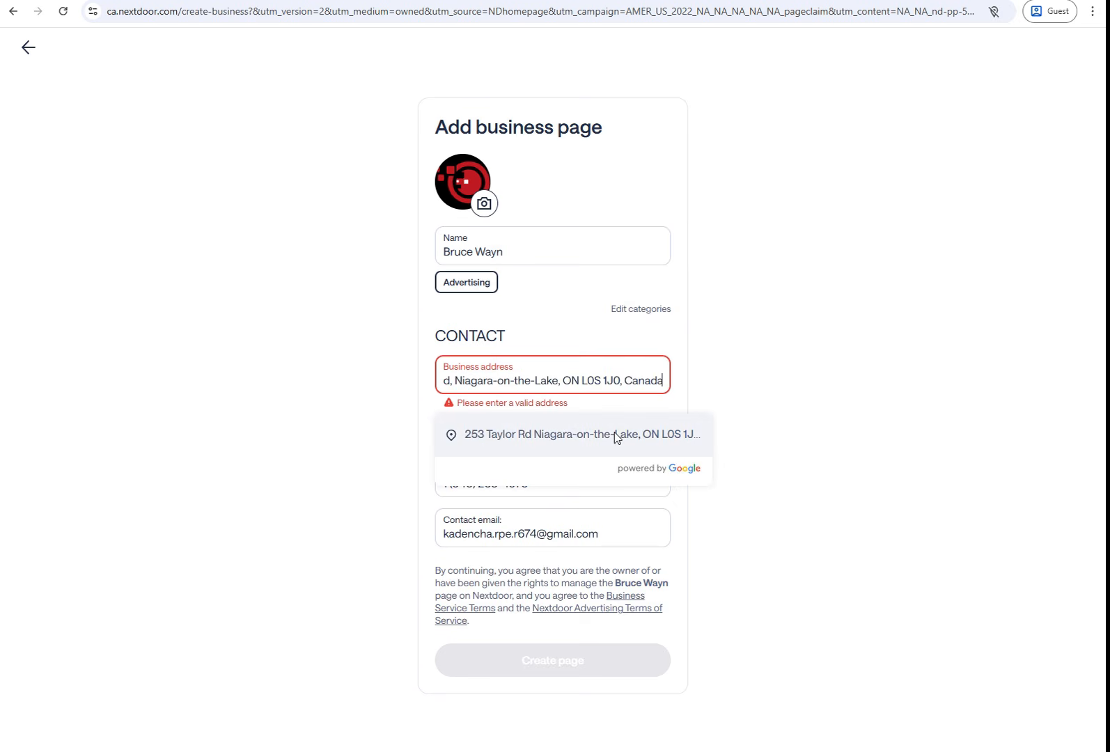
{"action": "left_click", "coordinate": [507, 438]}
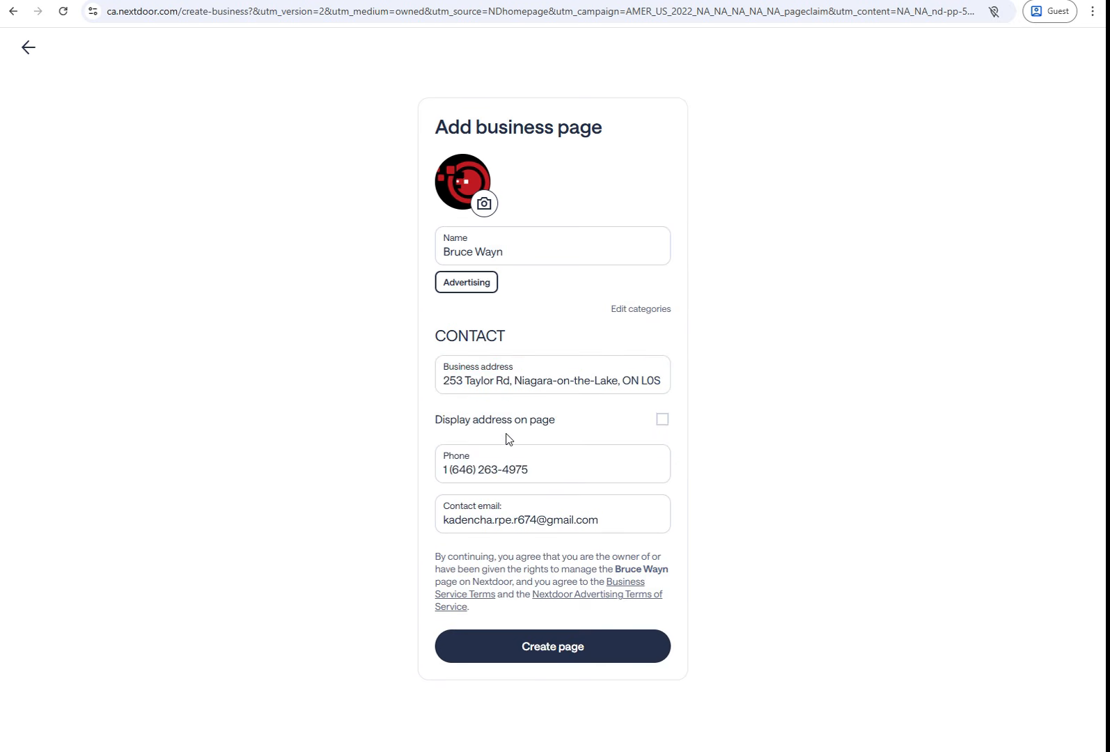
{"action": "left_click", "coordinate": [541, 653]}
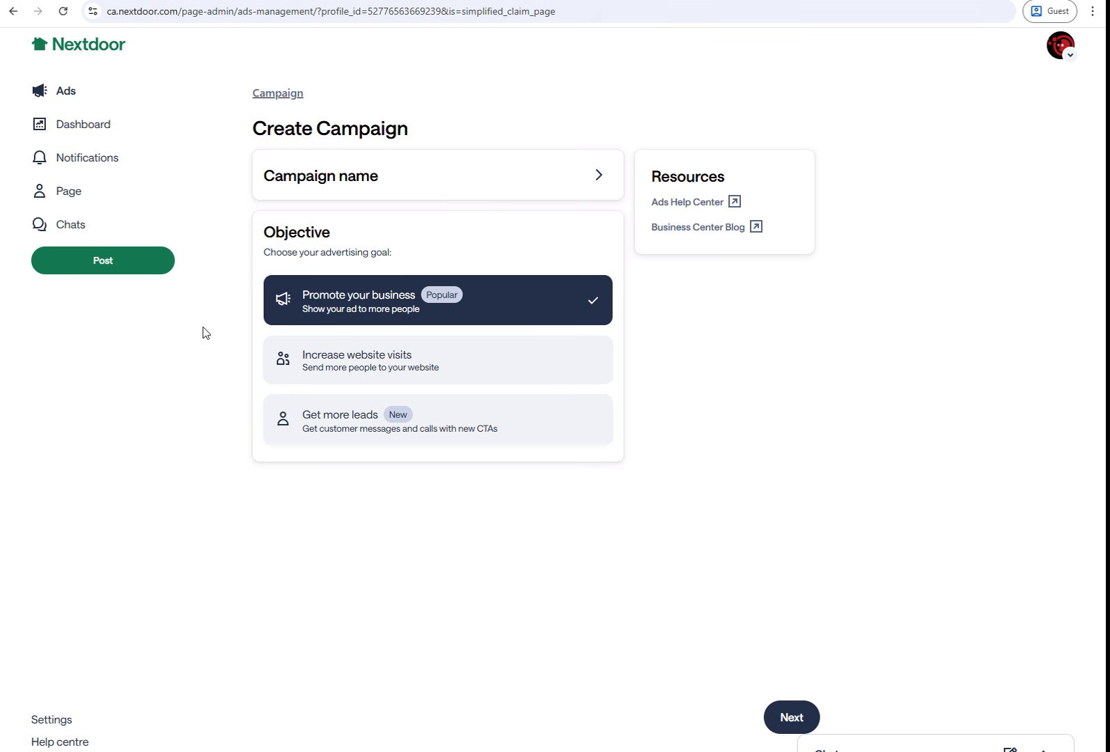
Step: Open the business page profile for editing and paste the SEO tools bio
{"action": "left_click", "coordinate": [1068, 59]}
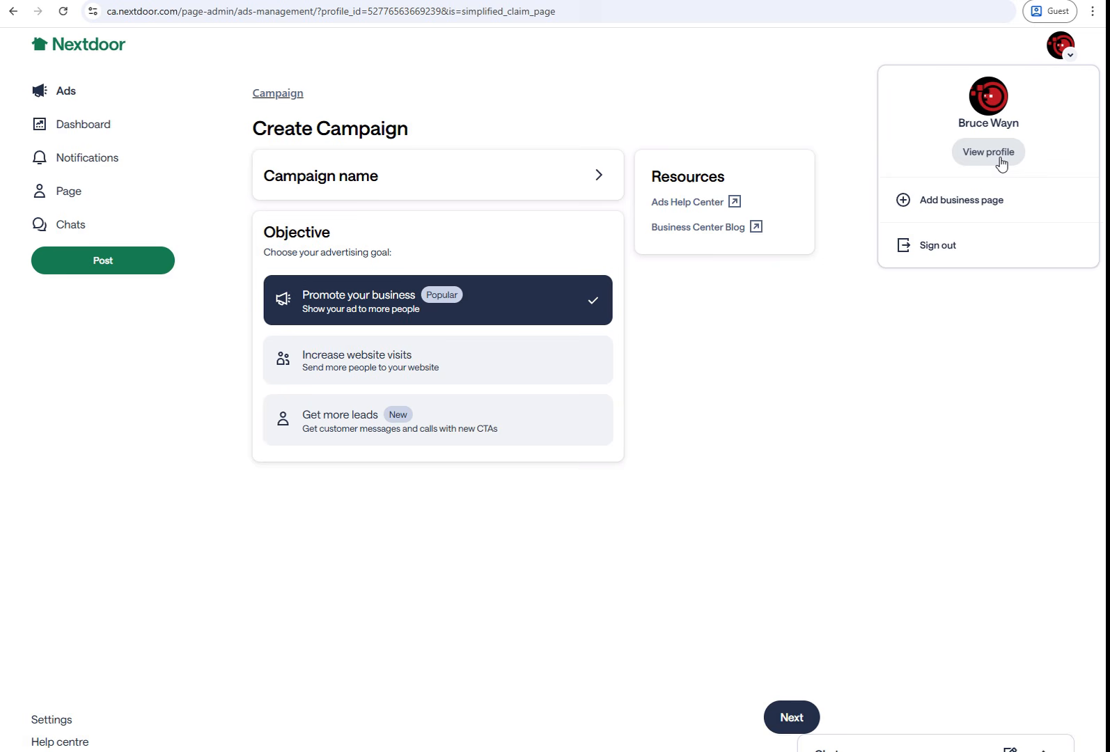
{"action": "left_click", "coordinate": [1001, 161]}
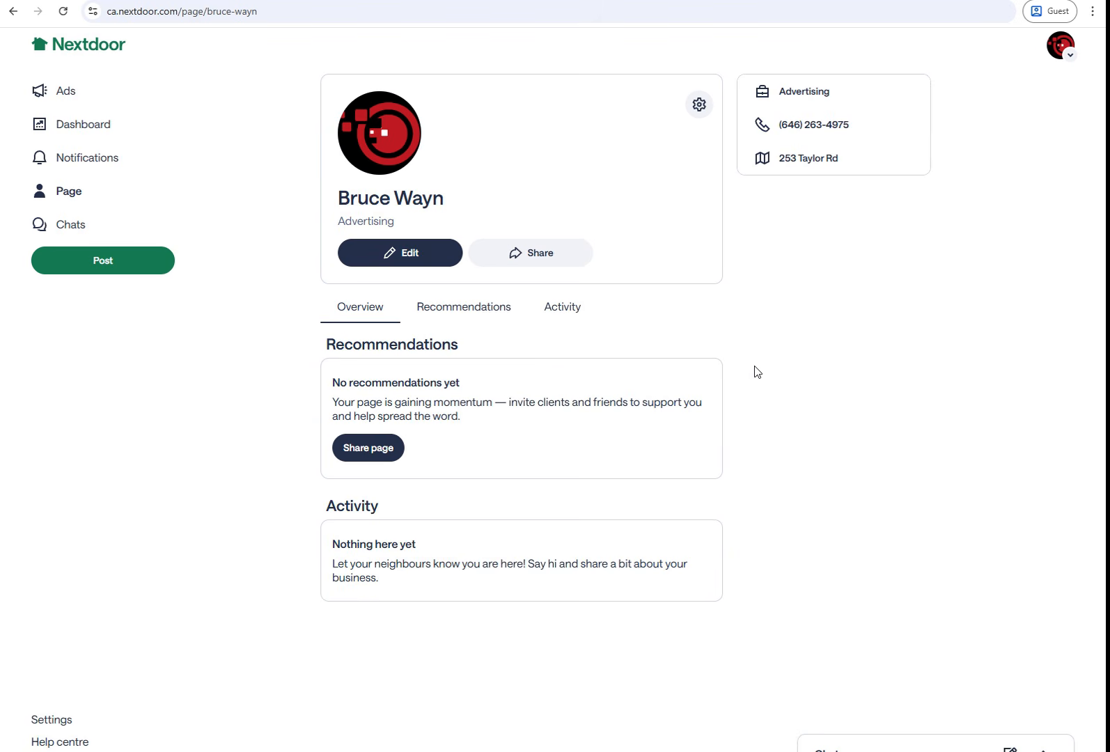
{"action": "left_click", "coordinate": [410, 257]}
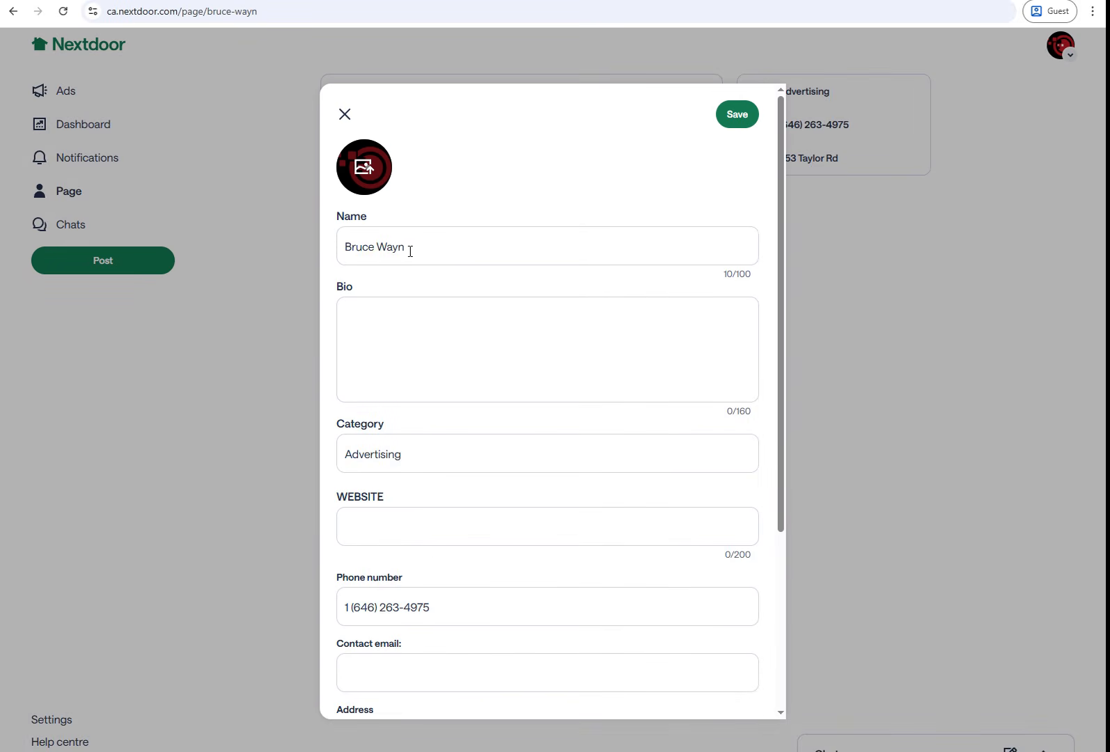
{"action": "left_click", "coordinate": [637, 370]}
{"action": "right_click", "coordinate": [624, 336]}
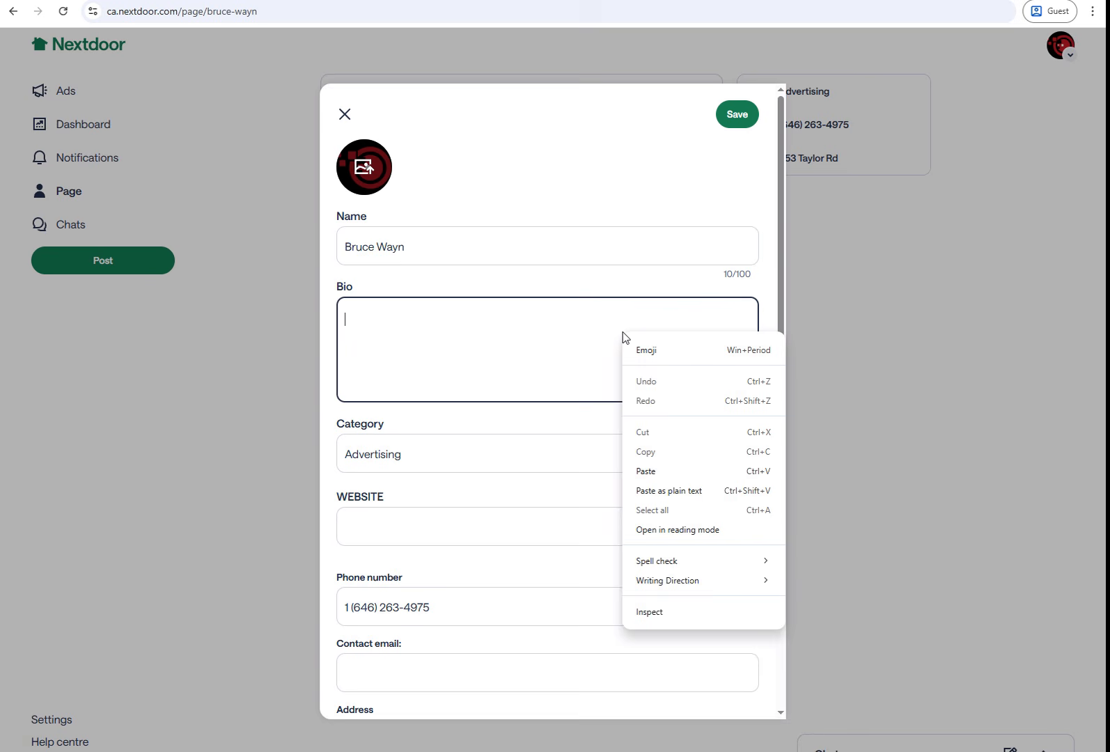
{"action": "left_click", "coordinate": [644, 471]}
{"action": "left_click", "coordinate": [416, 521]}
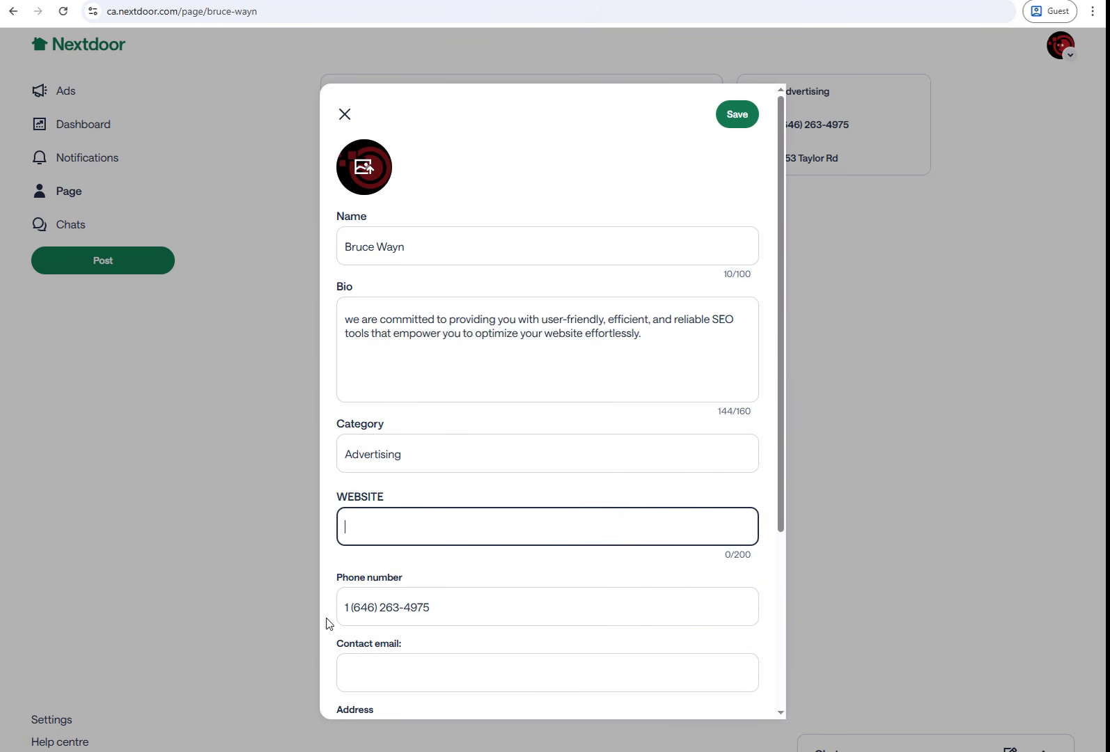
{"action": "type", "text": "https://seontips.com/"}
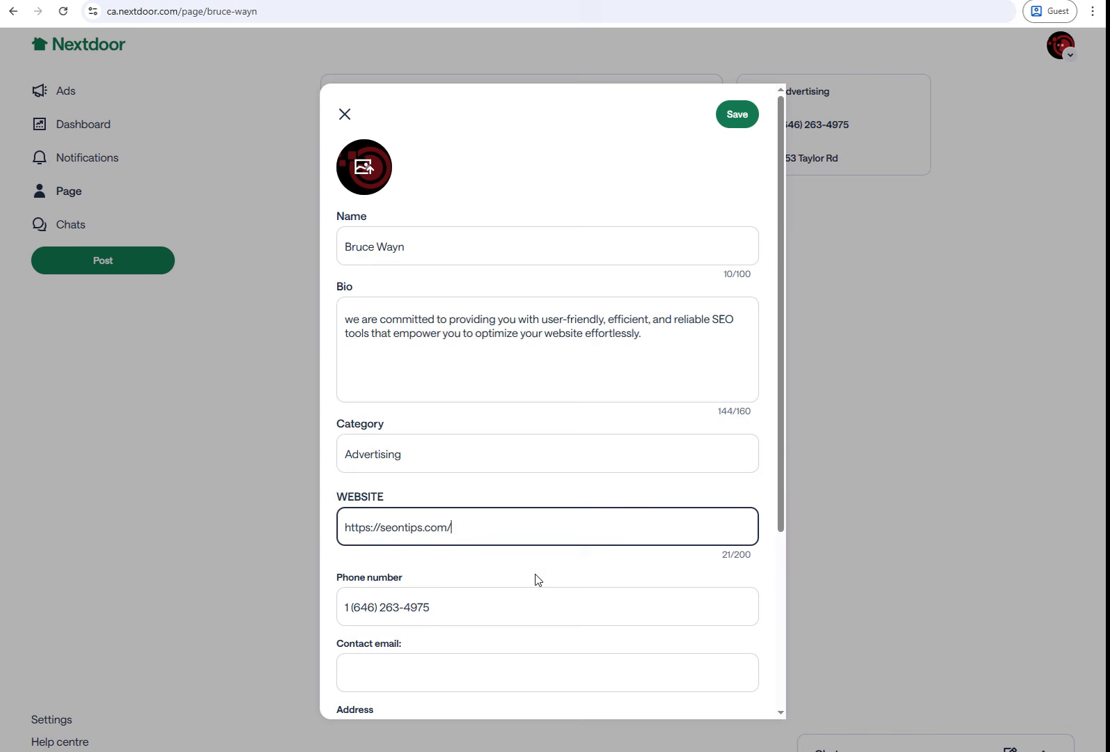
{"action": "key", "text": "BackSpace"}
{"action": "scroll", "coordinate": [497, 551], "scroll_direction": "down", "scroll_amount": 4}
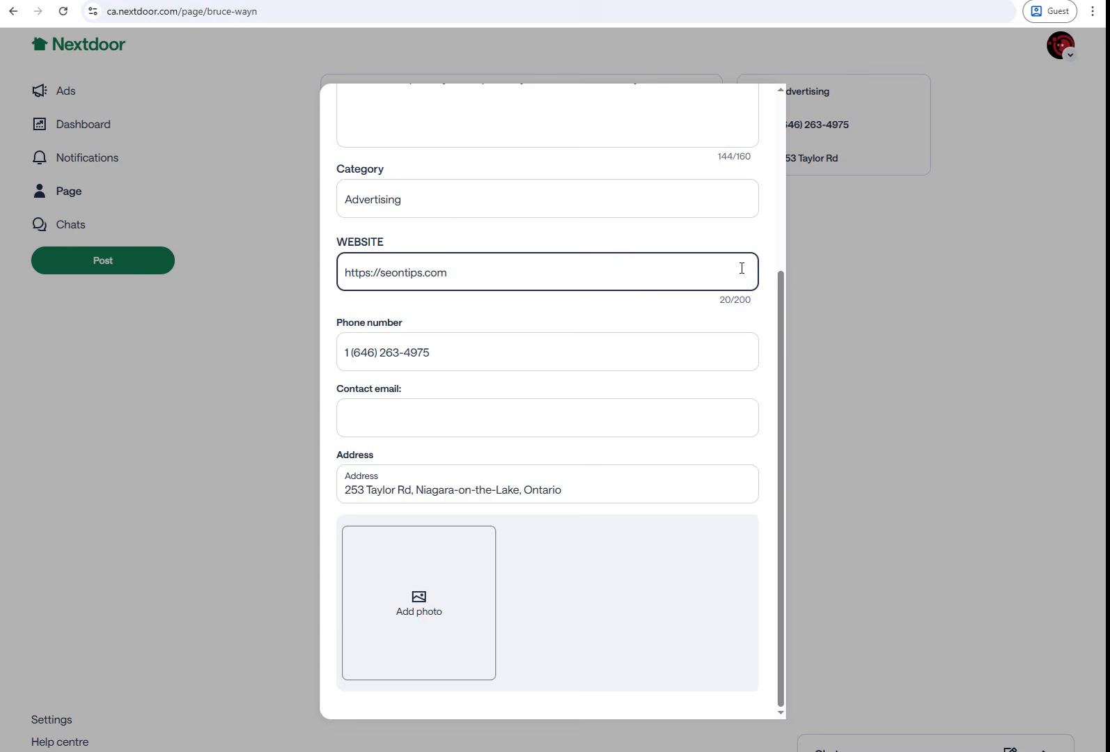
{"action": "scroll", "coordinate": [591, 465], "scroll_direction": "up", "scroll_amount": 4}
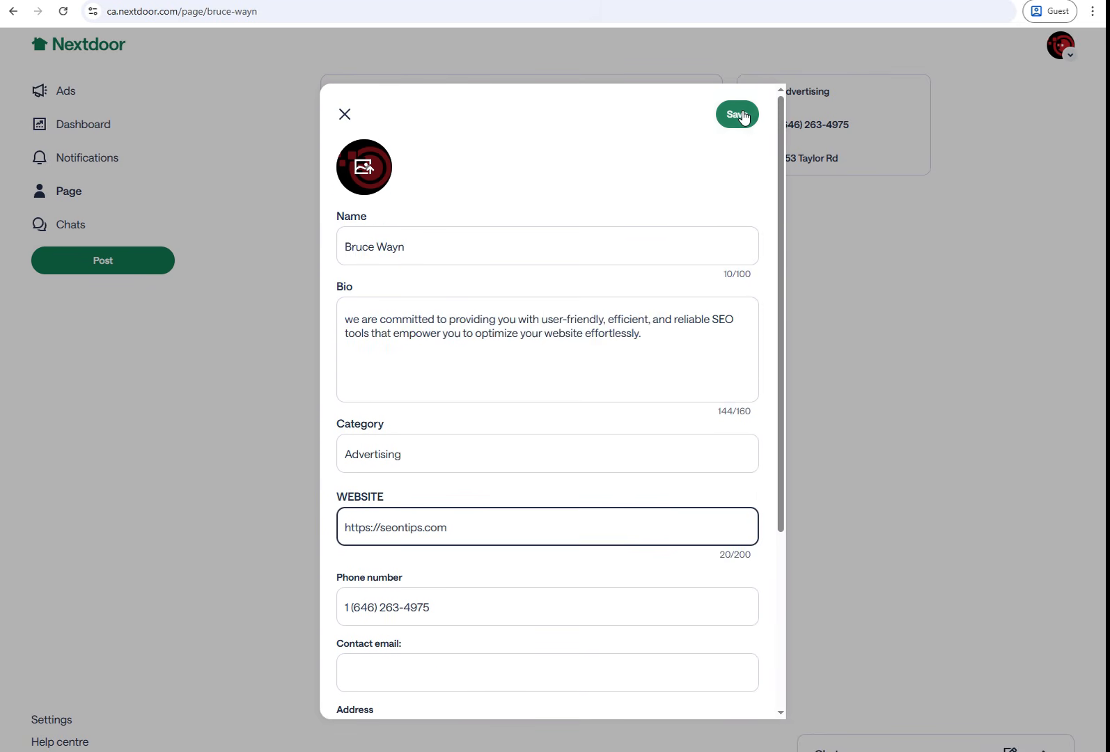
{"action": "left_click", "coordinate": [740, 113]}
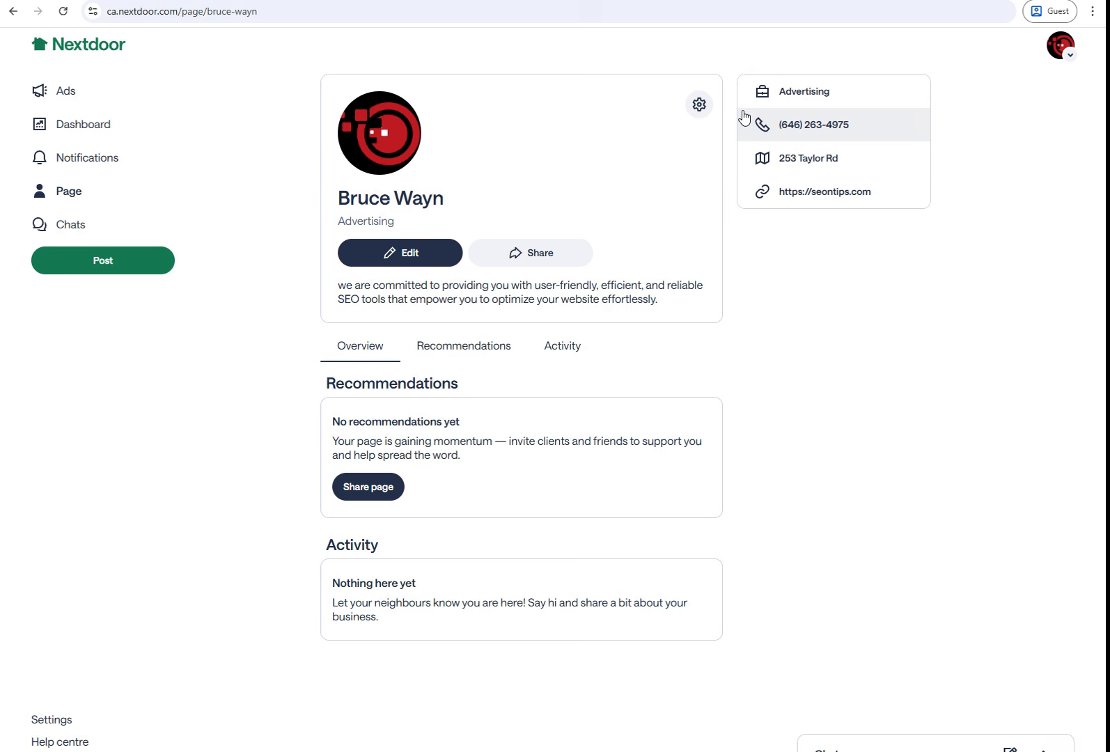
Step: Copy the page's share link and load it in an incognito window
{"action": "left_click", "coordinate": [528, 257]}
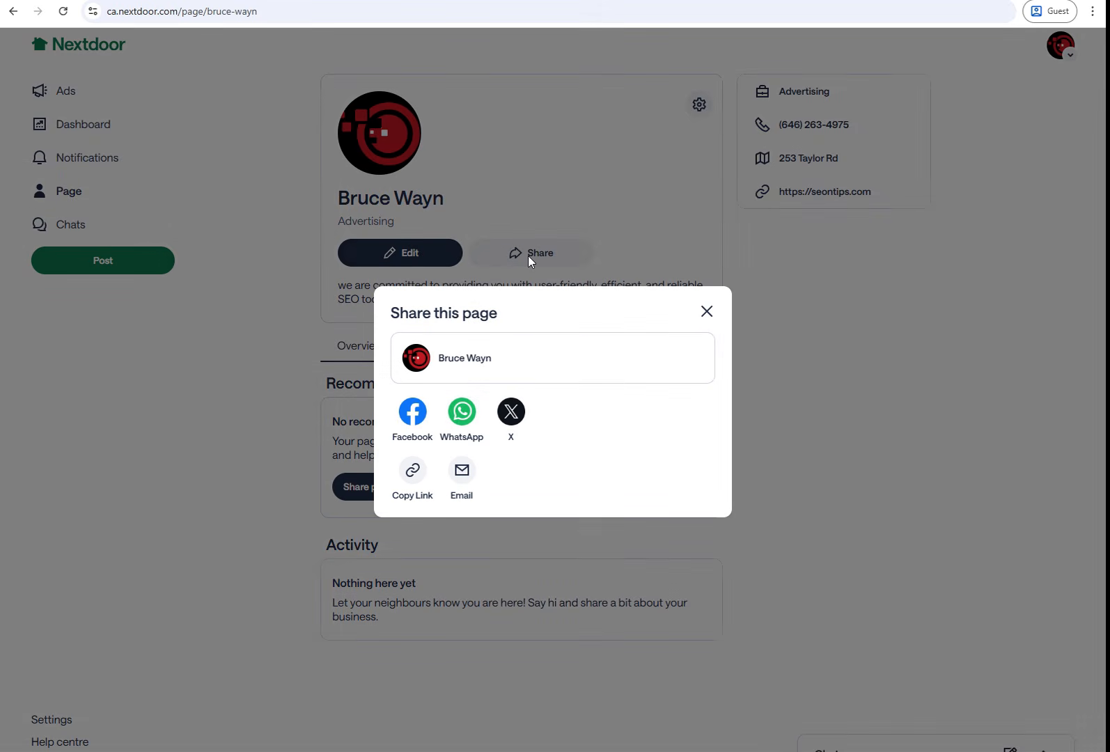
{"action": "left_click", "coordinate": [404, 475]}
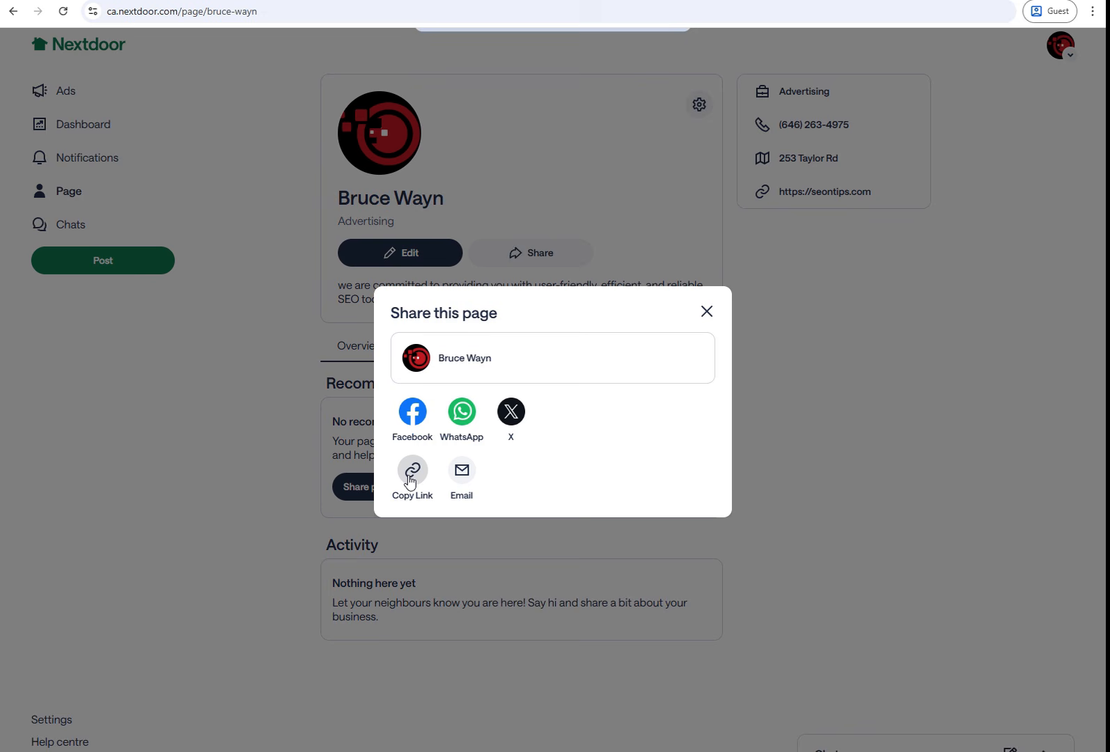
{"action": "key", "text": "ctrl+shift+n"}
{"action": "key", "text": "ctrl+v"}
{"action": "key", "text": "Return"}
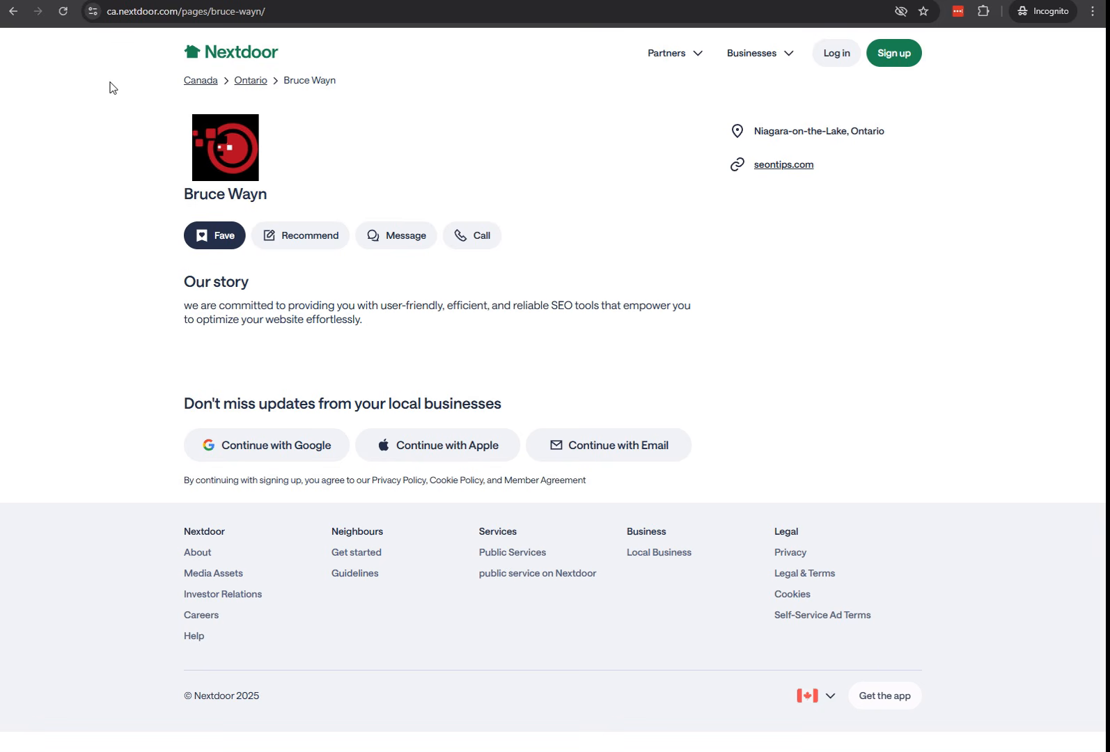
Step: Inspect the seontips.com link's rel attribute, then dismiss the login prompt and return to Ahrefs
{"action": "left_click_drag", "start_coordinate": [290, 11], "coordinate": [88, 15]}
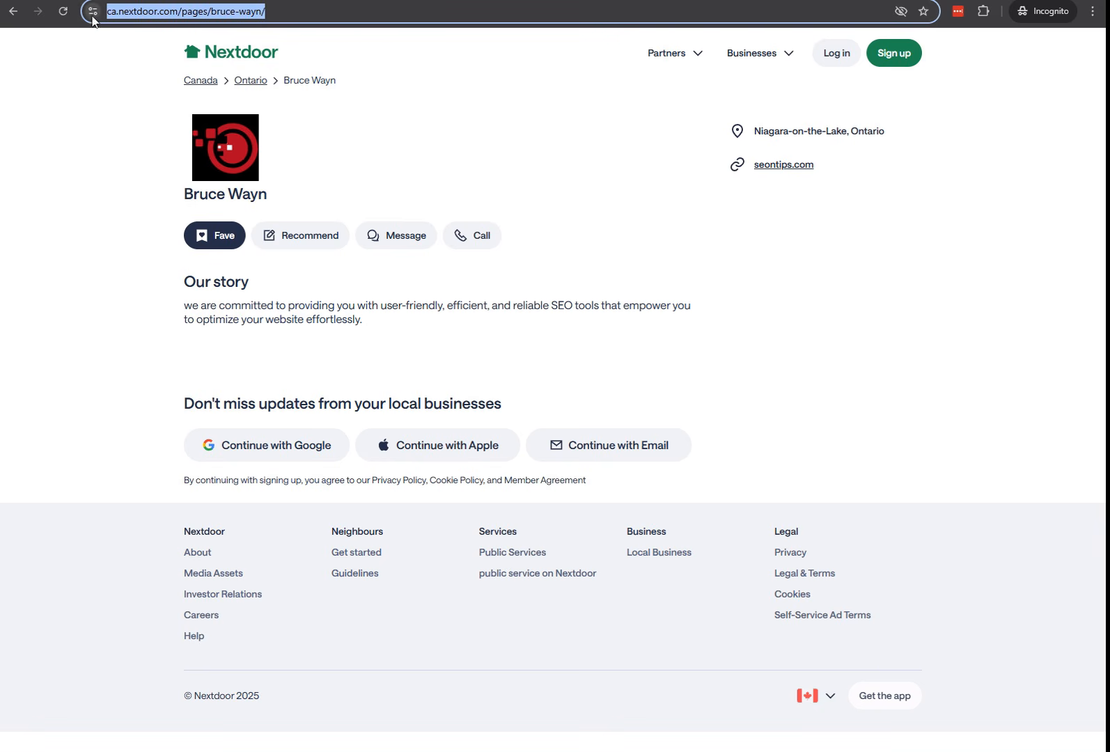
{"action": "right_click", "coordinate": [770, 170]}
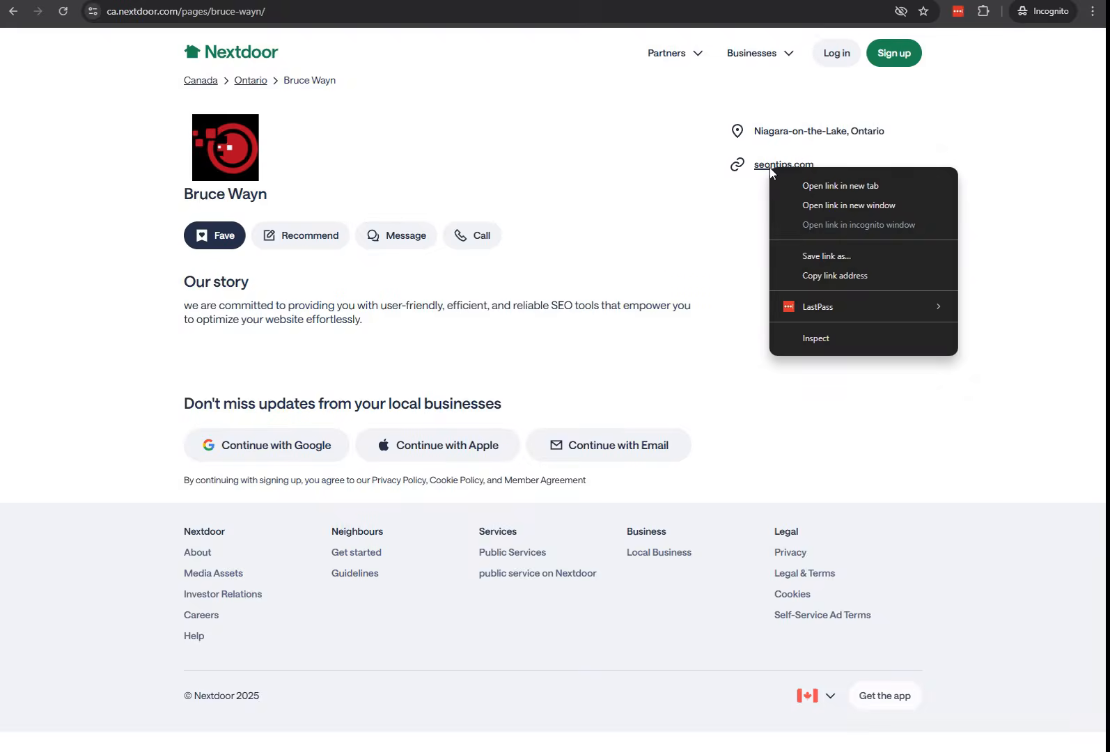
{"action": "left_click", "coordinate": [812, 339]}
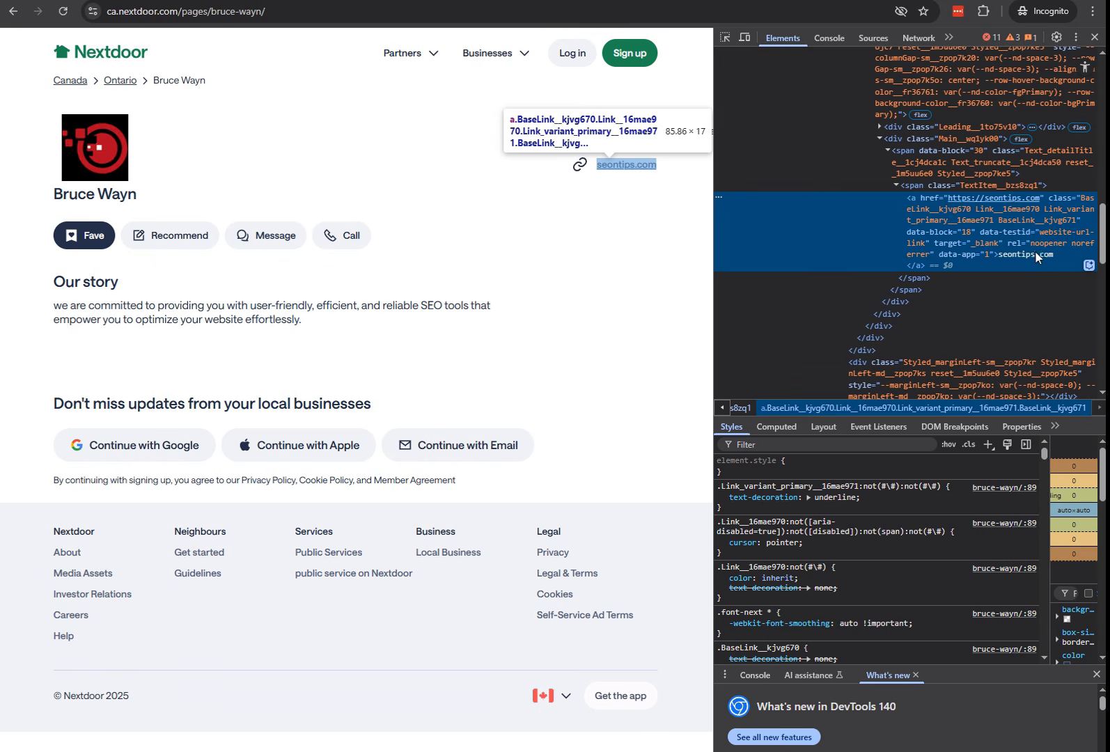
{"action": "key", "text": "F12"}
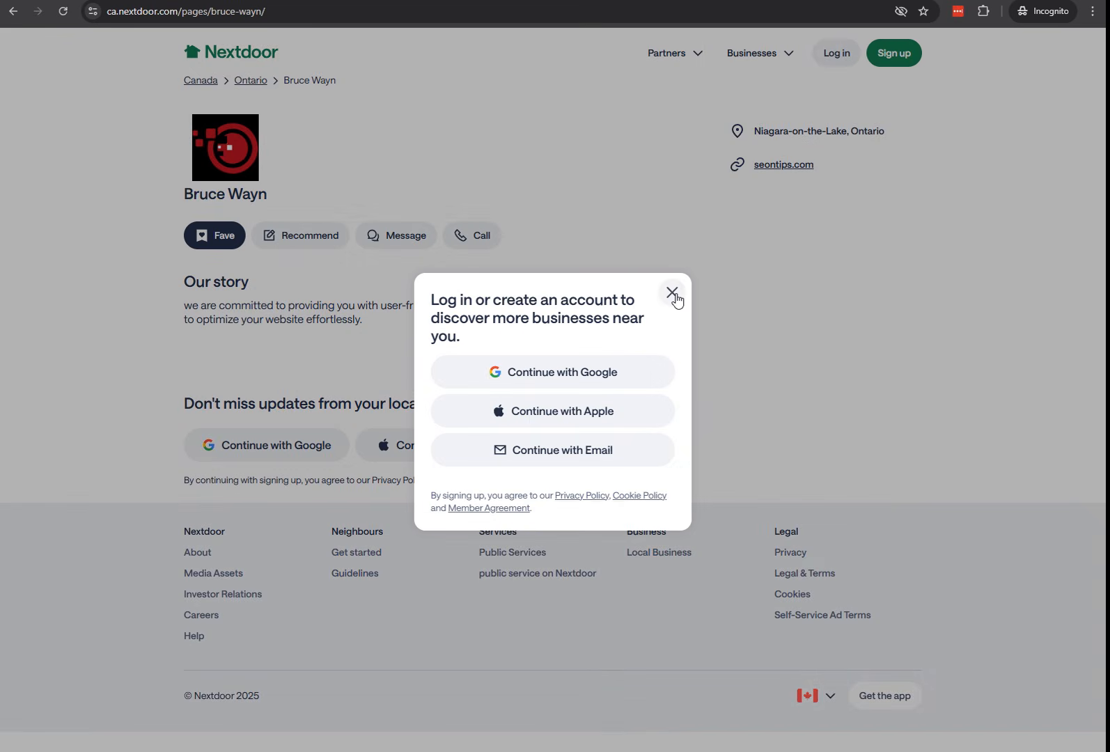
{"action": "left_click", "coordinate": [671, 292]}
{"action": "key", "text": "alt+Tab"}
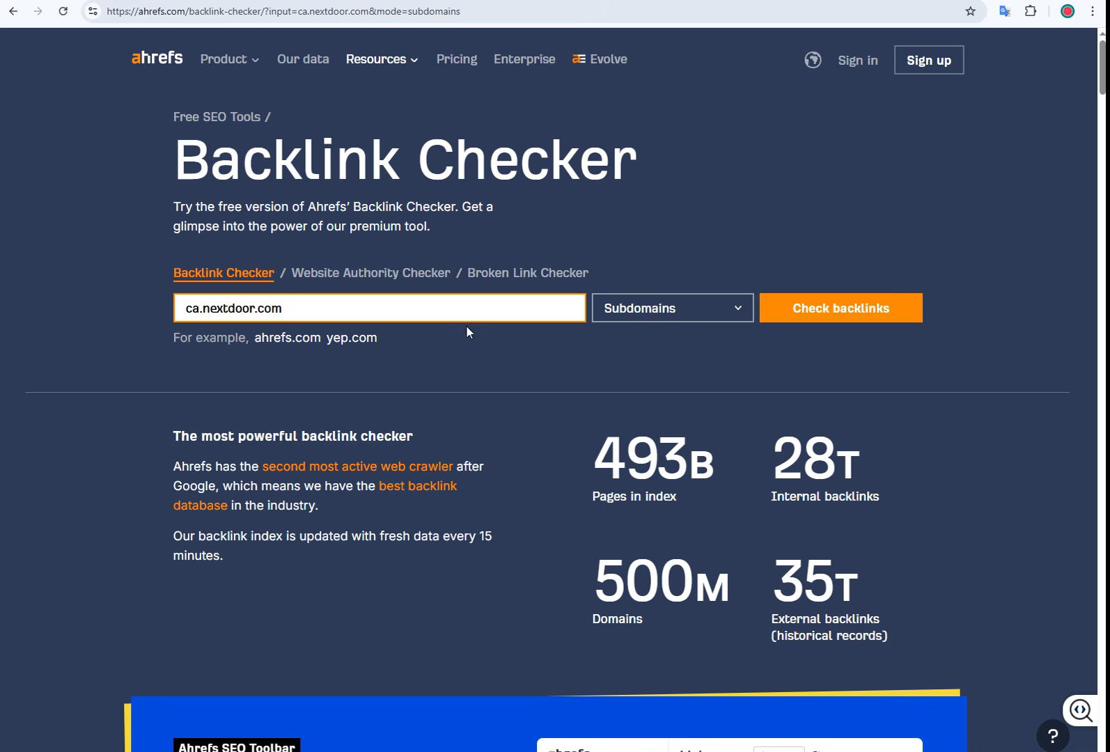
Step: Run an Ahrefs backlink check for ilmiolibro.kataweb.it
{"action": "key", "text": "ctrl+a"}
{"action": "type", "text": "ilmiolibro.kataweb.it"}
{"action": "left_click", "coordinate": [815, 310]}
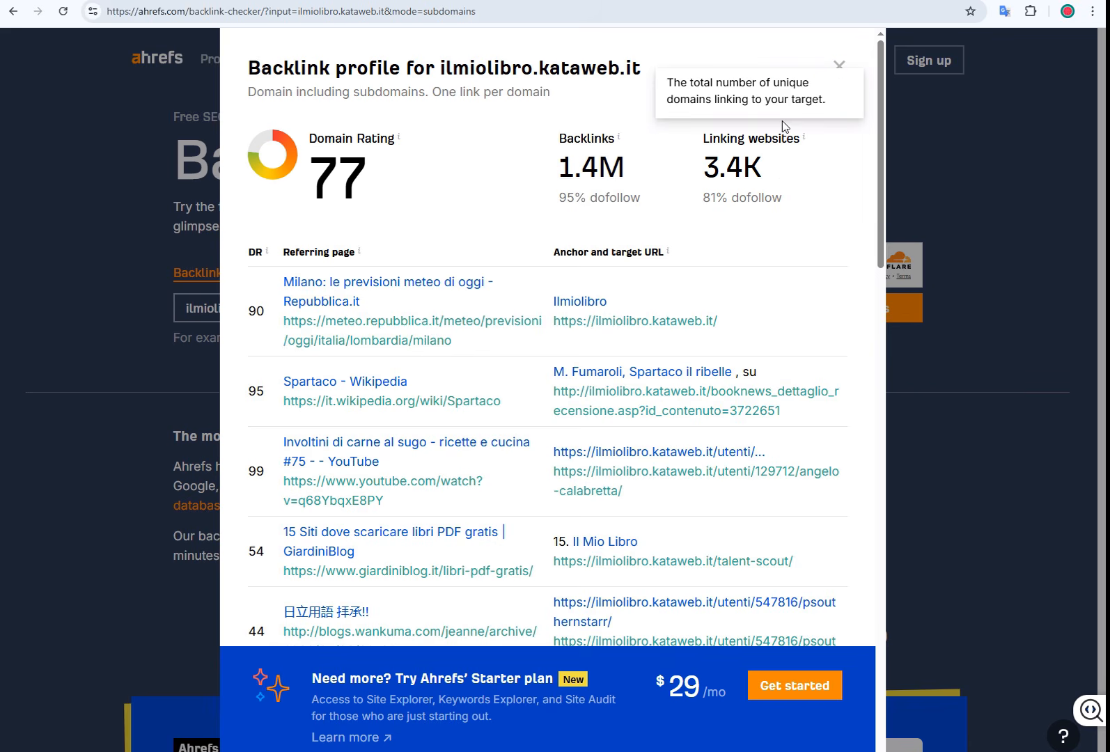
Step: Open ilmiolibro.kataweb.it from the report title in a new tab
{"action": "left_click_drag", "start_coordinate": [641, 68], "coordinate": [443, 63]}
{"action": "right_click", "coordinate": [450, 63]}
{"action": "left_click", "coordinate": [517, 120]}
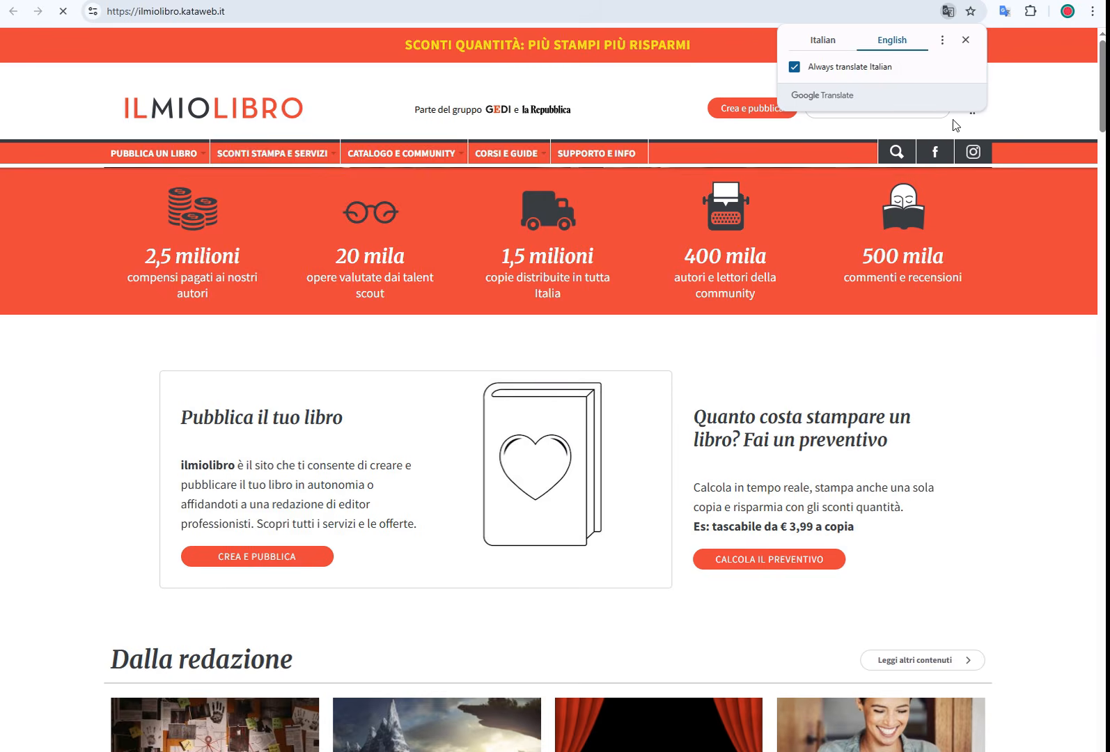
Step: Keep the page in English, start registration, accept cookies and choose a saved email address
{"action": "left_click", "coordinate": [964, 39]}
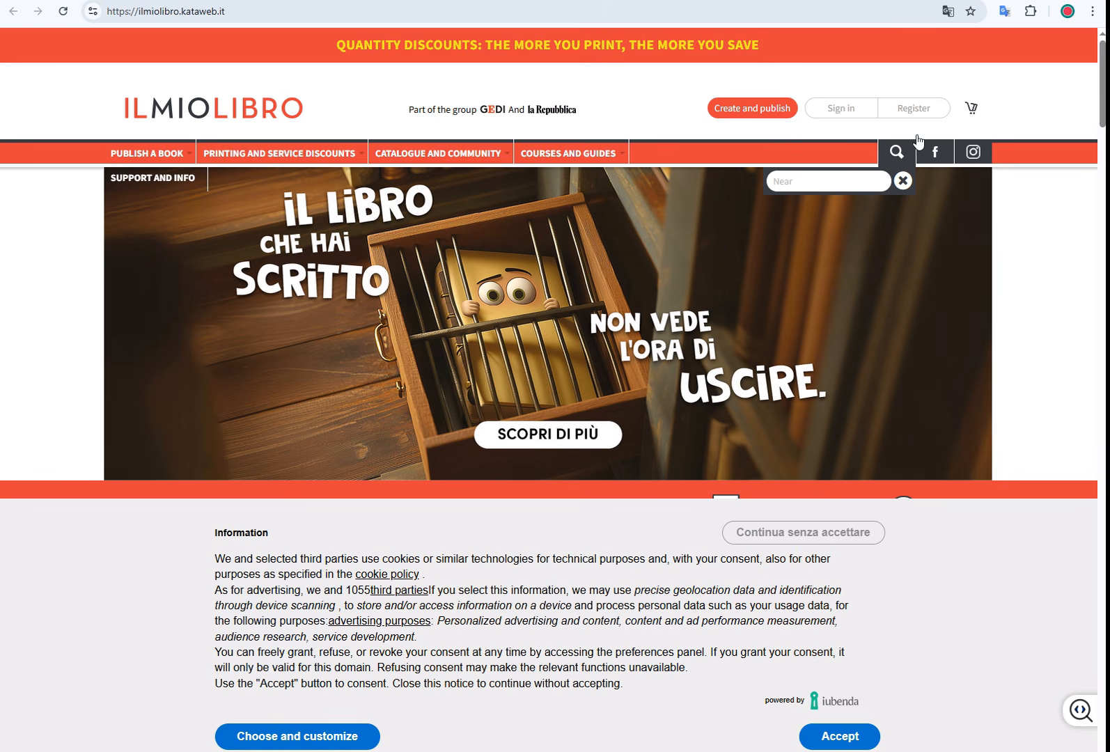
{"action": "left_click", "coordinate": [913, 111]}
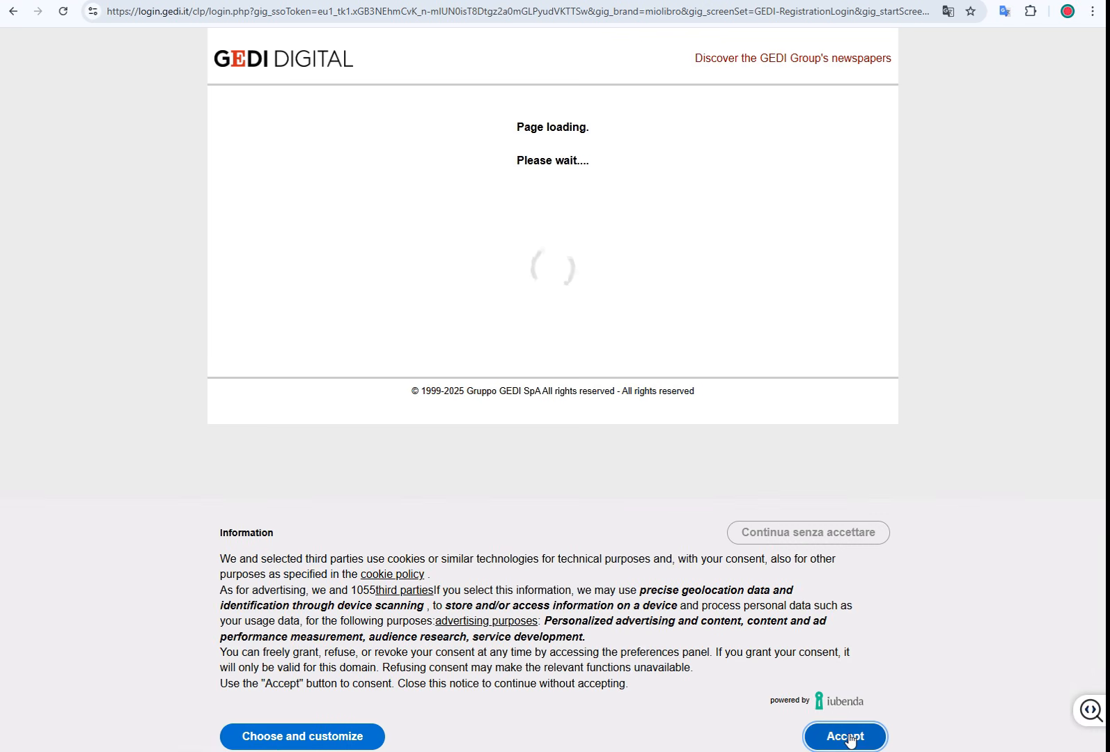
{"action": "left_click", "coordinate": [850, 738]}
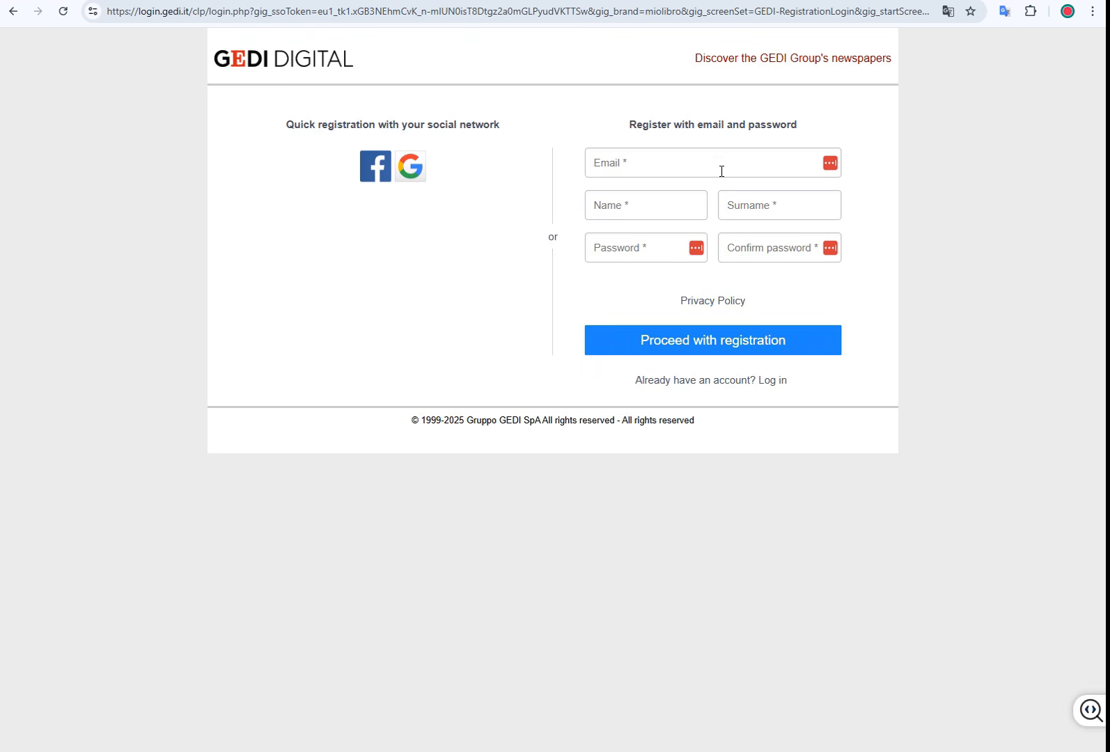
{"action": "left_click", "coordinate": [717, 165]}
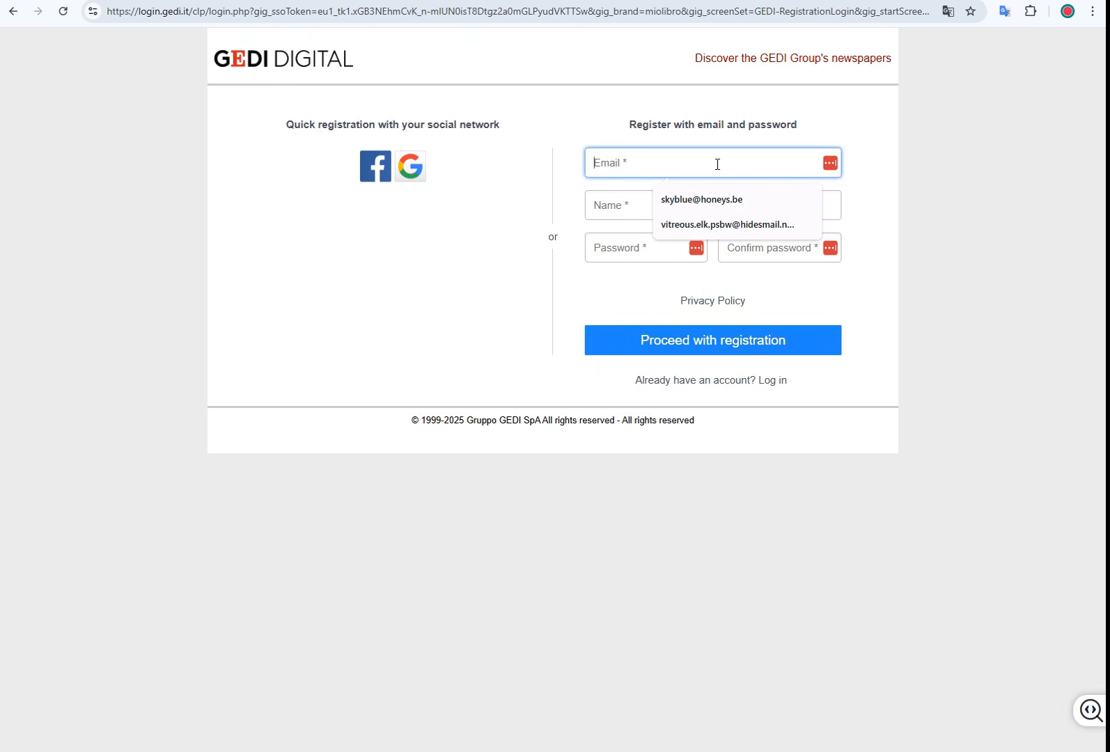
{"action": "left_click", "coordinate": [716, 224]}
Step: Enter the first name and surname, keeping the page translated to English
{"action": "left_click", "coordinate": [633, 210]}
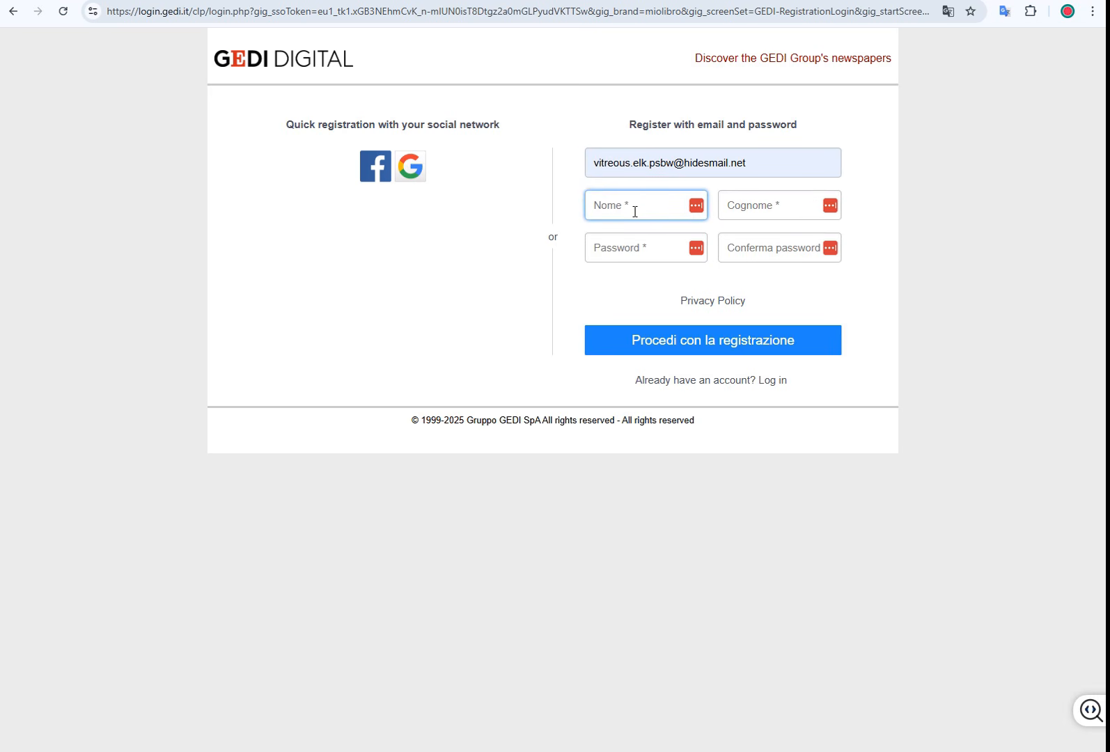
{"action": "type", "text": "al"}
{"action": "key", "text": "Tab"}
{"action": "type", "text": "b"}
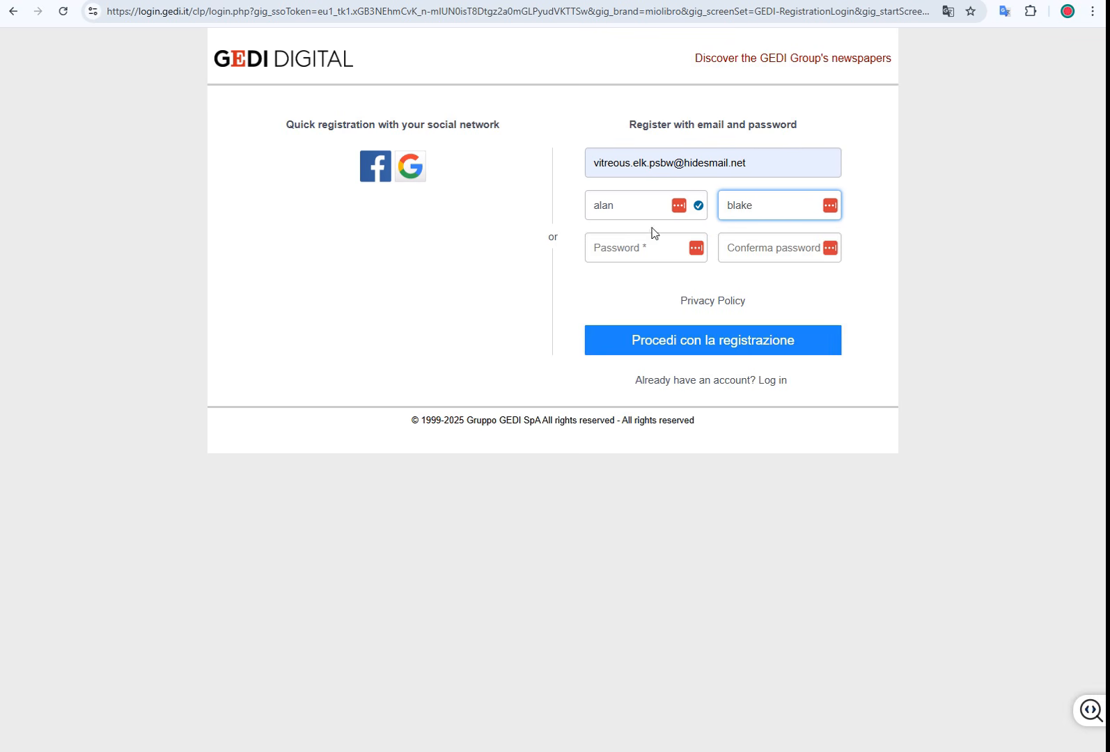
{"action": "left_click", "coordinate": [673, 260]}
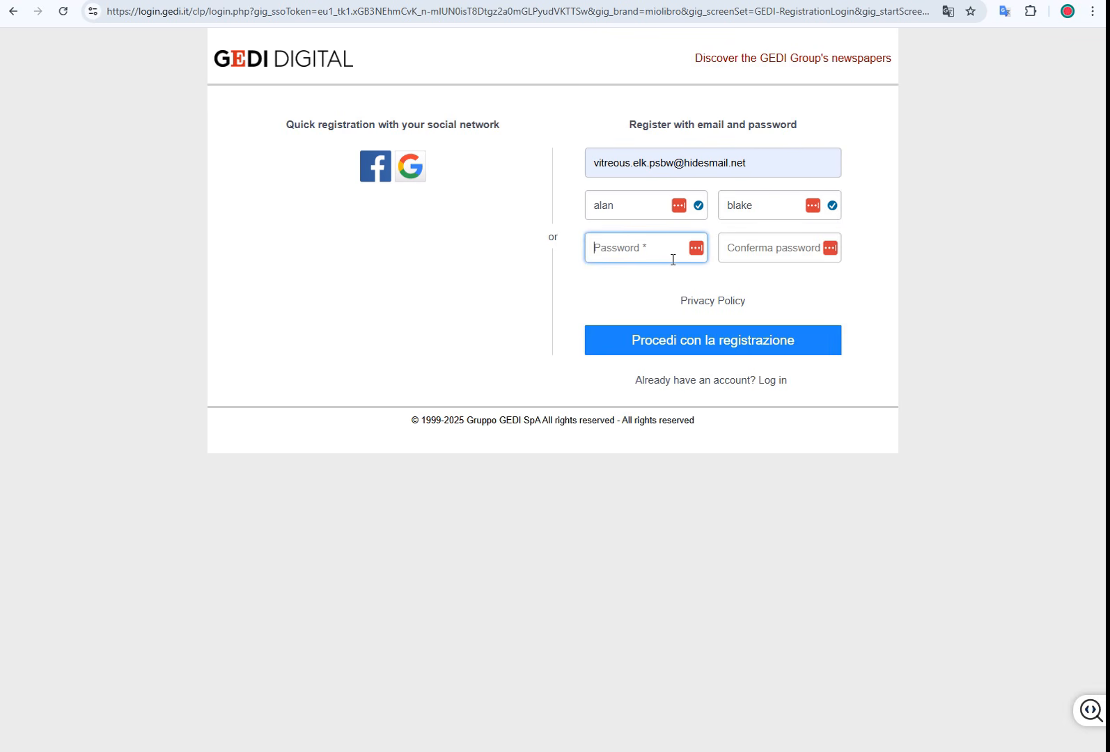
{"action": "left_click", "coordinate": [951, 17]}
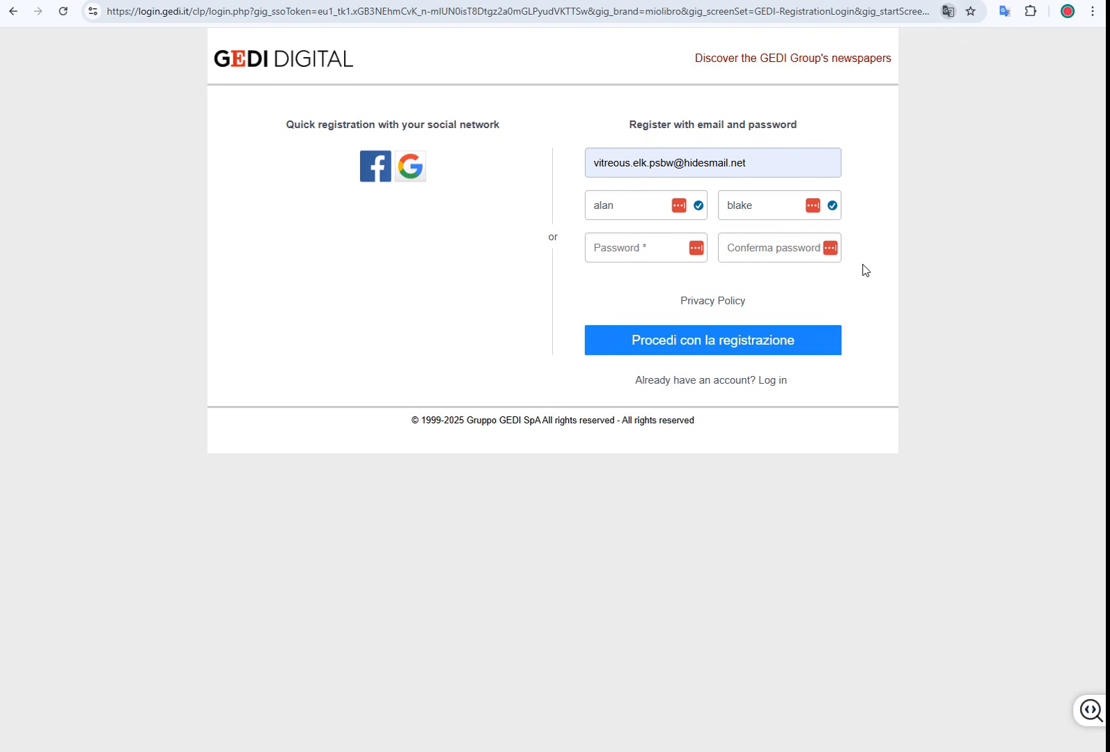
{"action": "left_click", "coordinate": [948, 12]}
{"action": "left_click", "coordinate": [826, 44]}
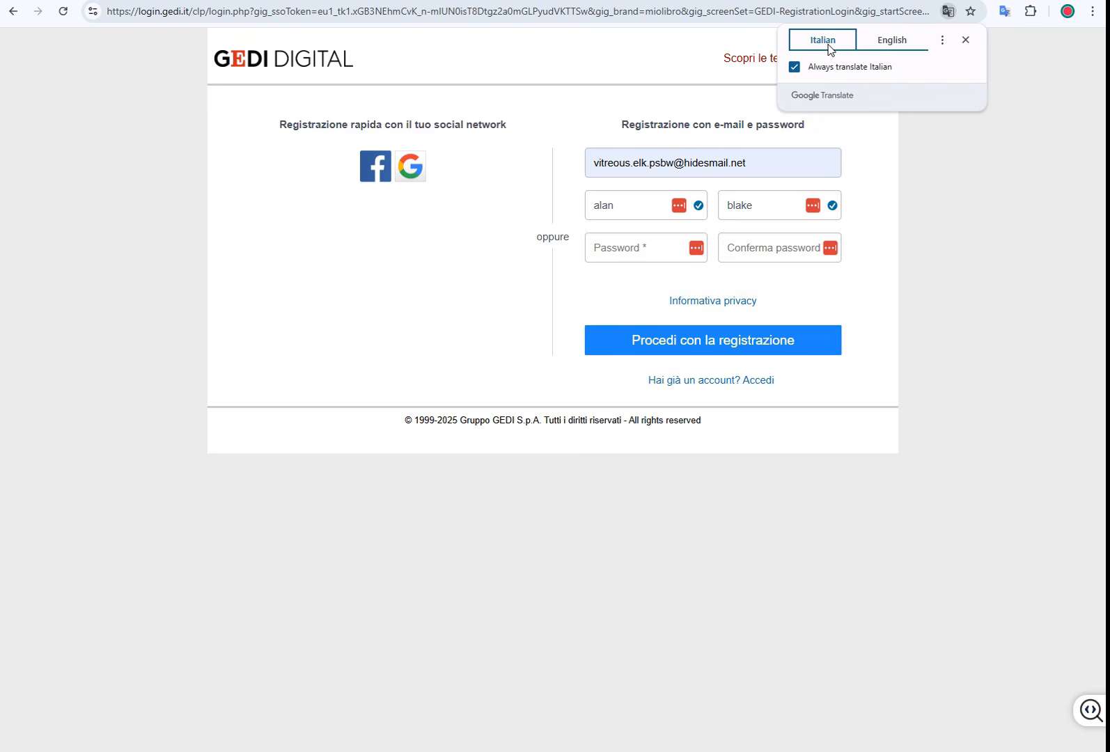
{"action": "left_click", "coordinate": [893, 43]}
Step: Enter and confirm the password, then submit the registration form
{"action": "left_click", "coordinate": [649, 250]}
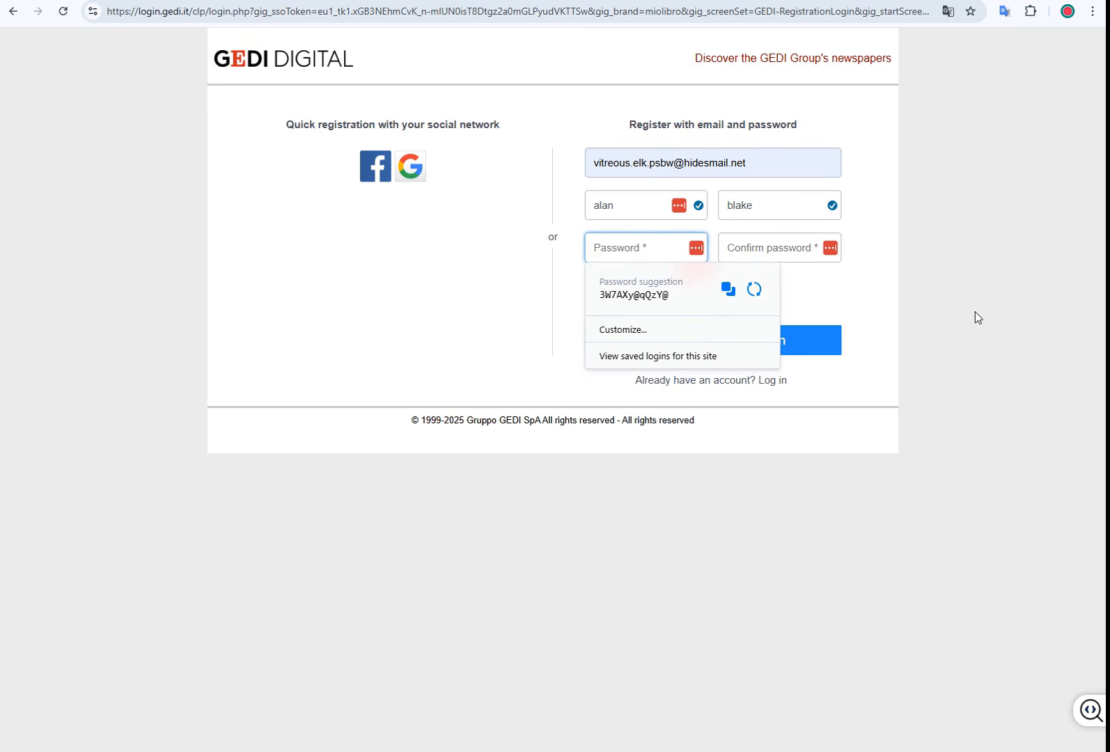
{"action": "type", "text": "******"}
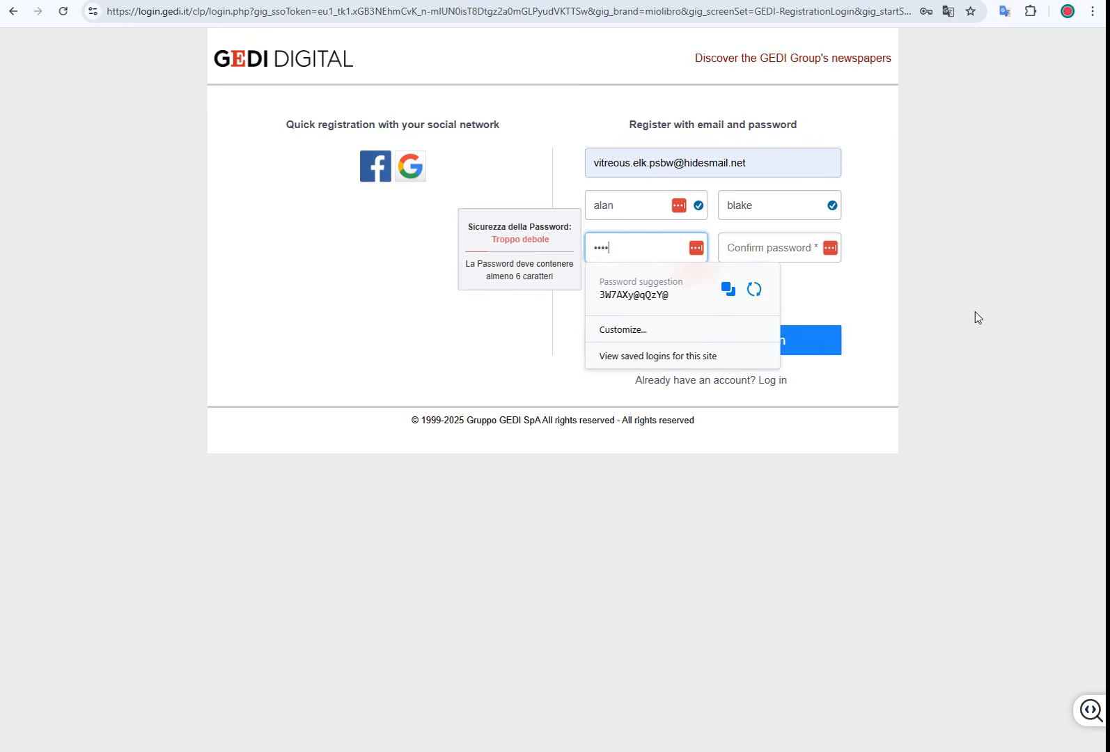
{"action": "type", "text": "****"}
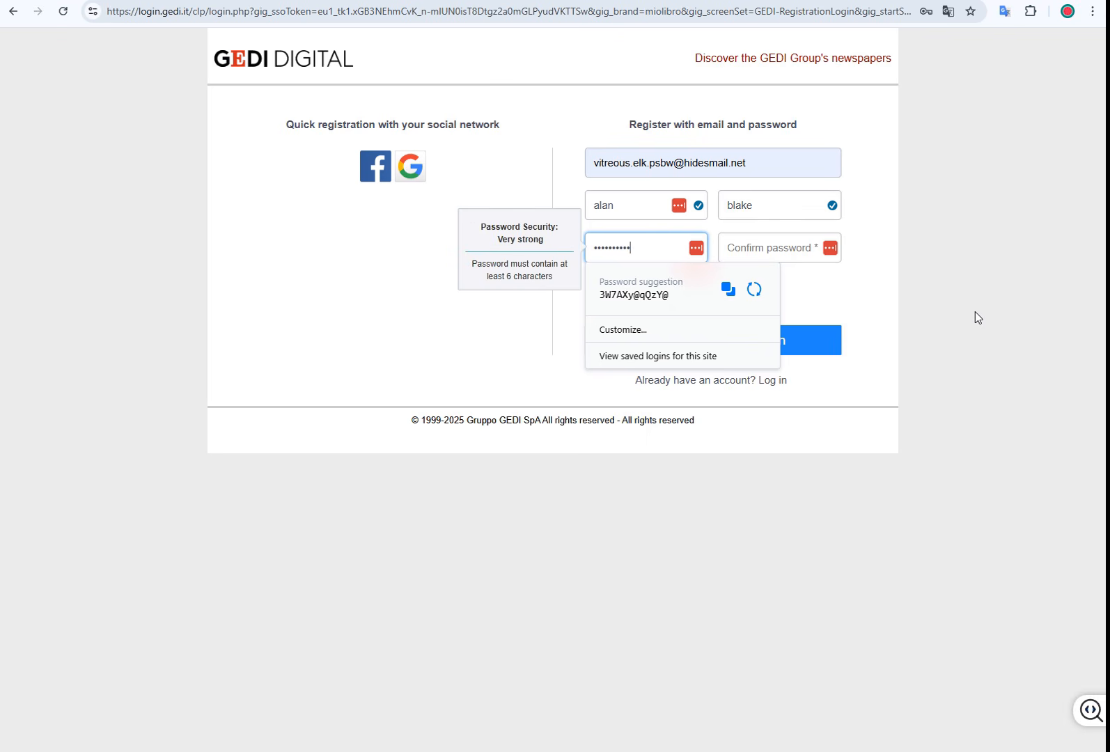
{"action": "key", "text": "Tab"}
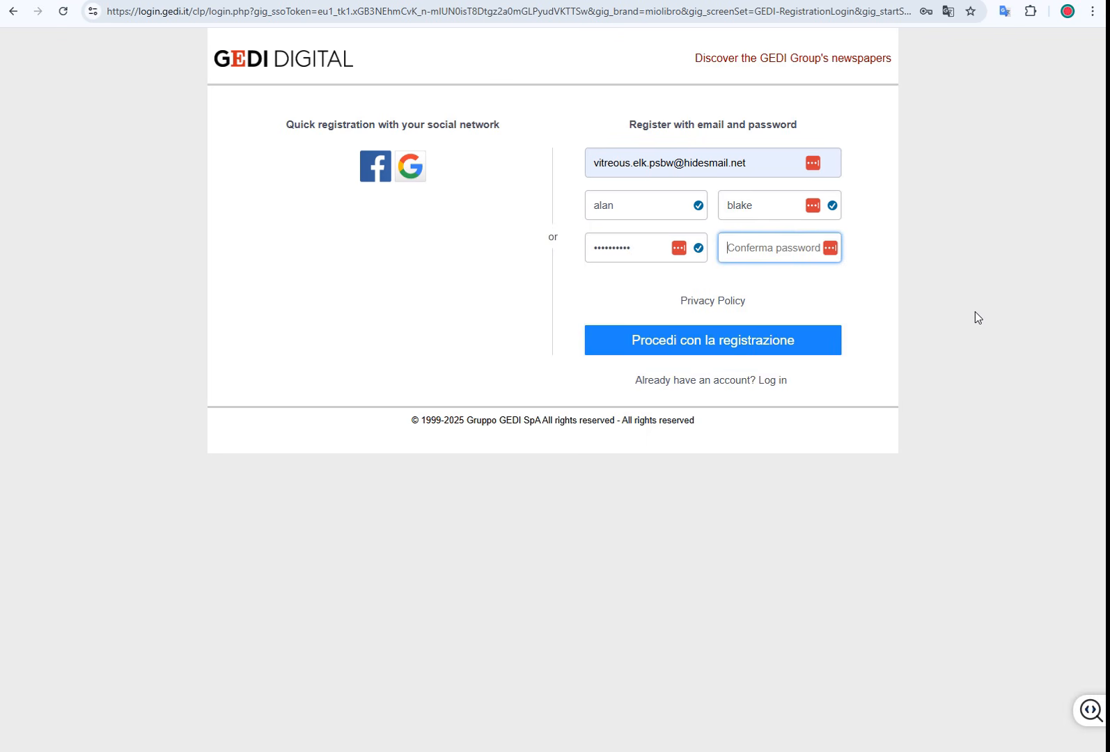
{"action": "type", "text": "*****"}
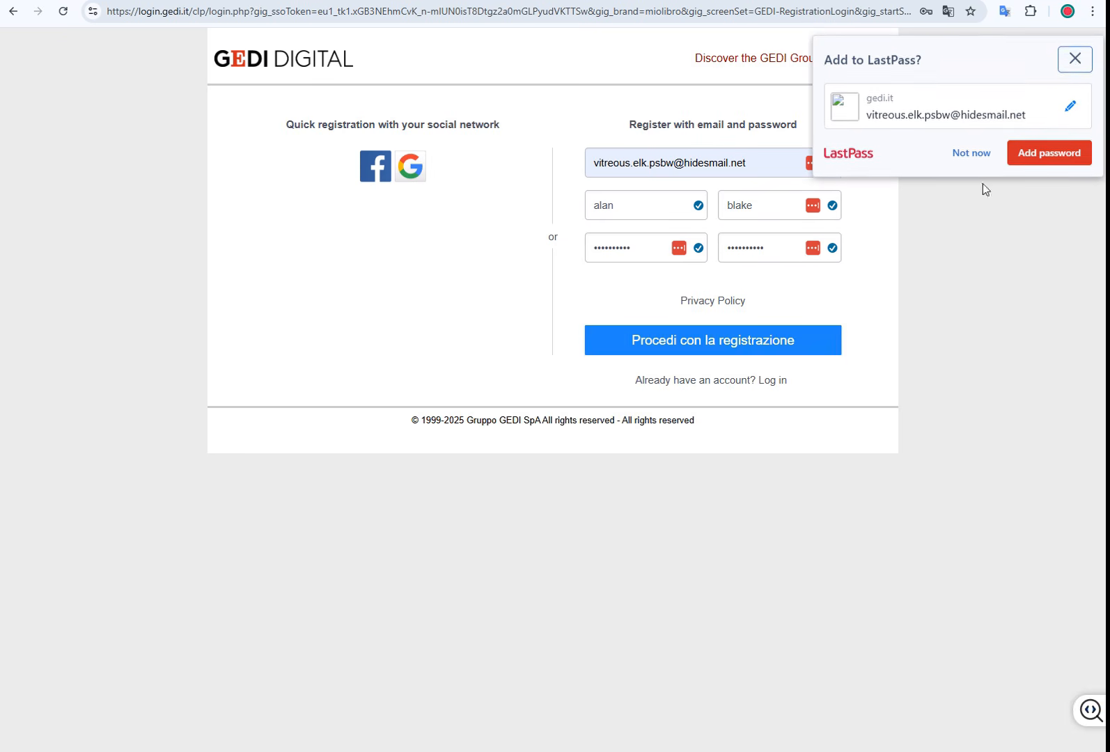
{"action": "left_click", "coordinate": [689, 353]}
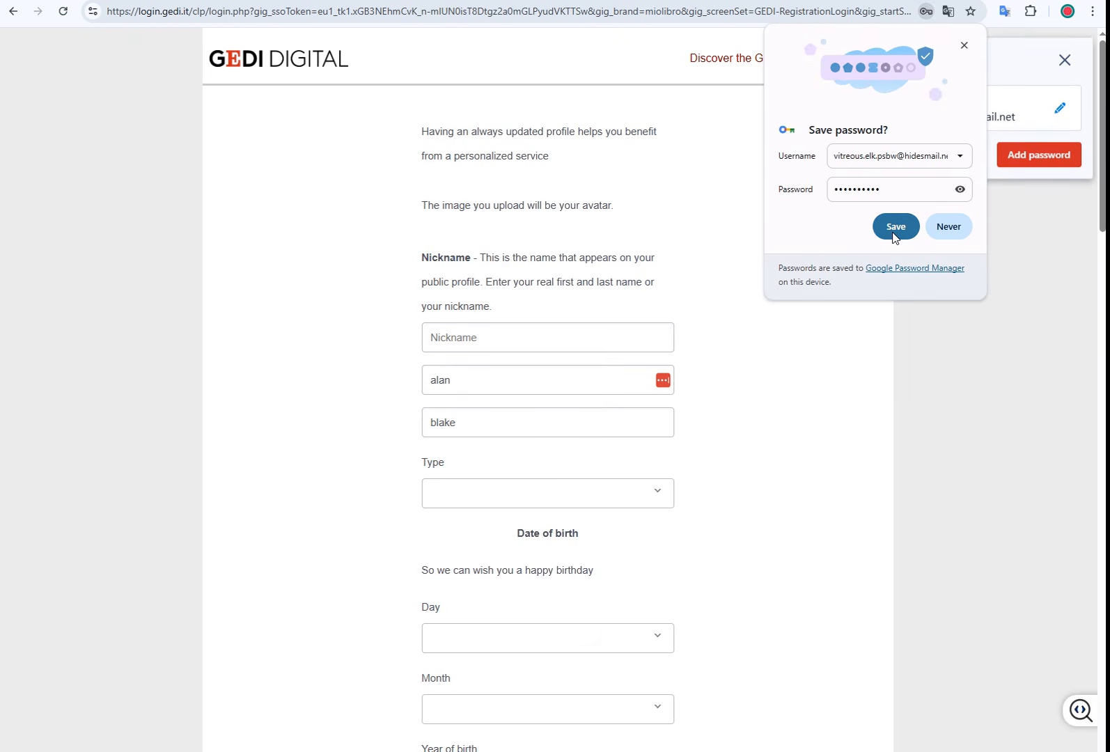
Step: Save the new password in the browser and enter a nickname
{"action": "left_click", "coordinate": [895, 227]}
{"action": "left_click", "coordinate": [1064, 58]}
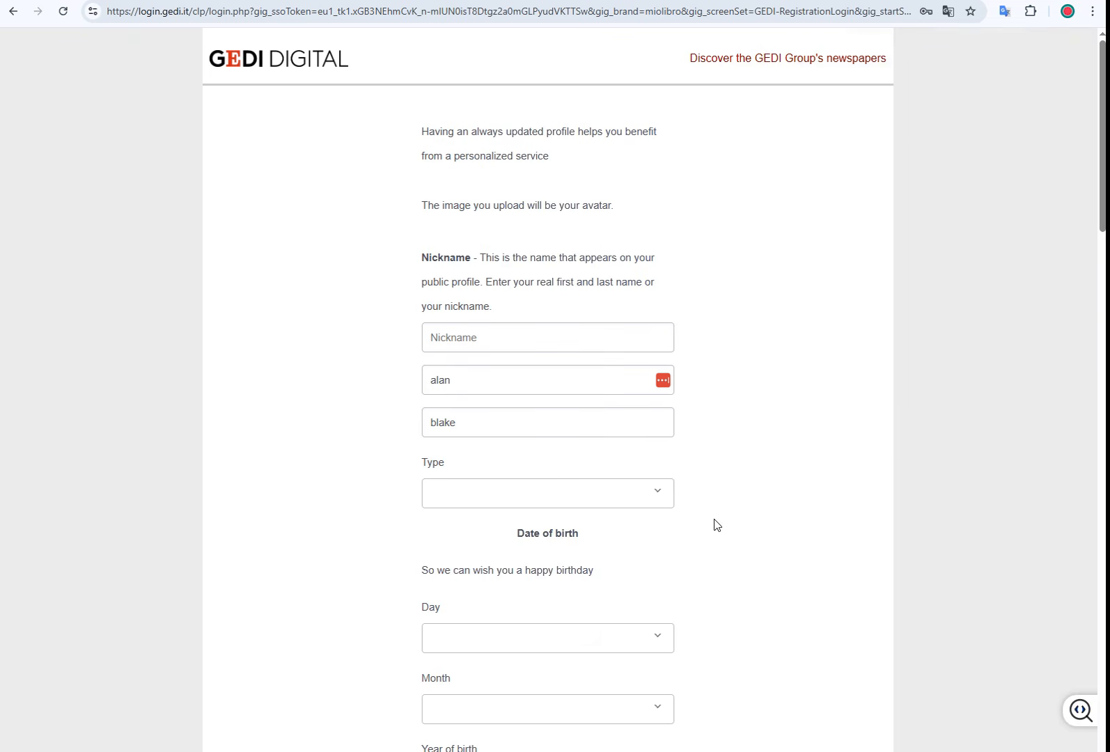
{"action": "scroll", "coordinate": [763, 444], "scroll_direction": "down", "scroll_amount": 2}
{"action": "left_click", "coordinate": [472, 211]}
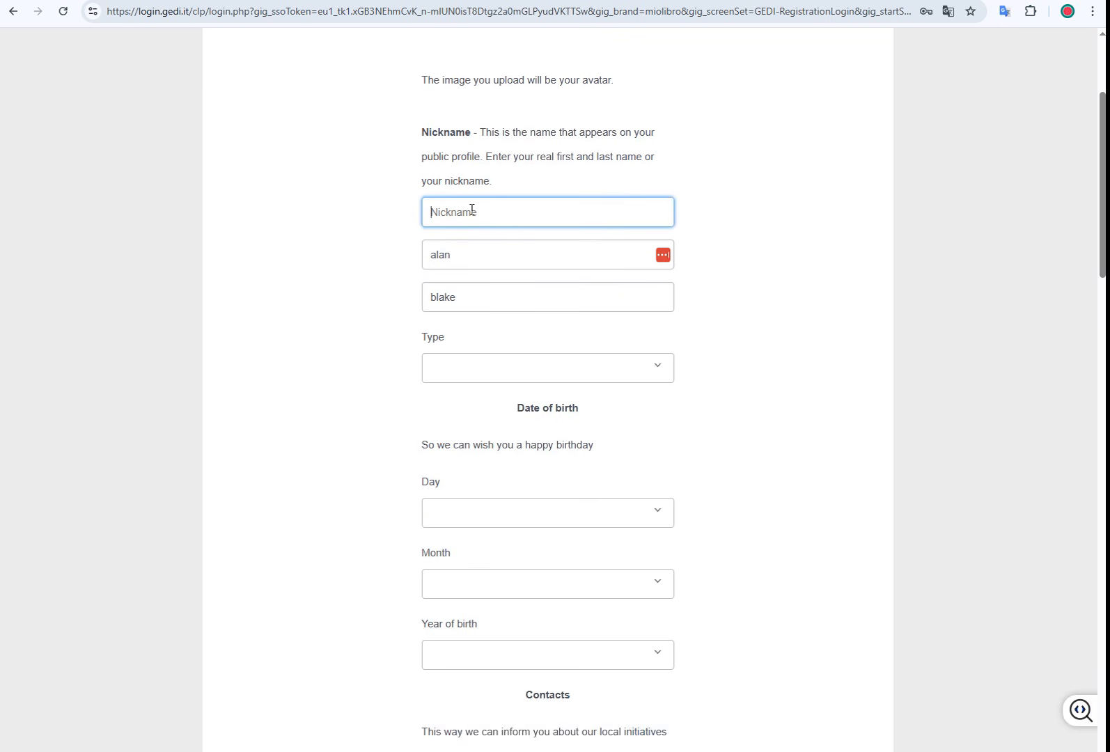
{"action": "type", "text": "al"}
Step: Set the type to Male and the birth date to 1 January 2000
{"action": "left_click", "coordinate": [590, 363]}
{"action": "left_click", "coordinate": [490, 427]}
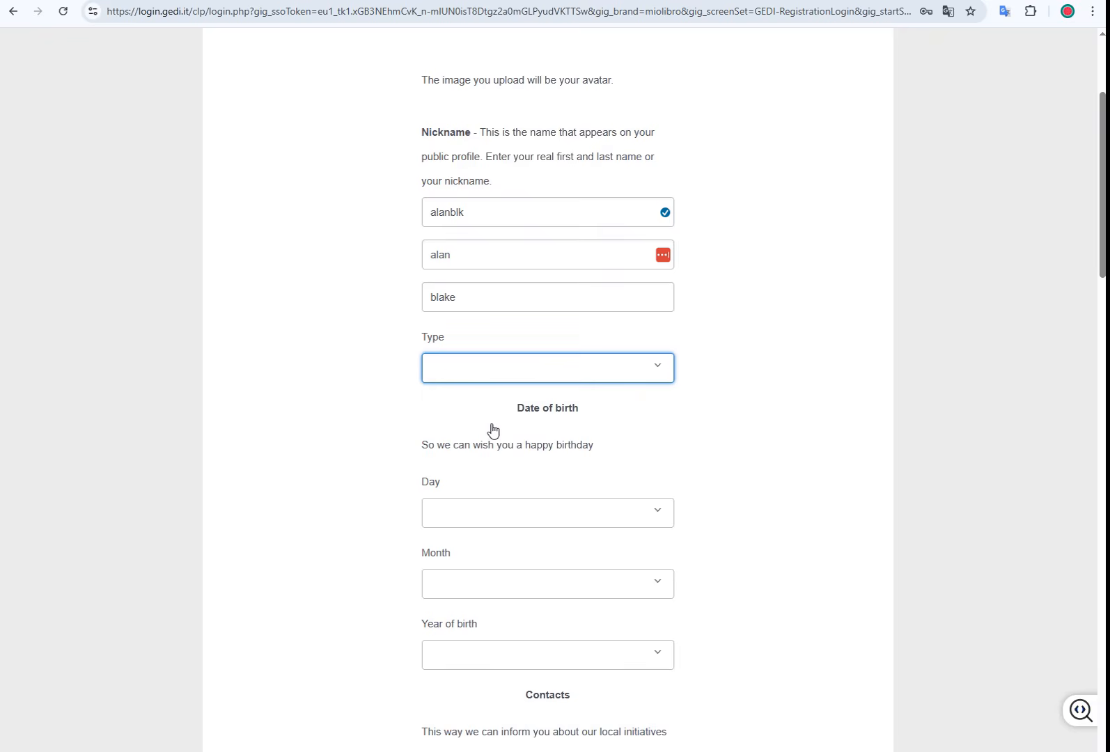
{"action": "left_click", "coordinate": [539, 521]}
{"action": "left_click", "coordinate": [441, 162]}
{"action": "left_click", "coordinate": [449, 594]}
{"action": "left_click", "coordinate": [445, 369]}
{"action": "left_click", "coordinate": [470, 655]}
{"action": "left_click", "coordinate": [453, 383]}
Step: Set the country to India, keeping the page translated to English
{"action": "scroll", "coordinate": [738, 618], "scroll_direction": "down", "scroll_amount": 3}
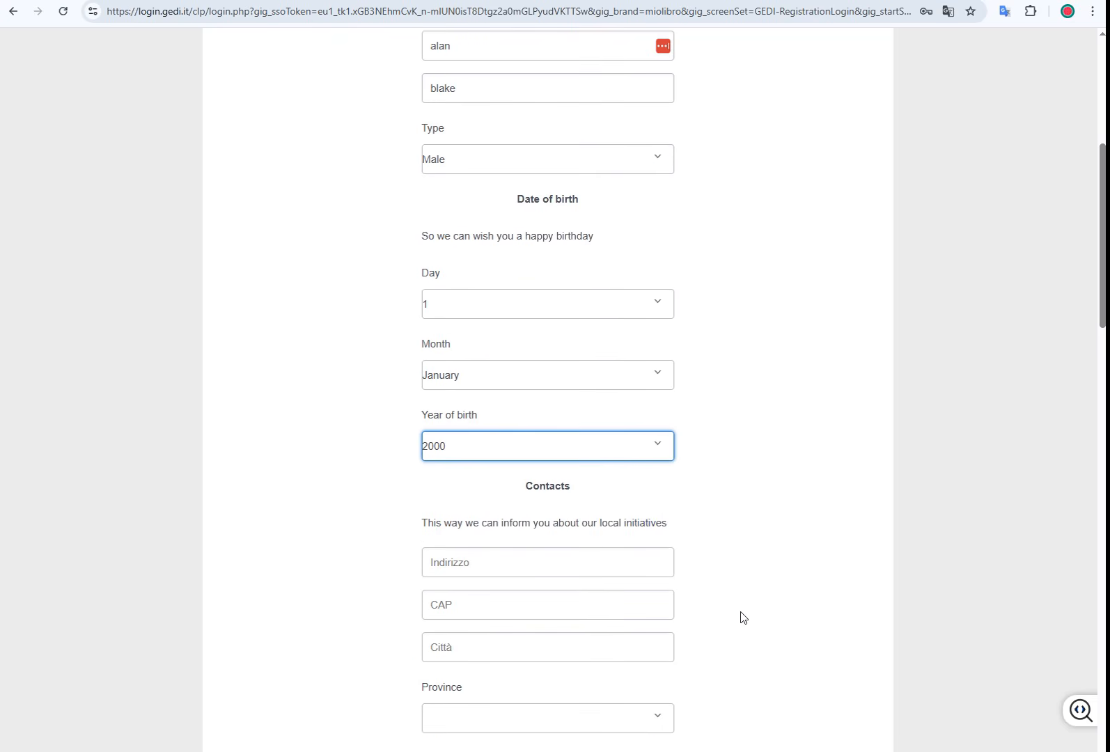
{"action": "left_click", "coordinate": [948, 11]}
{"action": "left_click", "coordinate": [836, 40]}
{"action": "left_click", "coordinate": [892, 40]}
{"action": "left_click", "coordinate": [533, 565]}
{"action": "scroll", "coordinate": [796, 485], "scroll_direction": "down", "scroll_amount": 4}
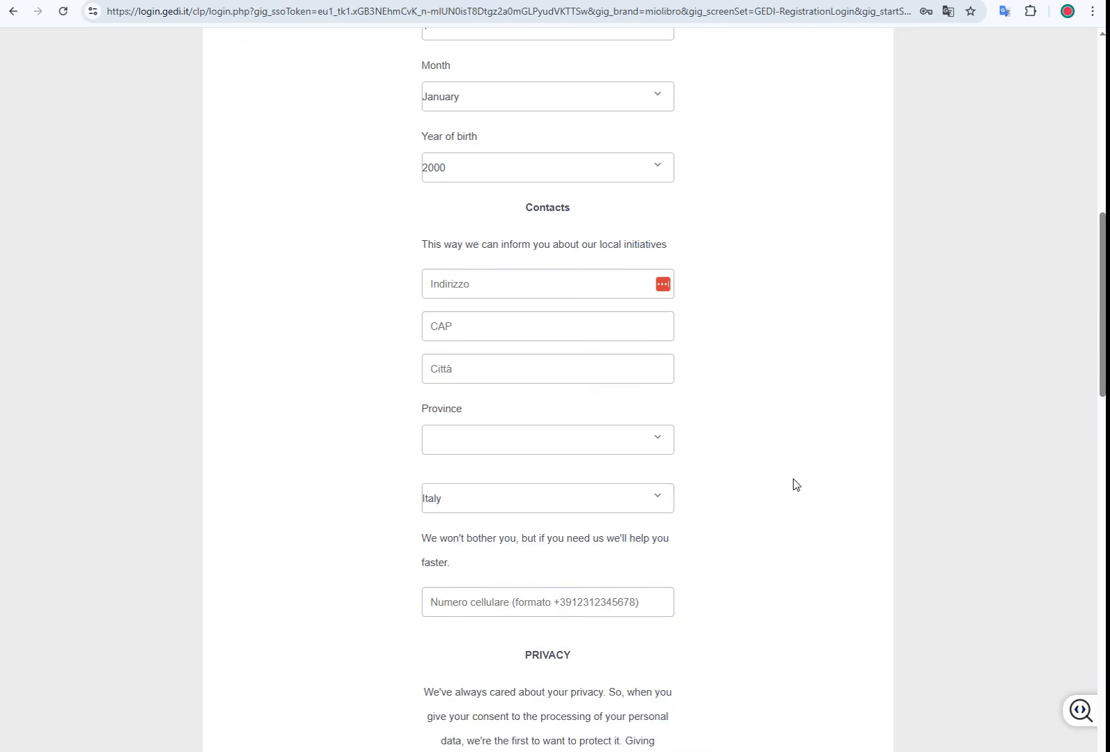
{"action": "left_click", "coordinate": [583, 503]}
{"action": "type", "text": "india"}
{"action": "key", "text": "Return"}
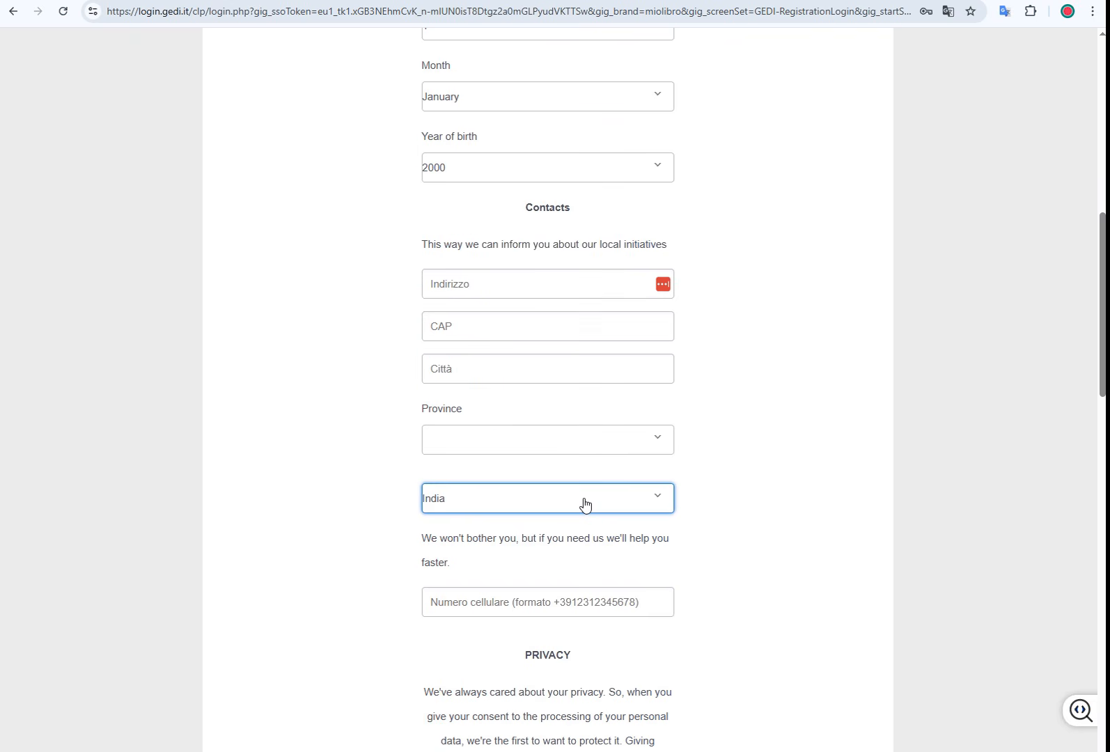
{"action": "left_click", "coordinate": [526, 296]}
{"action": "left_click", "coordinate": [788, 503]}
{"action": "scroll", "coordinate": [752, 541], "scroll_direction": "down", "scroll_amount": 9}
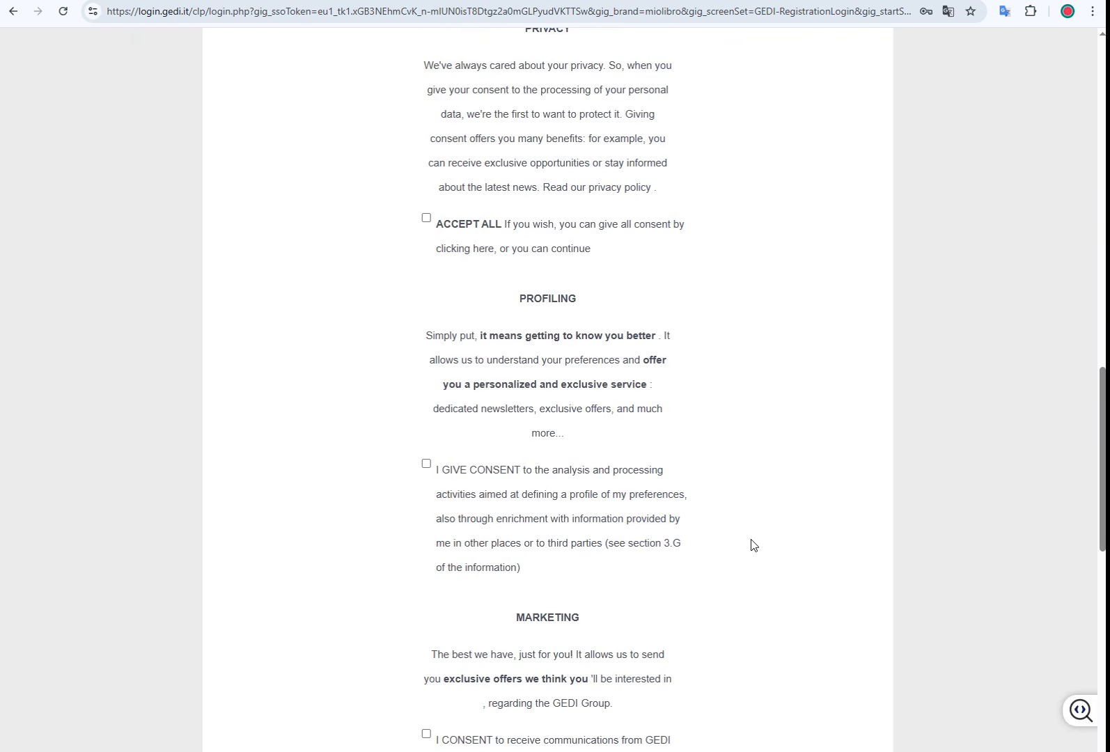
Step: Tick Accept All consents and both terms declarations, then submit the form
{"action": "left_click", "coordinate": [426, 218]}
{"action": "scroll", "coordinate": [562, 545], "scroll_direction": "down", "scroll_amount": 12}
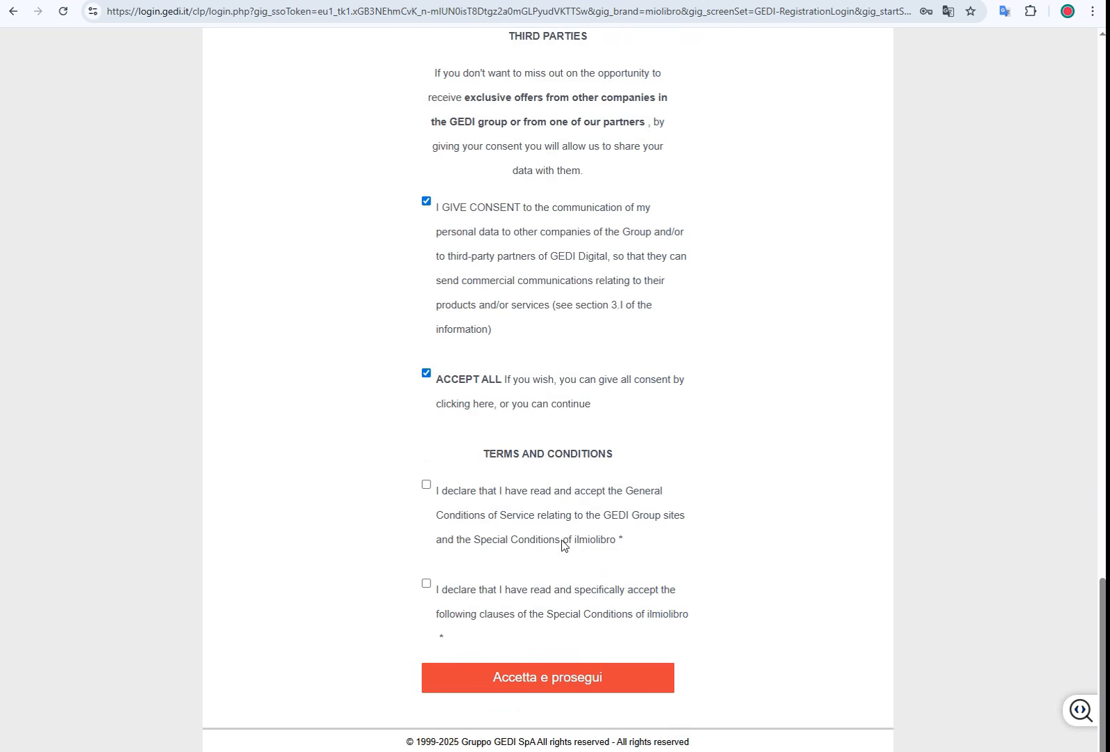
{"action": "left_click", "coordinate": [426, 484]}
{"action": "left_click", "coordinate": [426, 583]}
{"action": "scroll", "coordinate": [724, 600], "scroll_direction": "up", "scroll_amount": 18}
{"action": "scroll", "coordinate": [724, 601], "scroll_direction": "up", "scroll_amount": 13}
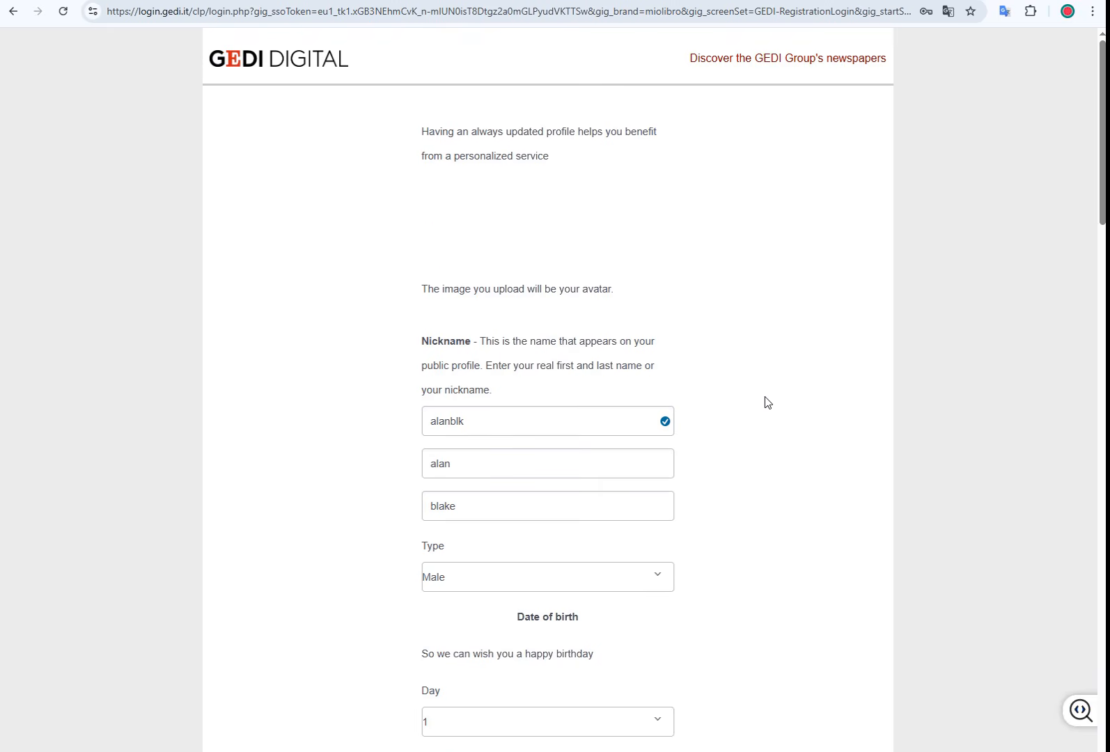
{"action": "scroll", "coordinate": [766, 403], "scroll_direction": "down", "scroll_amount": 20}
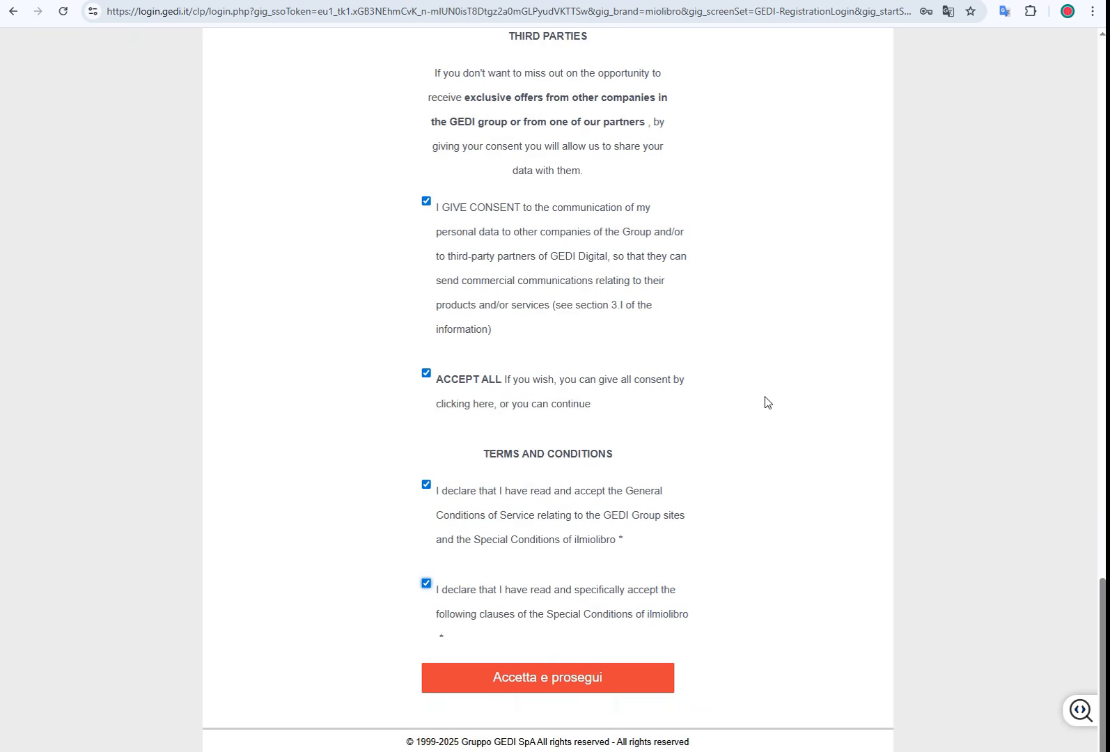
{"action": "left_click", "coordinate": [541, 688]}
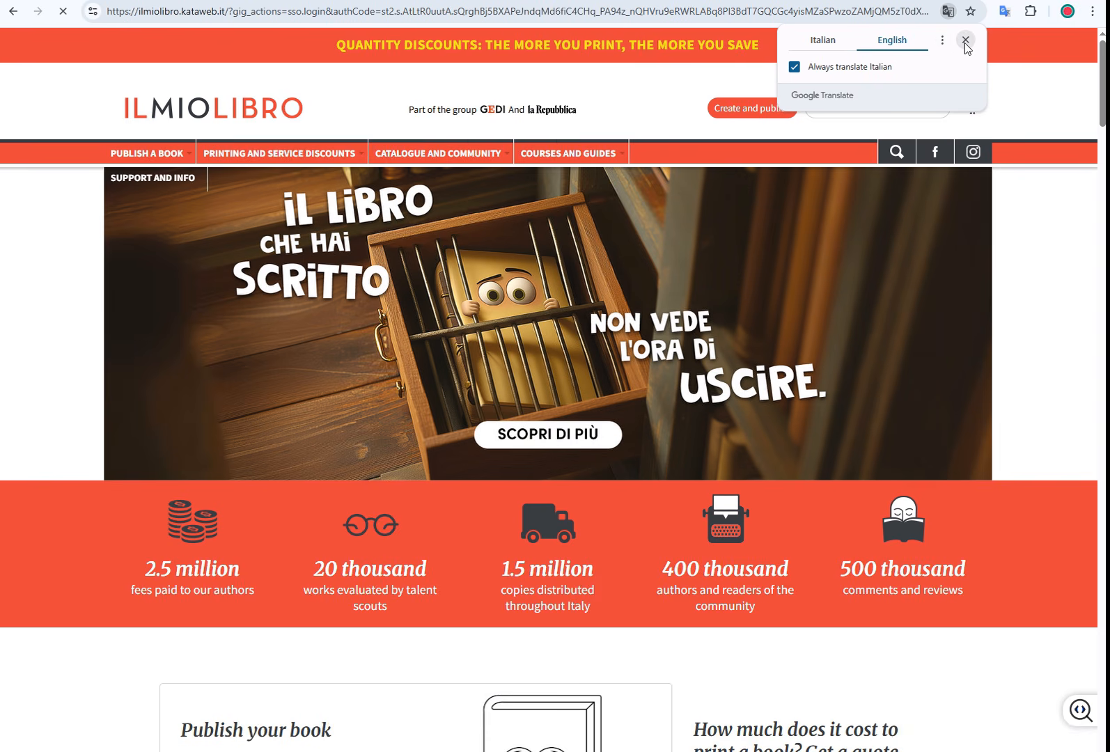
Step: Close the Translate popup, accept cookies, and choose Settings from the account menu
{"action": "left_click", "coordinate": [964, 40]}
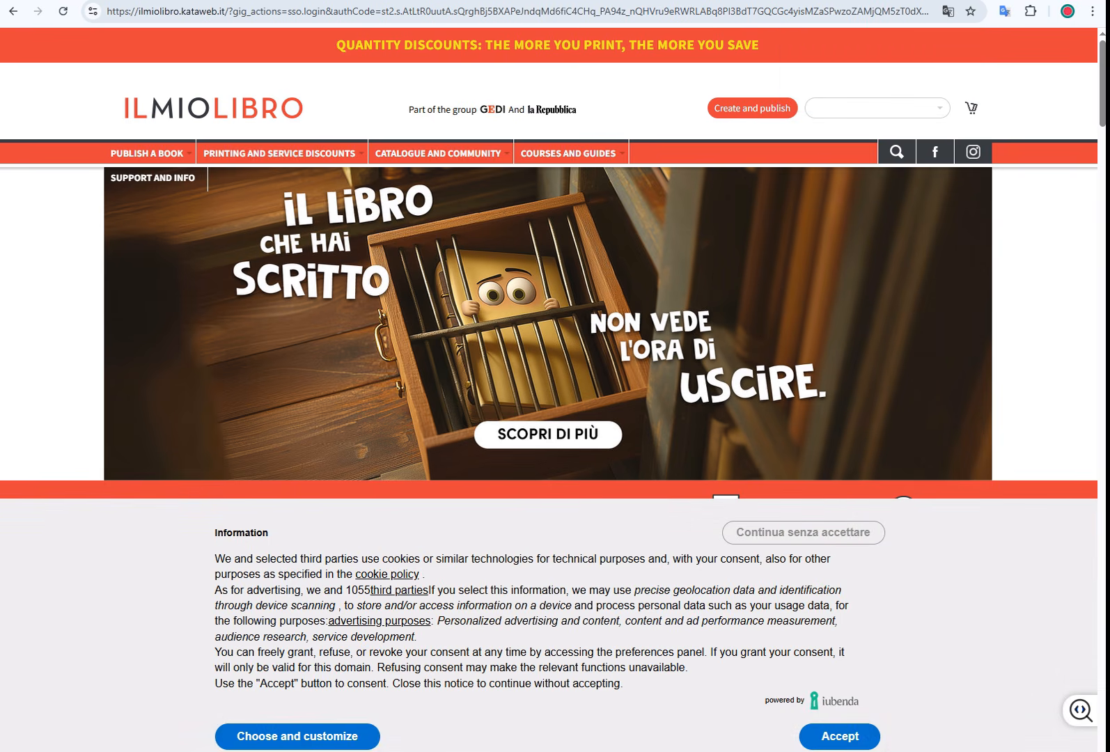
{"action": "left_click", "coordinate": [839, 731]}
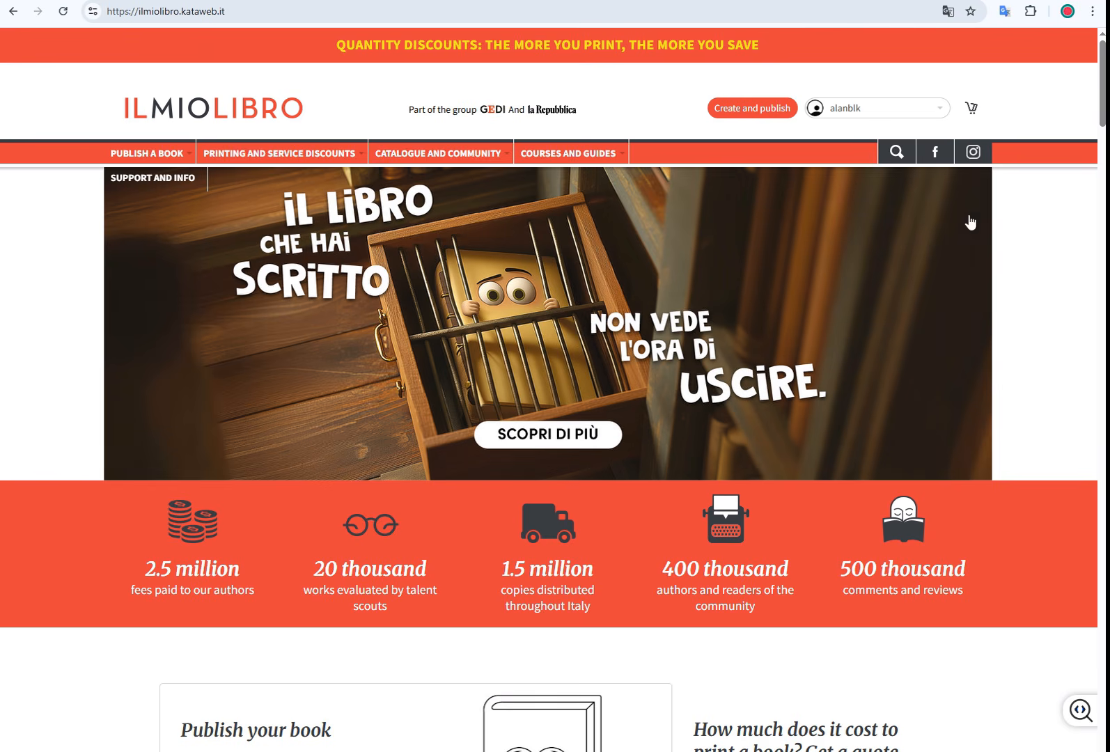
{"action": "mouse_move", "coordinate": [907, 101]}
{"action": "left_click", "coordinate": [844, 119]}
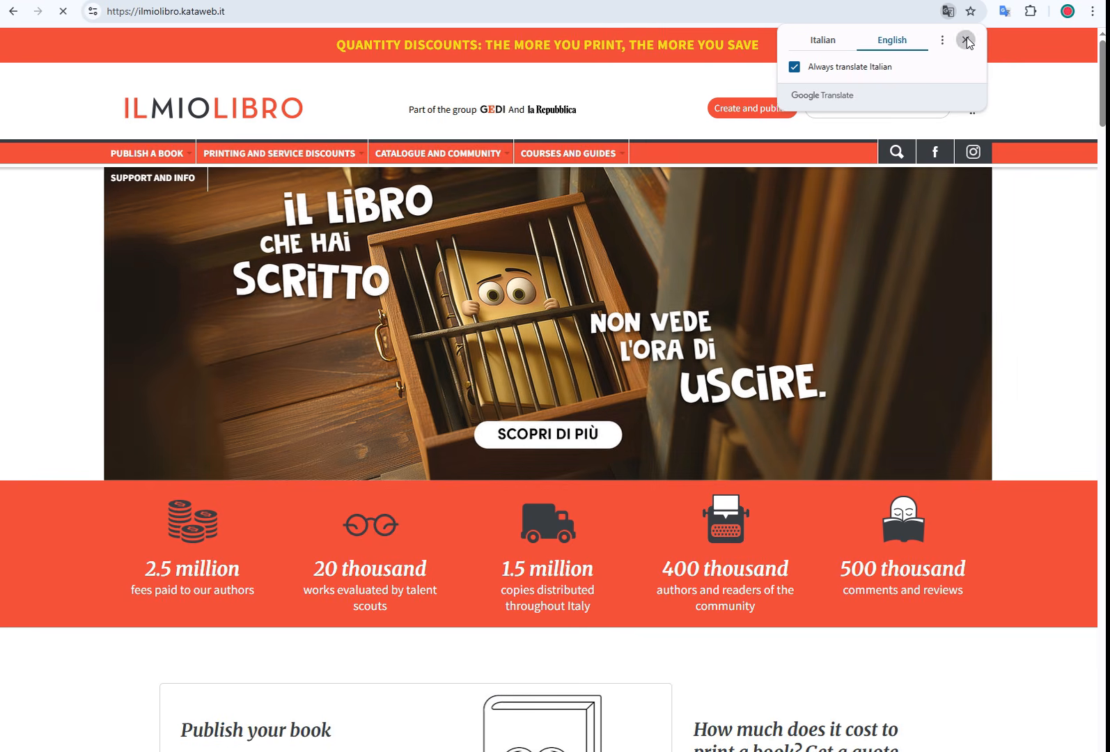
{"action": "left_click", "coordinate": [966, 41]}
{"action": "mouse_move", "coordinate": [916, 108]}
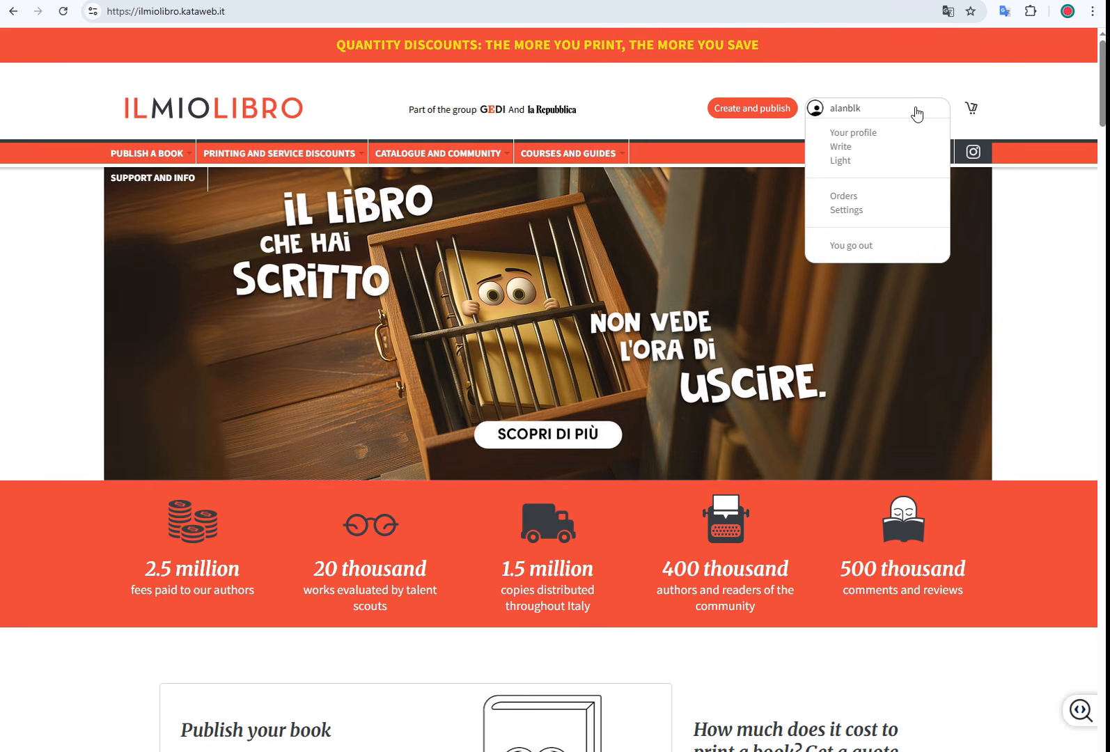
{"action": "left_click", "coordinate": [860, 210]}
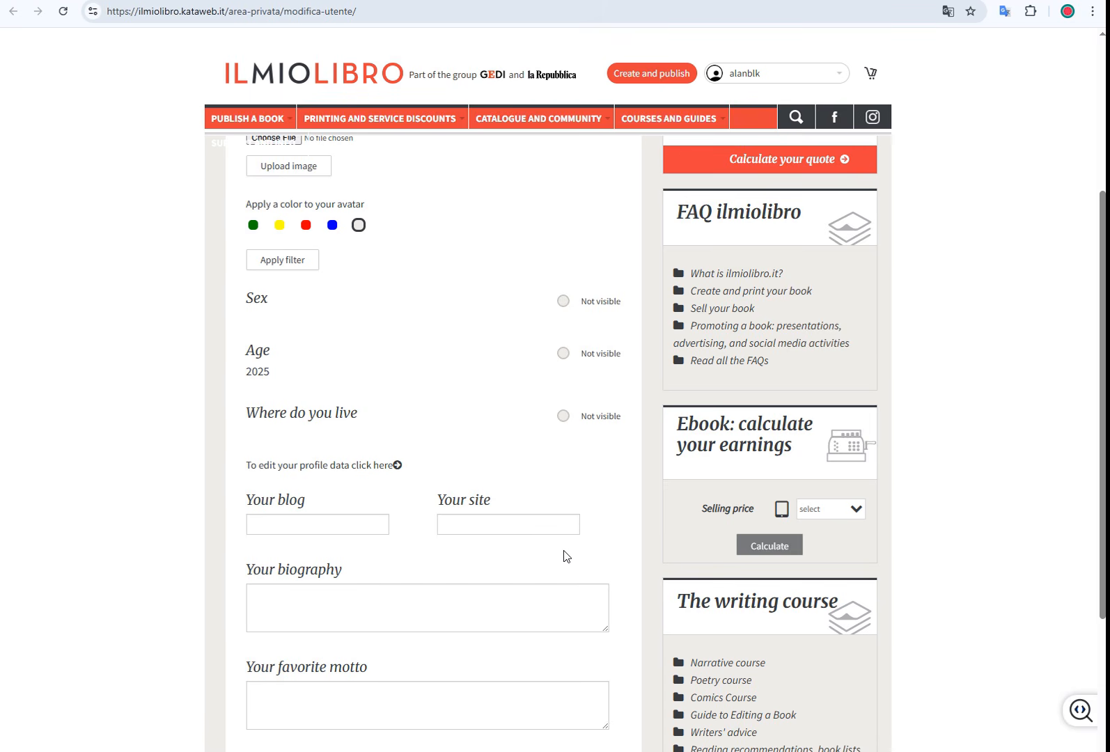
Step: Untick the private-profile option and upload seontips-icon.png as the avatar
{"action": "scroll", "coordinate": [566, 557], "scroll_direction": "down", "scroll_amount": 3}
{"action": "scroll", "coordinate": [566, 558], "scroll_direction": "up", "scroll_amount": 5}
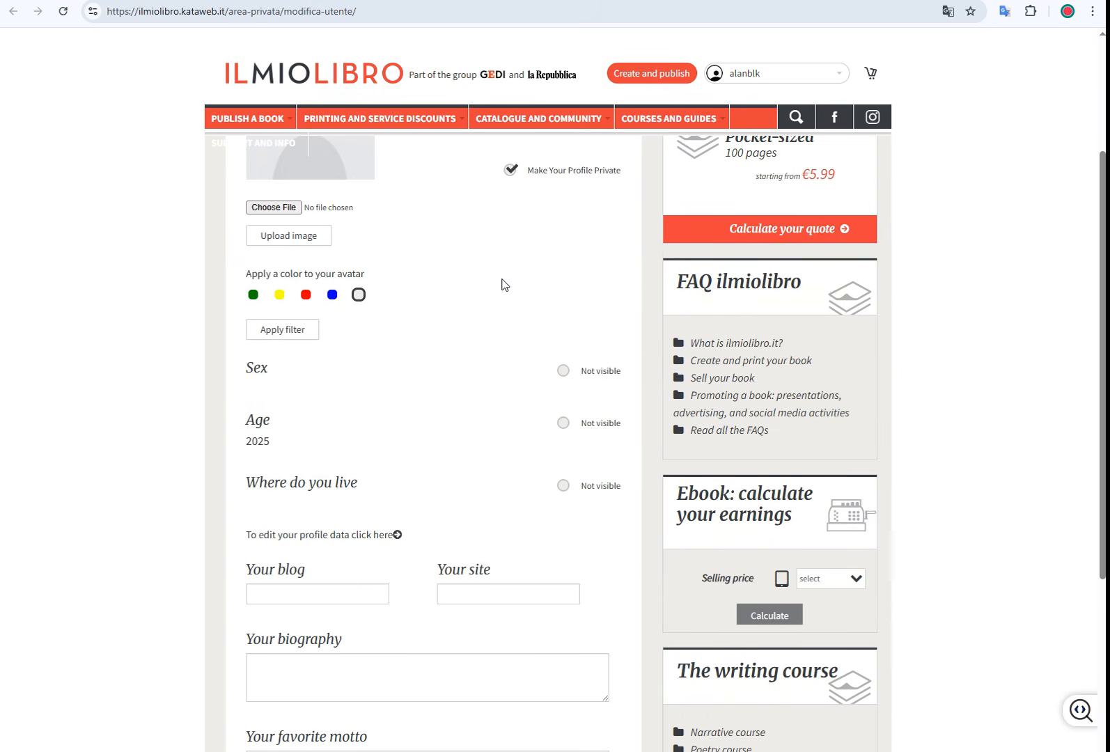
{"action": "scroll", "coordinate": [515, 293], "scroll_direction": "up", "scroll_amount": 2}
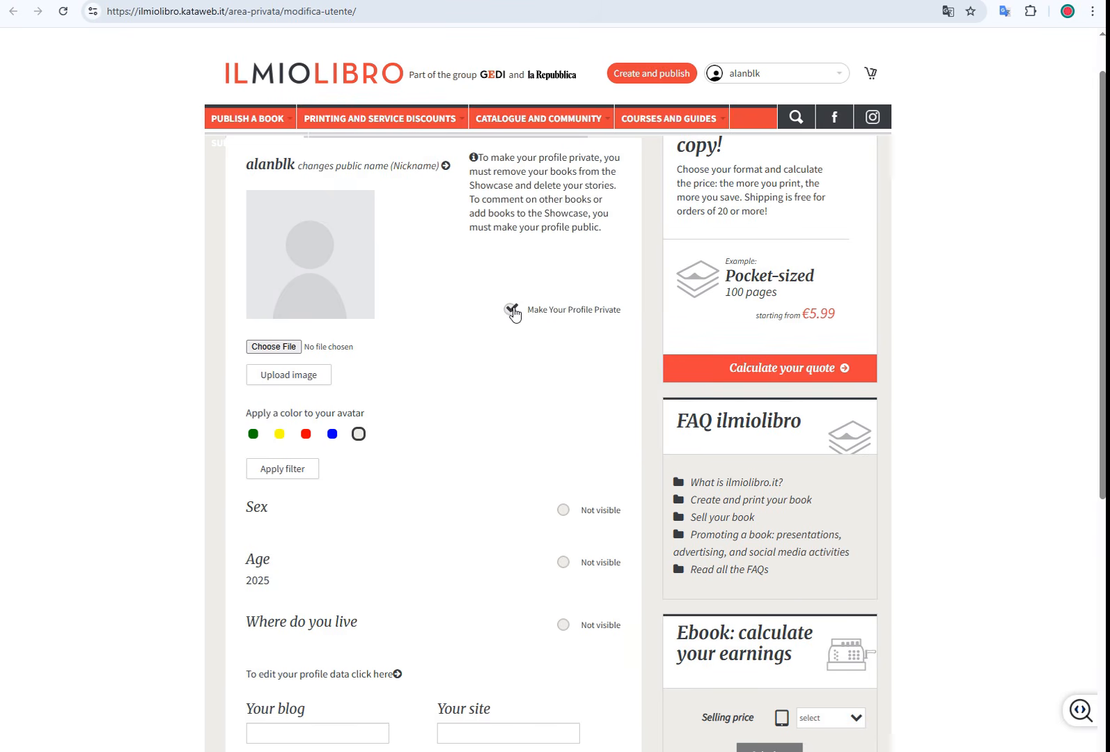
{"action": "left_click", "coordinate": [511, 309]}
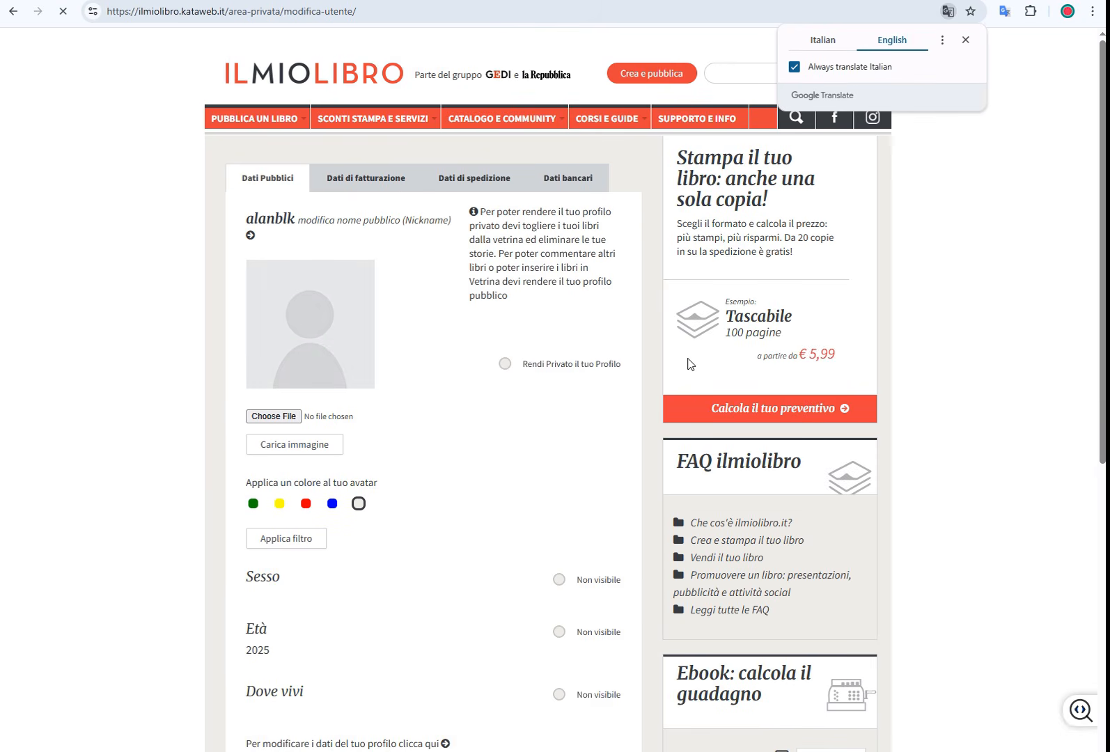
{"action": "left_click", "coordinate": [820, 39]}
{"action": "left_click", "coordinate": [891, 40]}
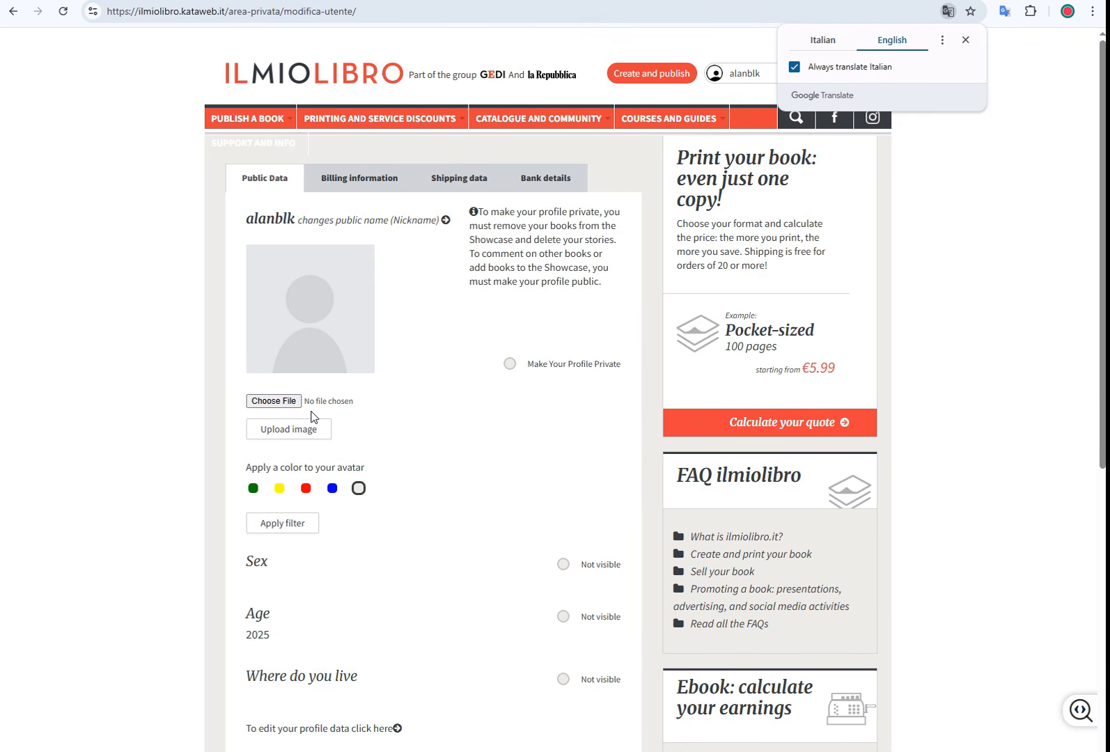
{"action": "left_click", "coordinate": [285, 402]}
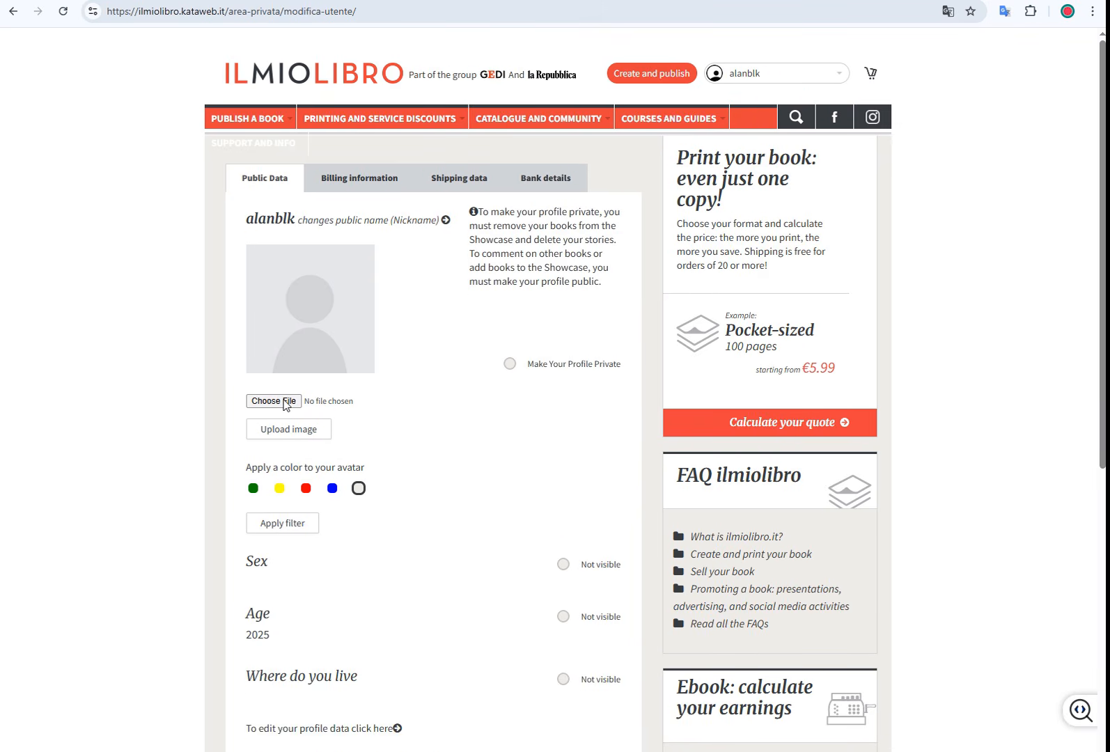
{"action": "left_click", "coordinate": [629, 525]}
{"action": "left_click", "coordinate": [308, 437]}
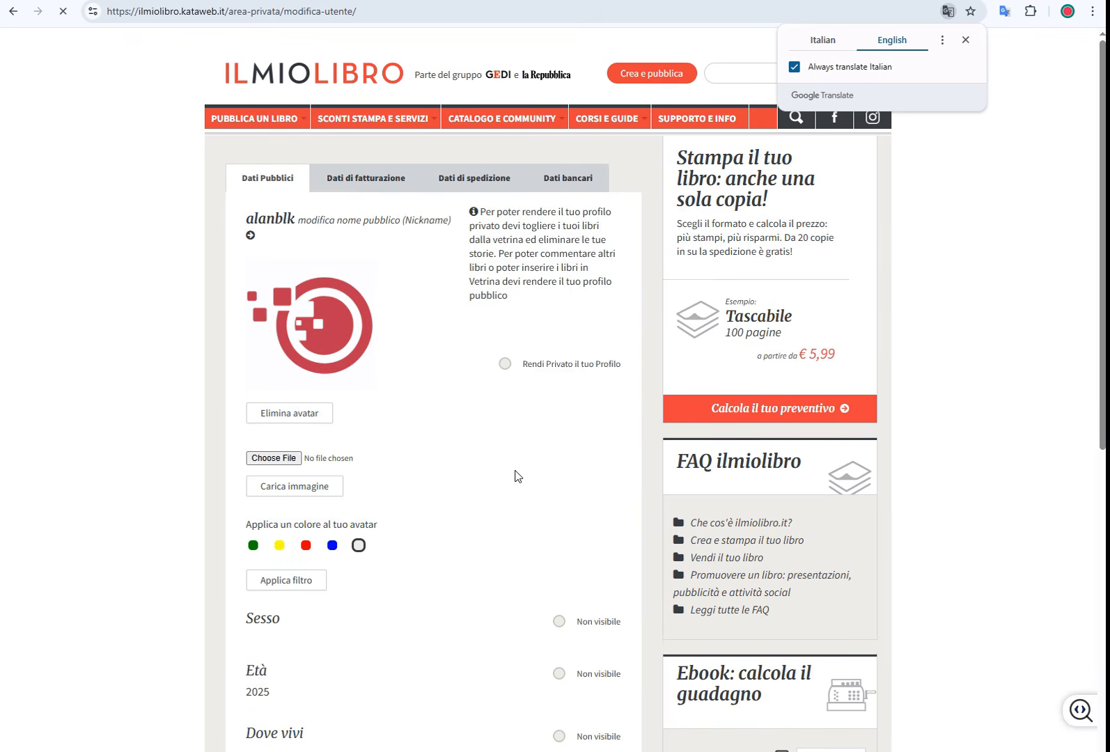
Step: Mark sex, age and location as not visible on the profile
{"action": "scroll", "coordinate": [436, 531], "scroll_direction": "down", "scroll_amount": 1}
{"action": "scroll", "coordinate": [435, 530], "scroll_direction": "down", "scroll_amount": 2}
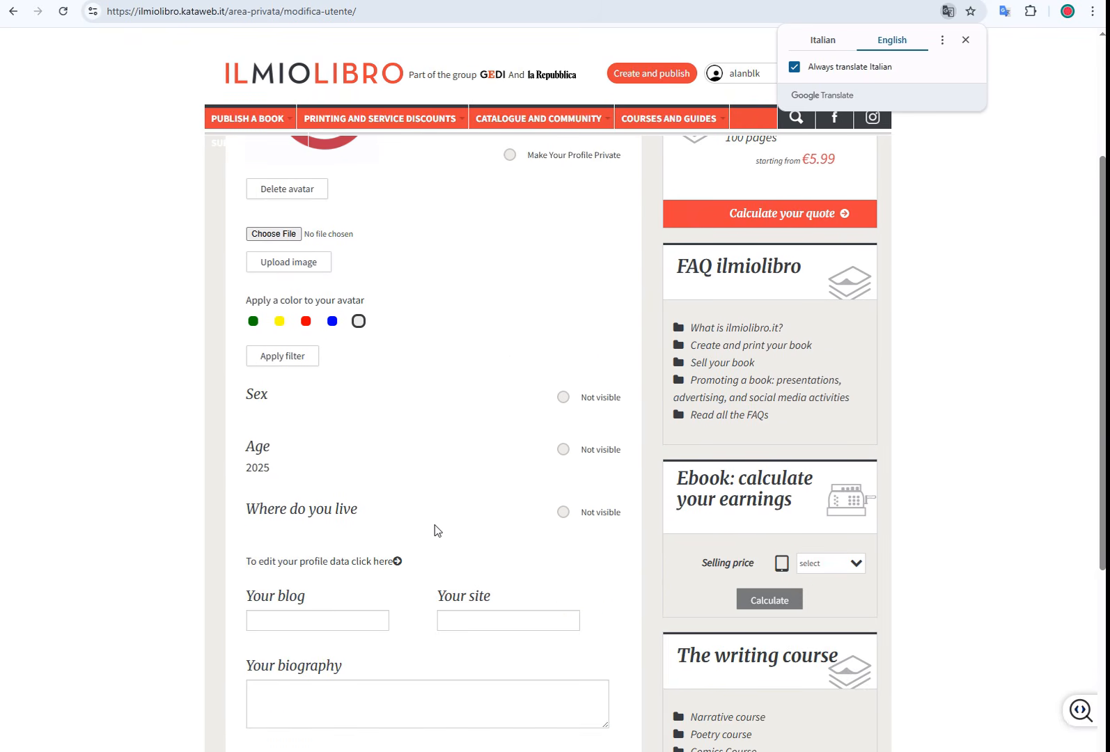
{"action": "left_click", "coordinate": [563, 398]}
{"action": "left_click", "coordinate": [565, 396]}
{"action": "left_click", "coordinate": [561, 397]}
{"action": "left_click", "coordinate": [564, 451]}
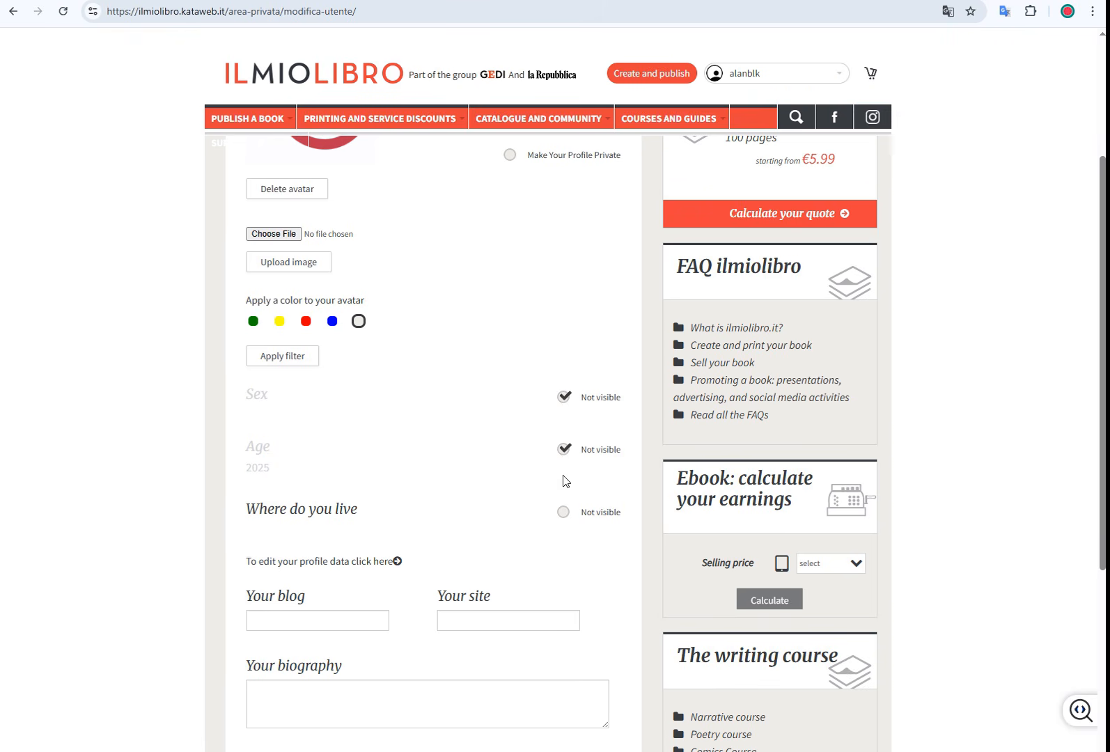
{"action": "left_click", "coordinate": [564, 513]}
Step: Paste the seontips.com site and blog addresses without trailing slashes
{"action": "left_click", "coordinate": [339, 623]}
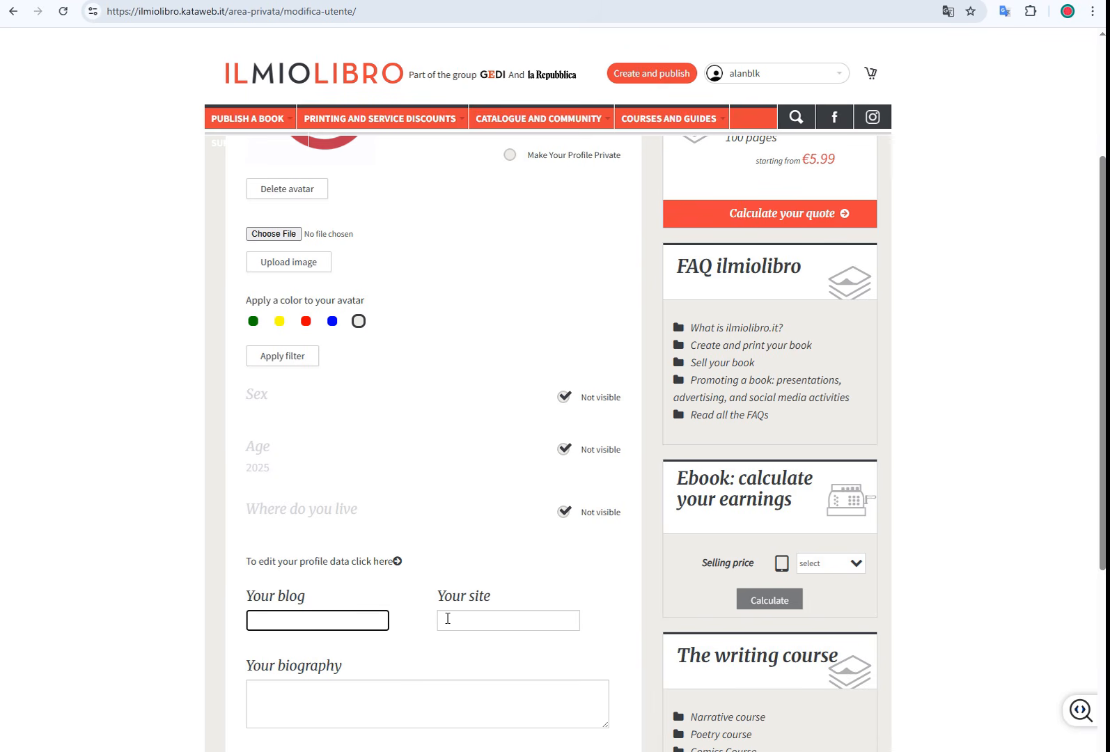
{"action": "left_click", "coordinate": [498, 629]}
{"action": "type", "text": "https://seontips.com/"}
{"action": "key", "text": "BackSpace"}
{"action": "left_click", "coordinate": [297, 620]}
{"action": "type", "text": "https://seontips.com/url-list-cleaner/"}
{"action": "key", "text": "BackSpace"}
Step: Paste the SEO-tools biography and save the profile changes
{"action": "scroll", "coordinate": [409, 685], "scroll_direction": "down", "scroll_amount": 4}
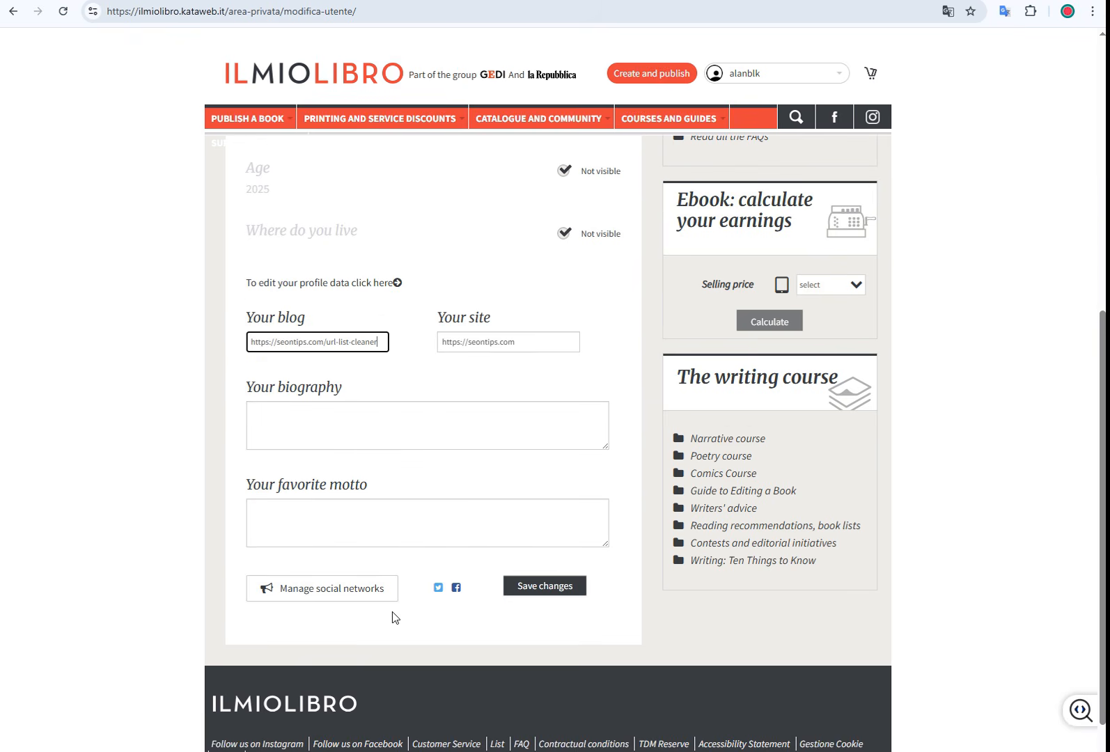
{"action": "left_click", "coordinate": [370, 426]}
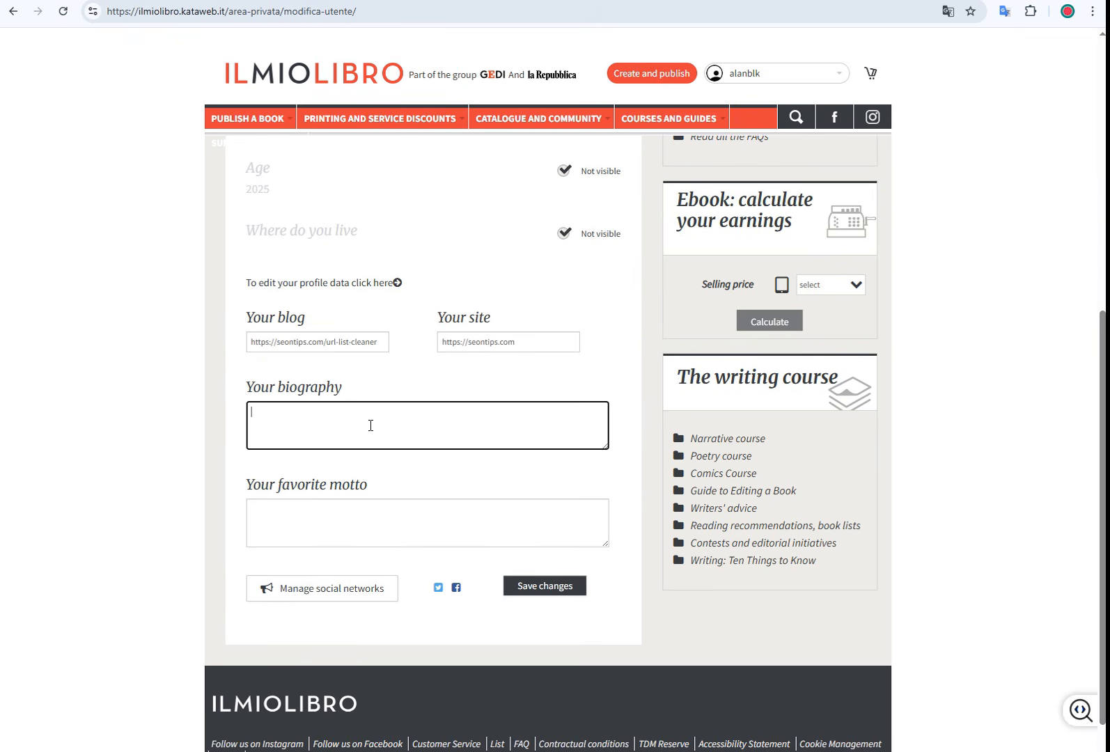
{"action": "key", "text": "ctrl+v"}
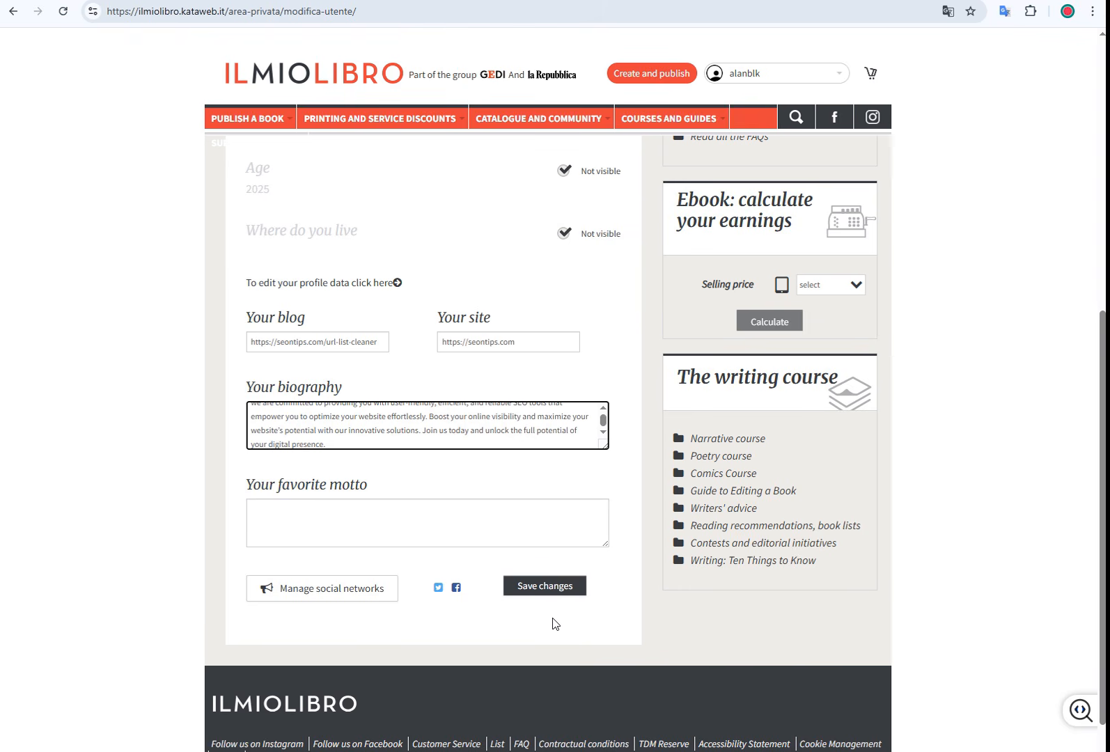
{"action": "left_click", "coordinate": [547, 587]}
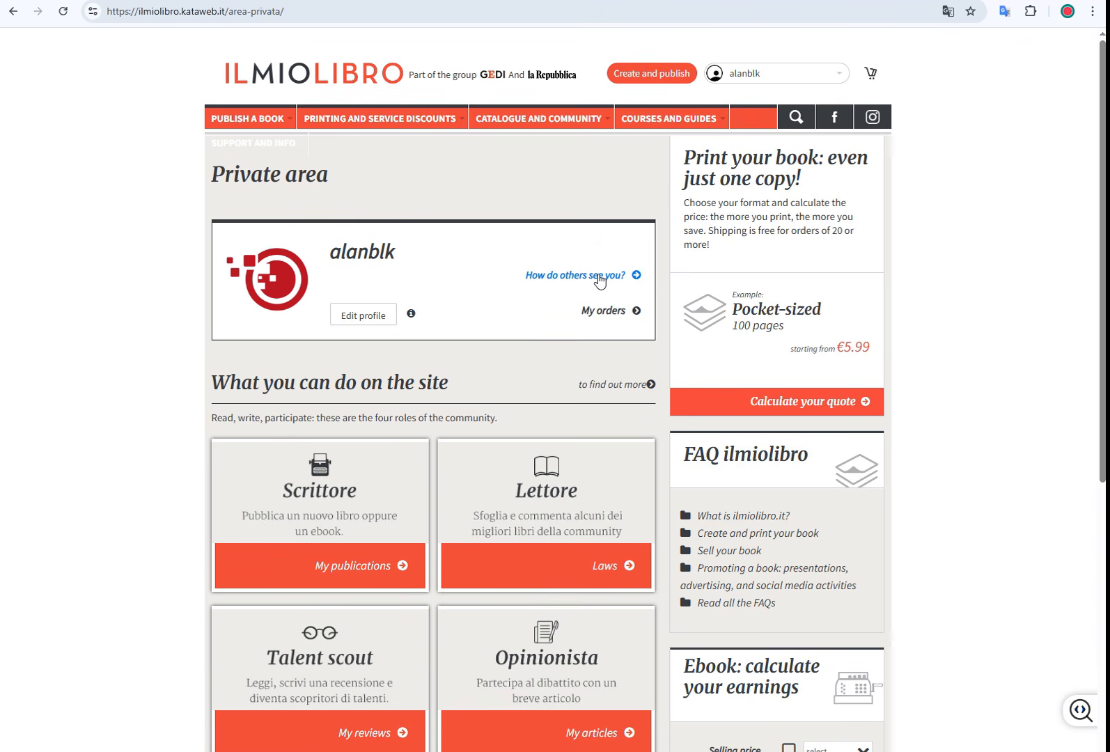
Step: Open the public profile view and expand the full SEO biography beneath the seontips.com links
{"action": "left_click", "coordinate": [599, 277]}
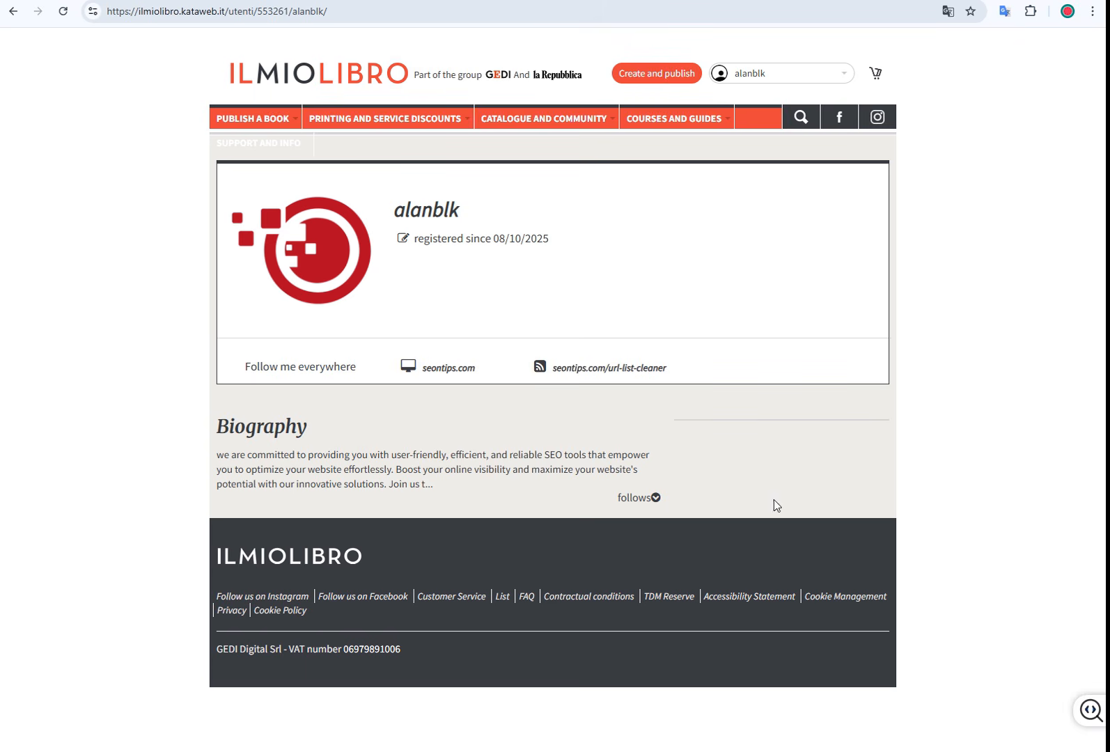
{"action": "left_click", "coordinate": [658, 498]}
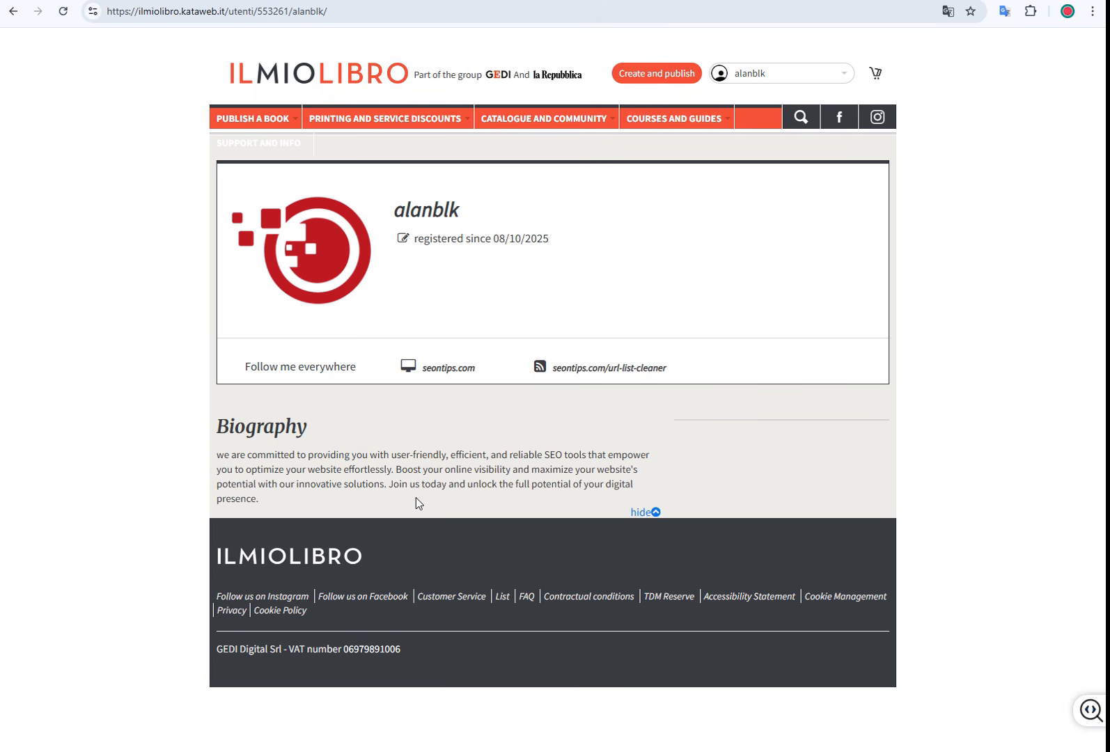